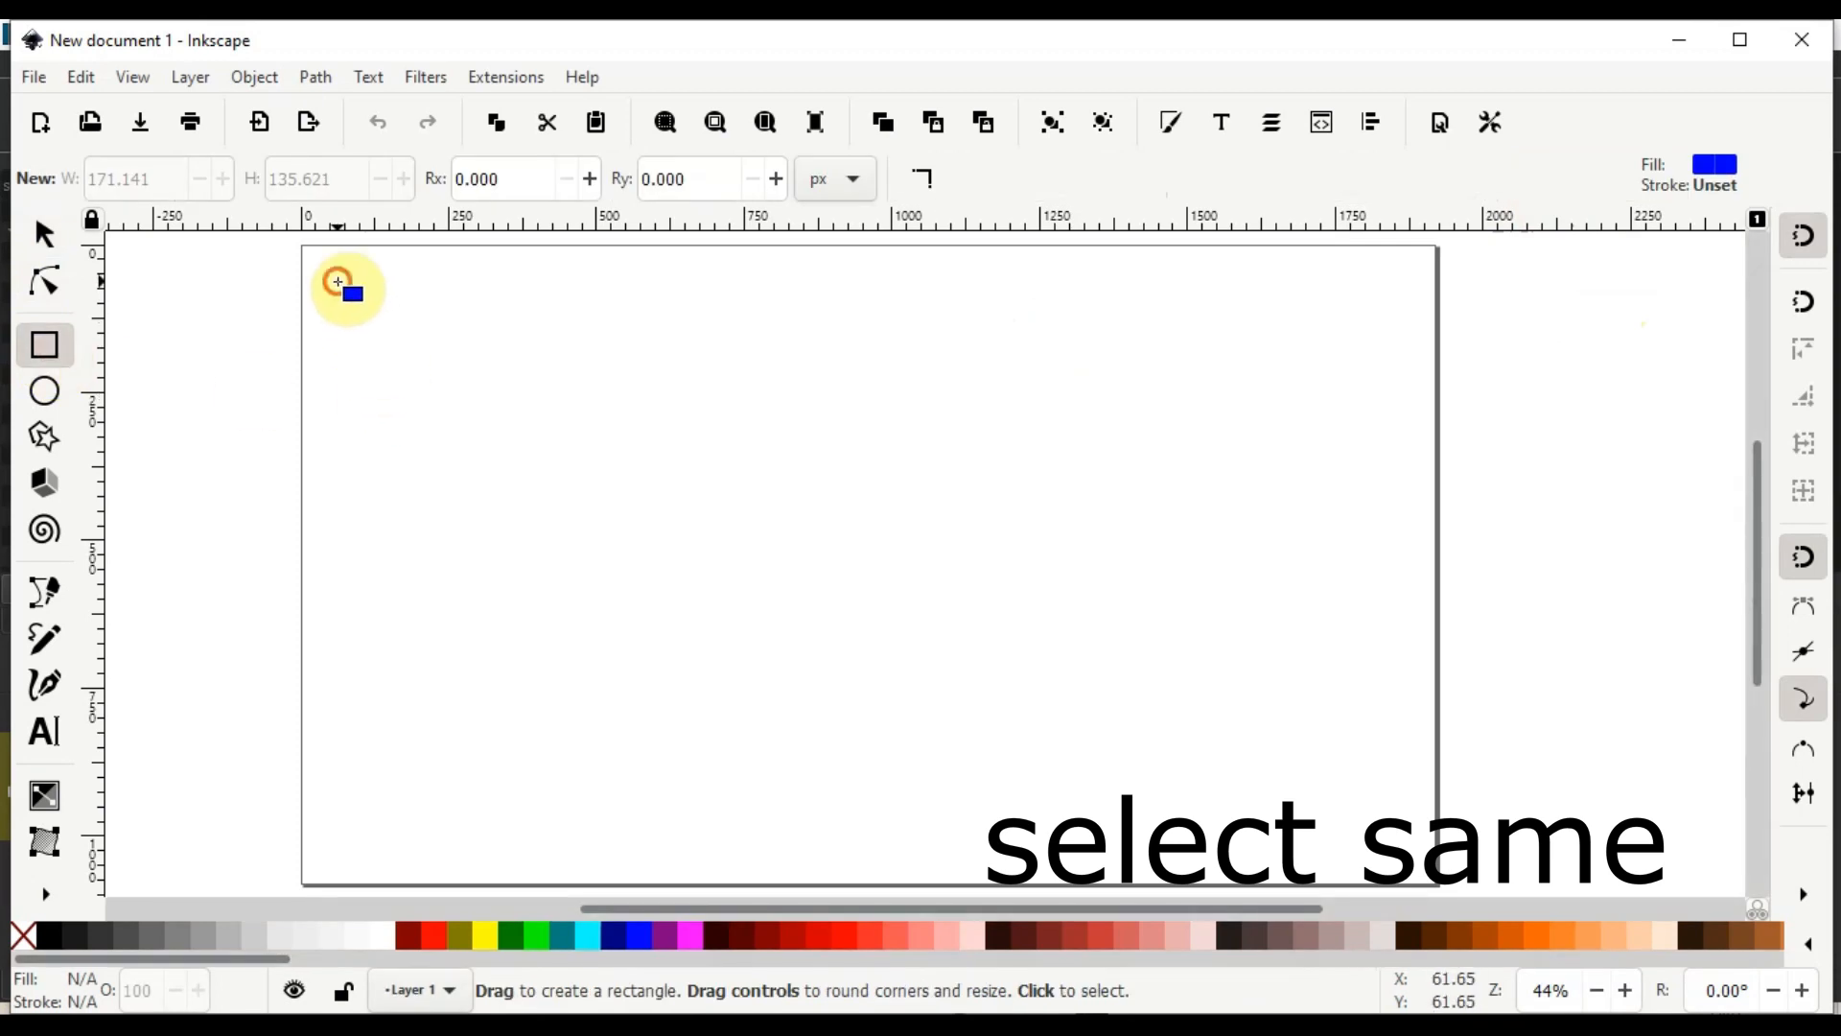
Draw seven blue rectangles of different sizes, four in a row along the top of the page and three below
mouse_move(600, 280)
left_mouse_down()
mouse_move(732, 366)
mouse_move(773, 370)
left_mouse_up()
left_click_drag(852, 278, 1005, 366)
left_click_drag(1148, 291, 1379, 387)
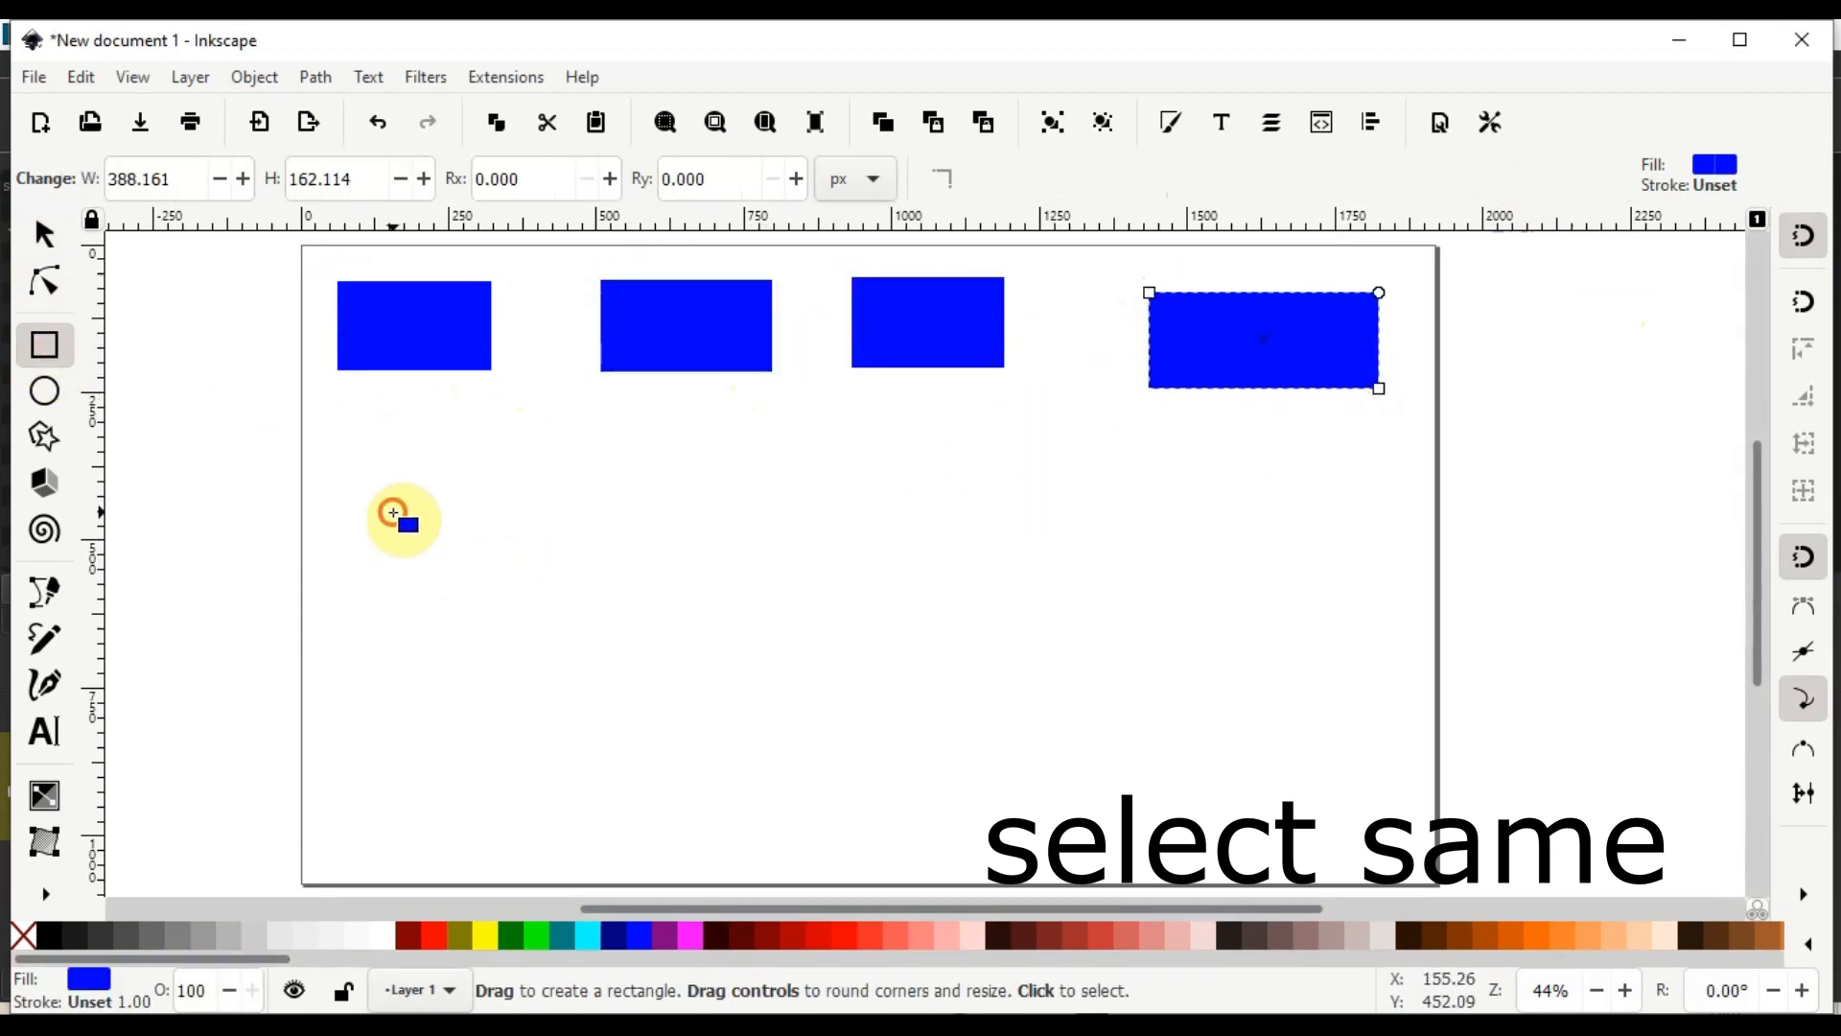
left_click_drag(393, 512, 639, 620)
mouse_move(795, 476)
left_mouse_down()
mouse_move(882, 635)
mouse_move(1071, 706)
left_mouse_up()
left_click_drag(1196, 595, 1335, 723)
Fill the small square at the lower right with dark red (#AA0000) and the large central rectangle with orange
left_click(789, 938)
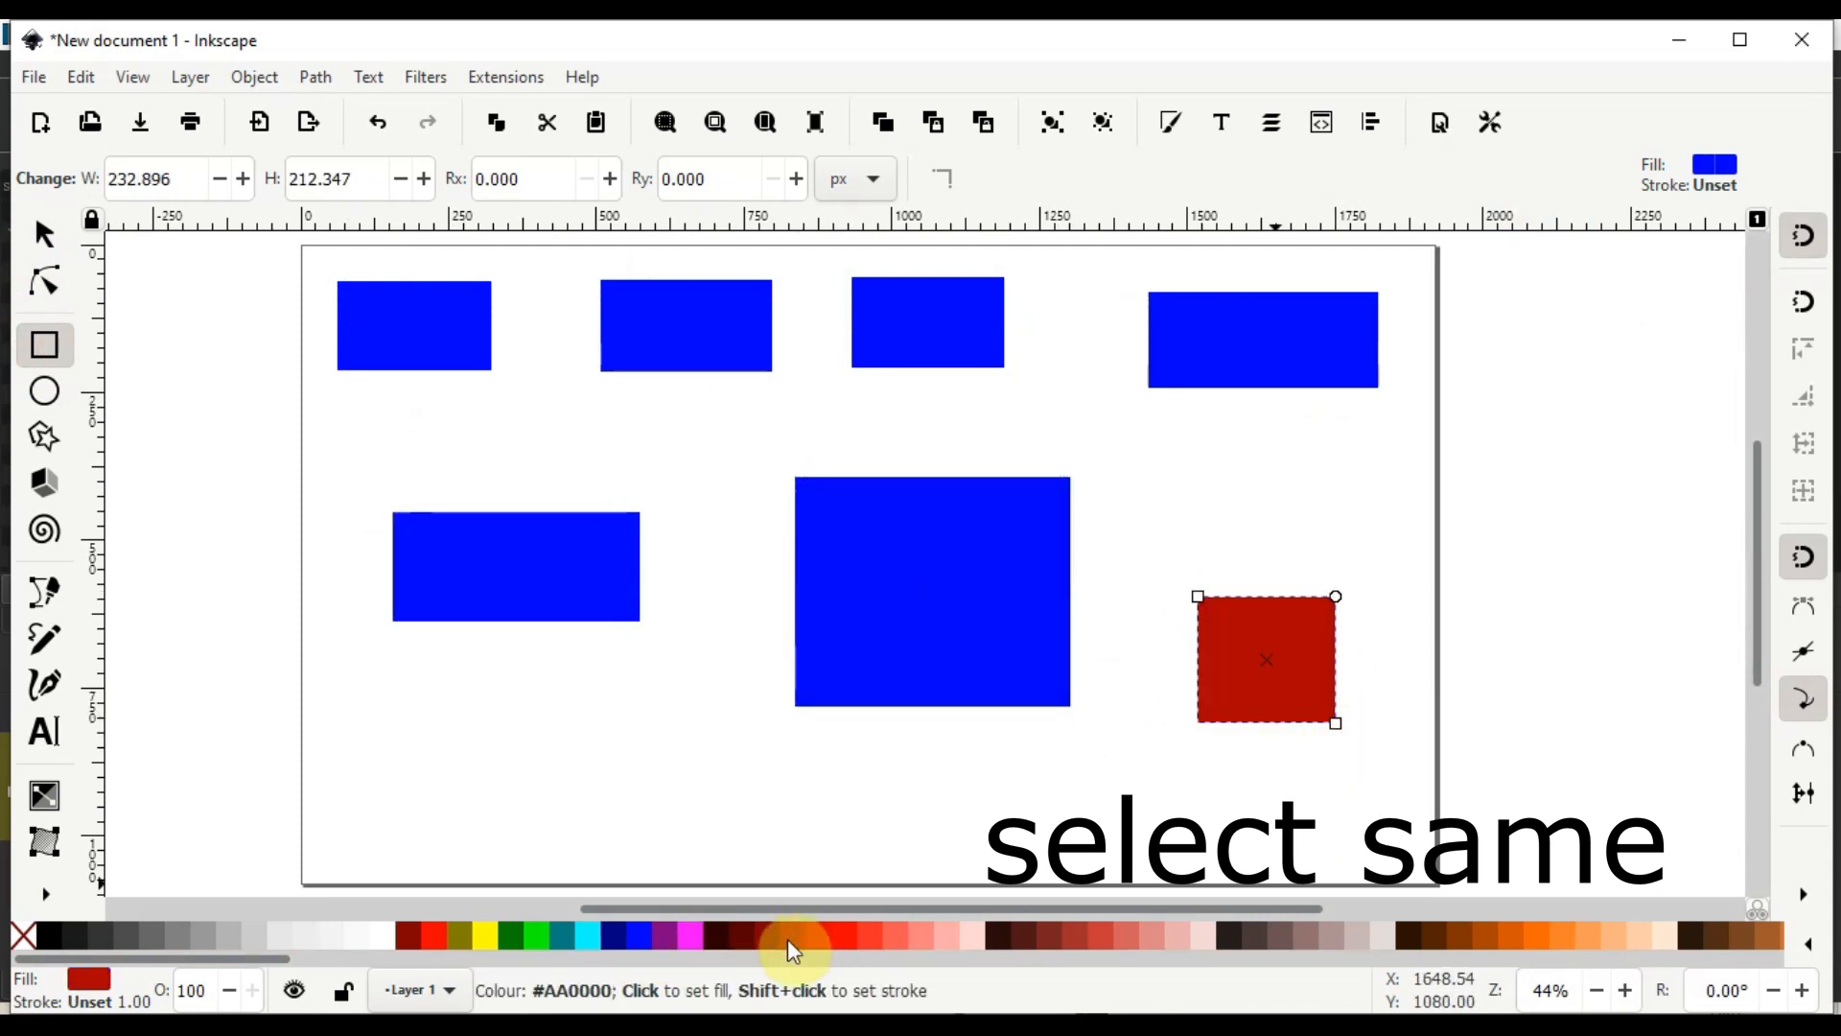
left_click(55, 242)
left_click(998, 588)
left_click(1554, 936)
Fill the two rightmost rectangles of the upper row with dark brown (#502D16) and the lower-left rectangle with green
left_click(1162, 308)
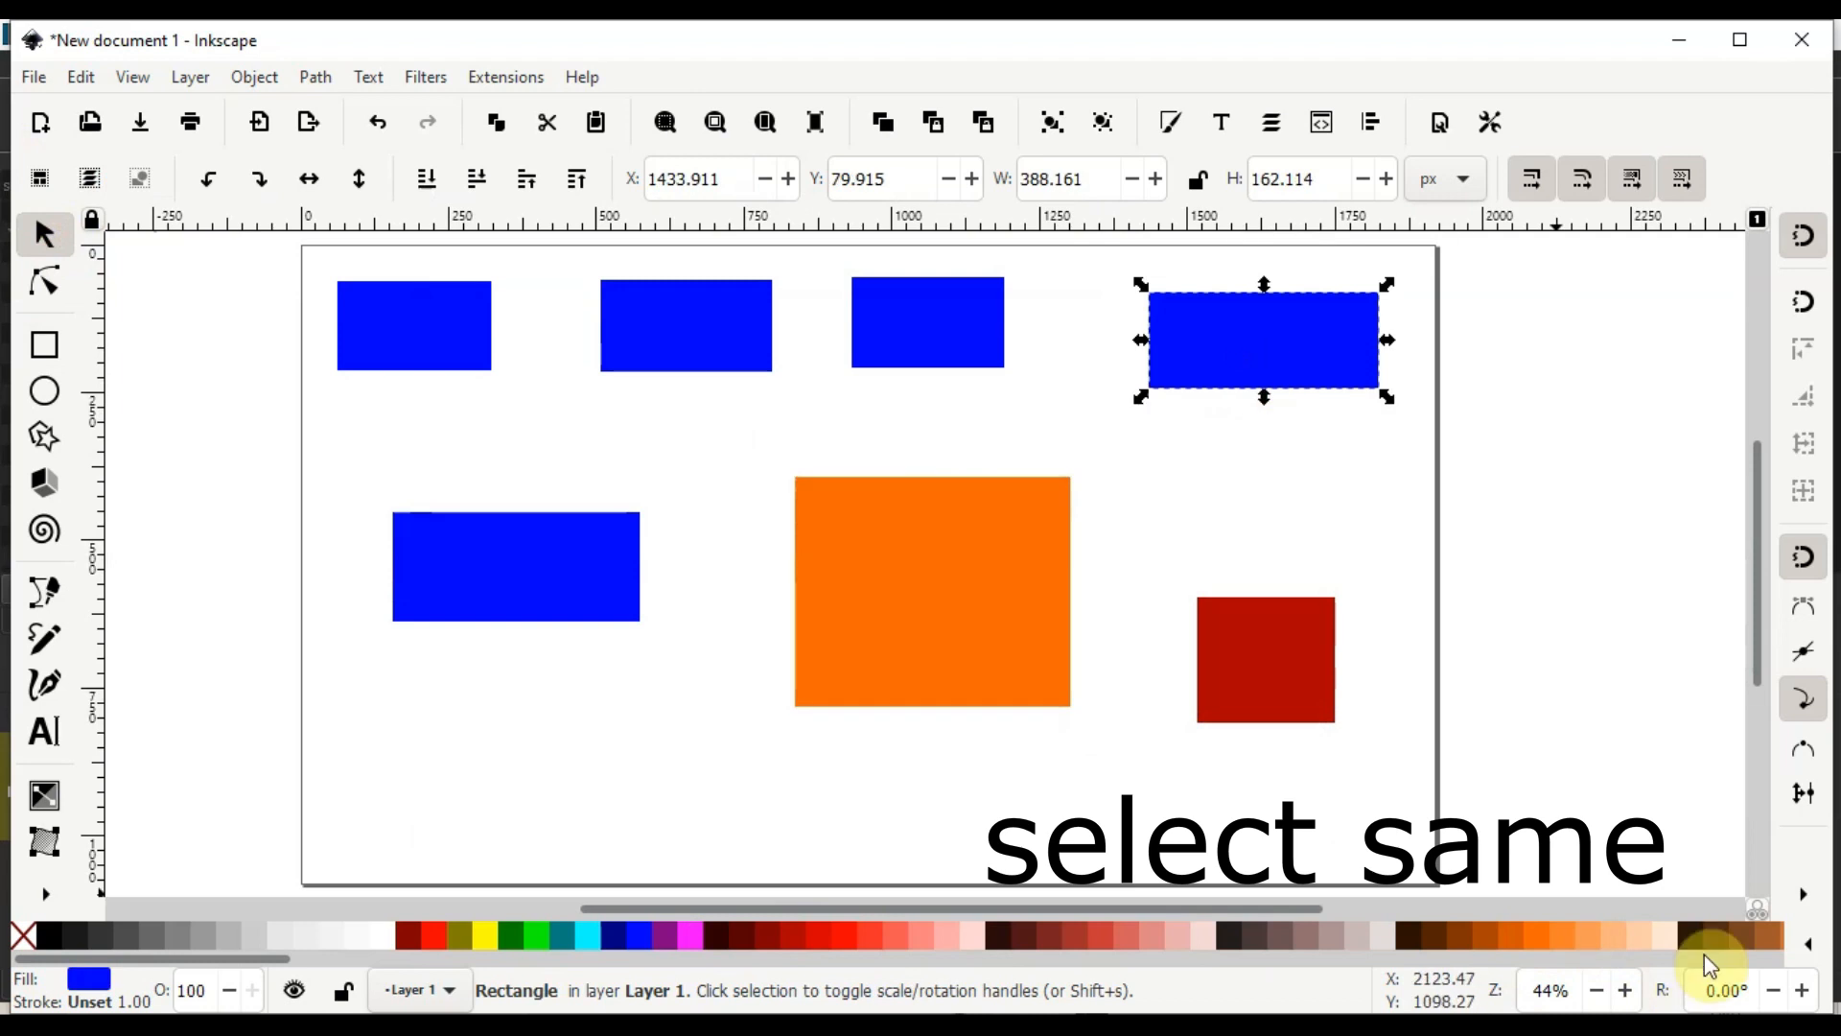
left_click(1710, 937)
left_click(947, 313)
left_click(1721, 937)
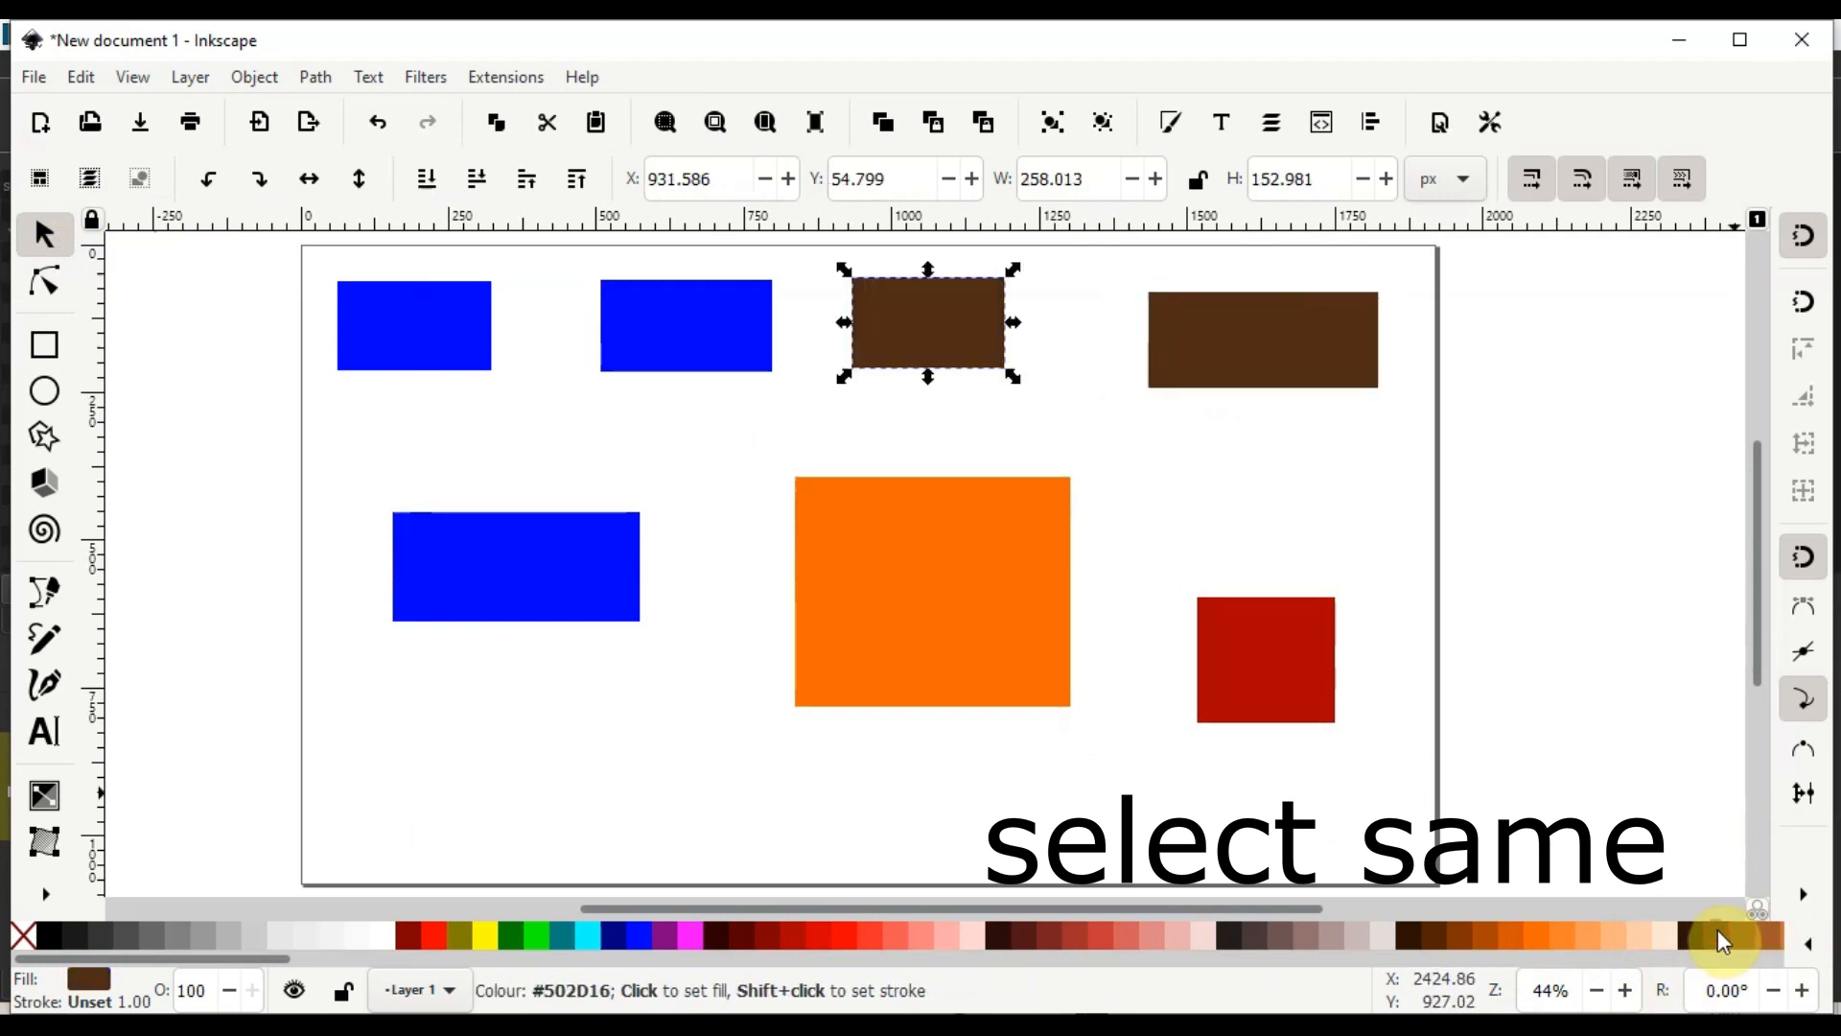
left_click(527, 566)
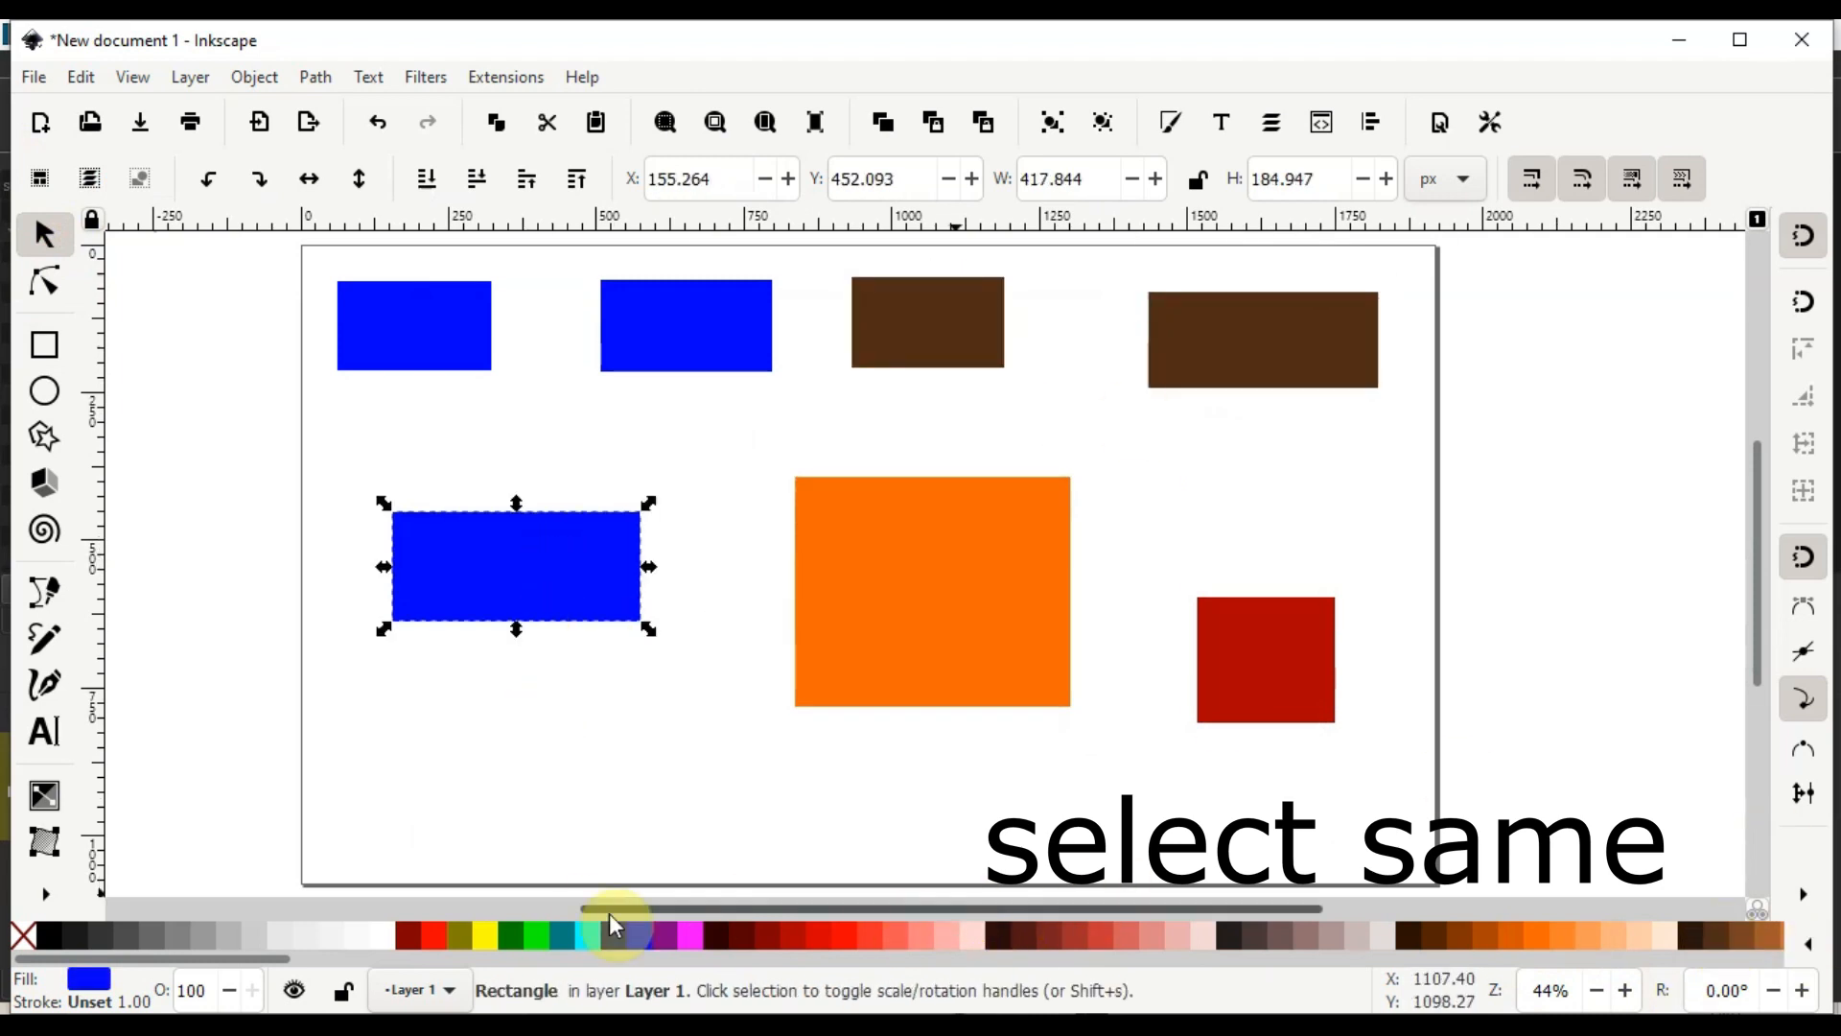
left_click(539, 936)
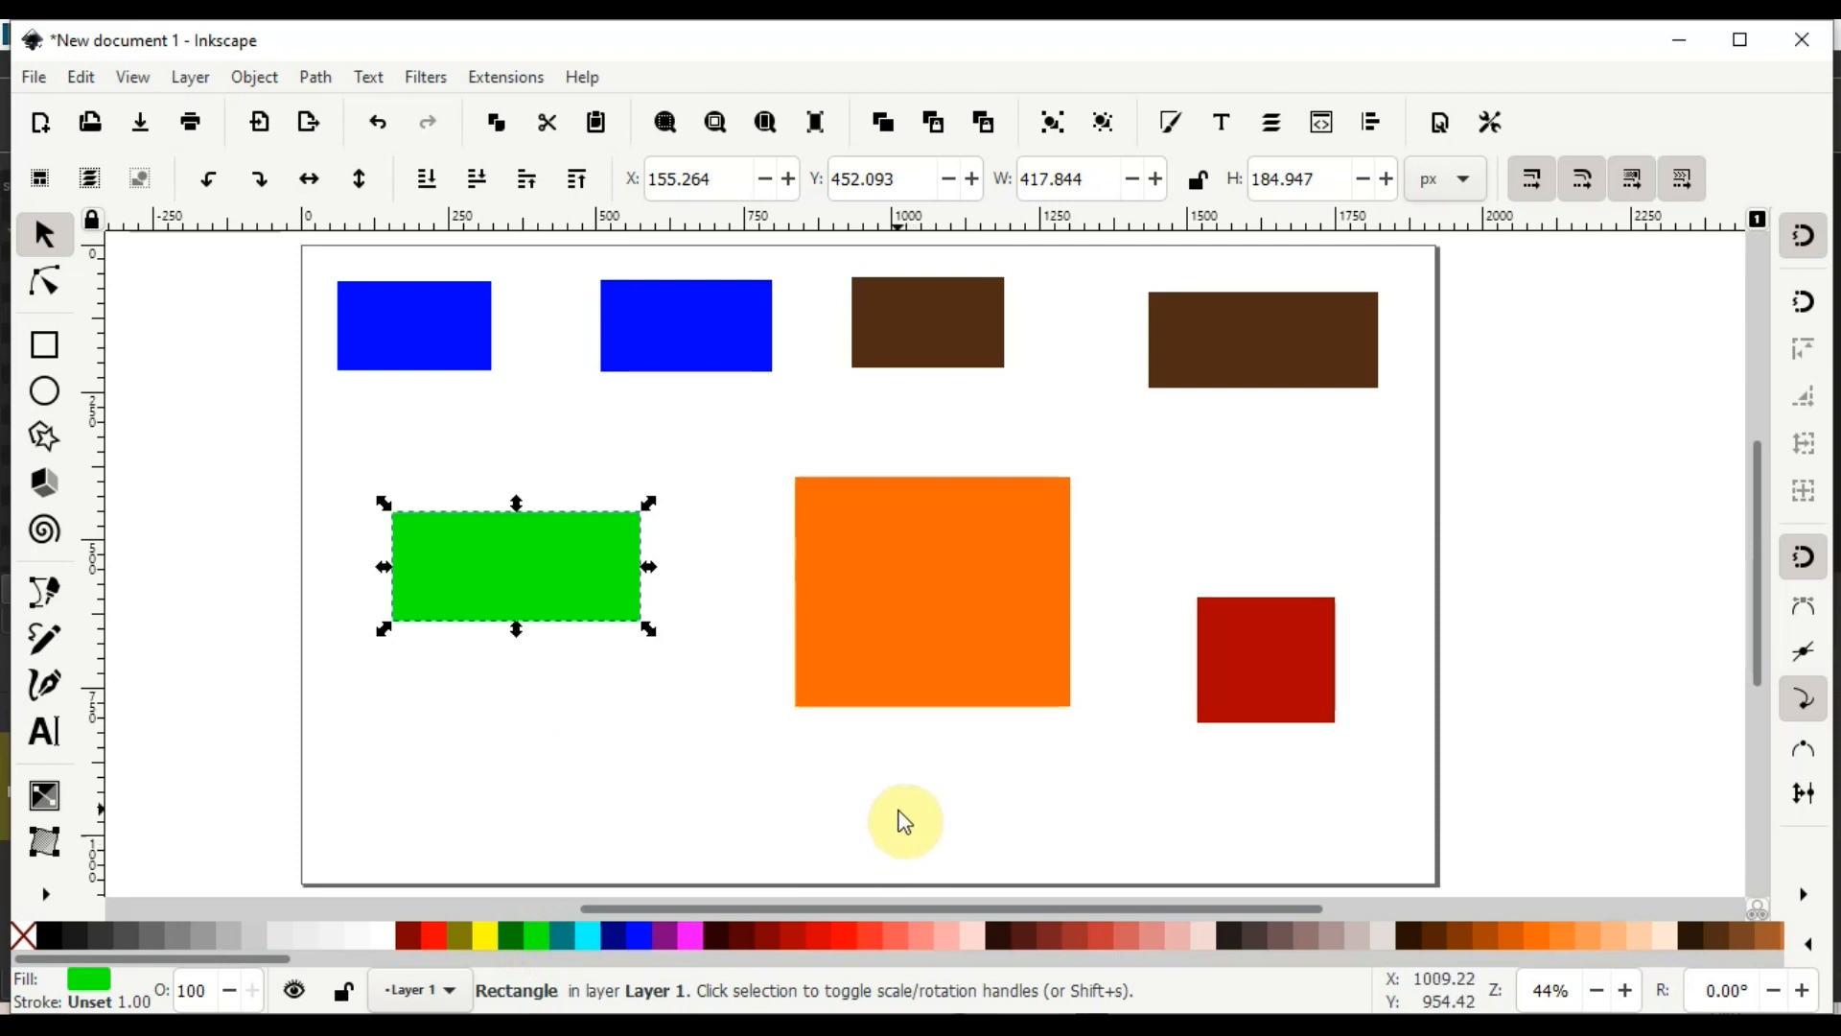
Use Select Same to select every object with the same fill as the brown upper-right rectangle, and clear the selection
left_click(1256, 376)
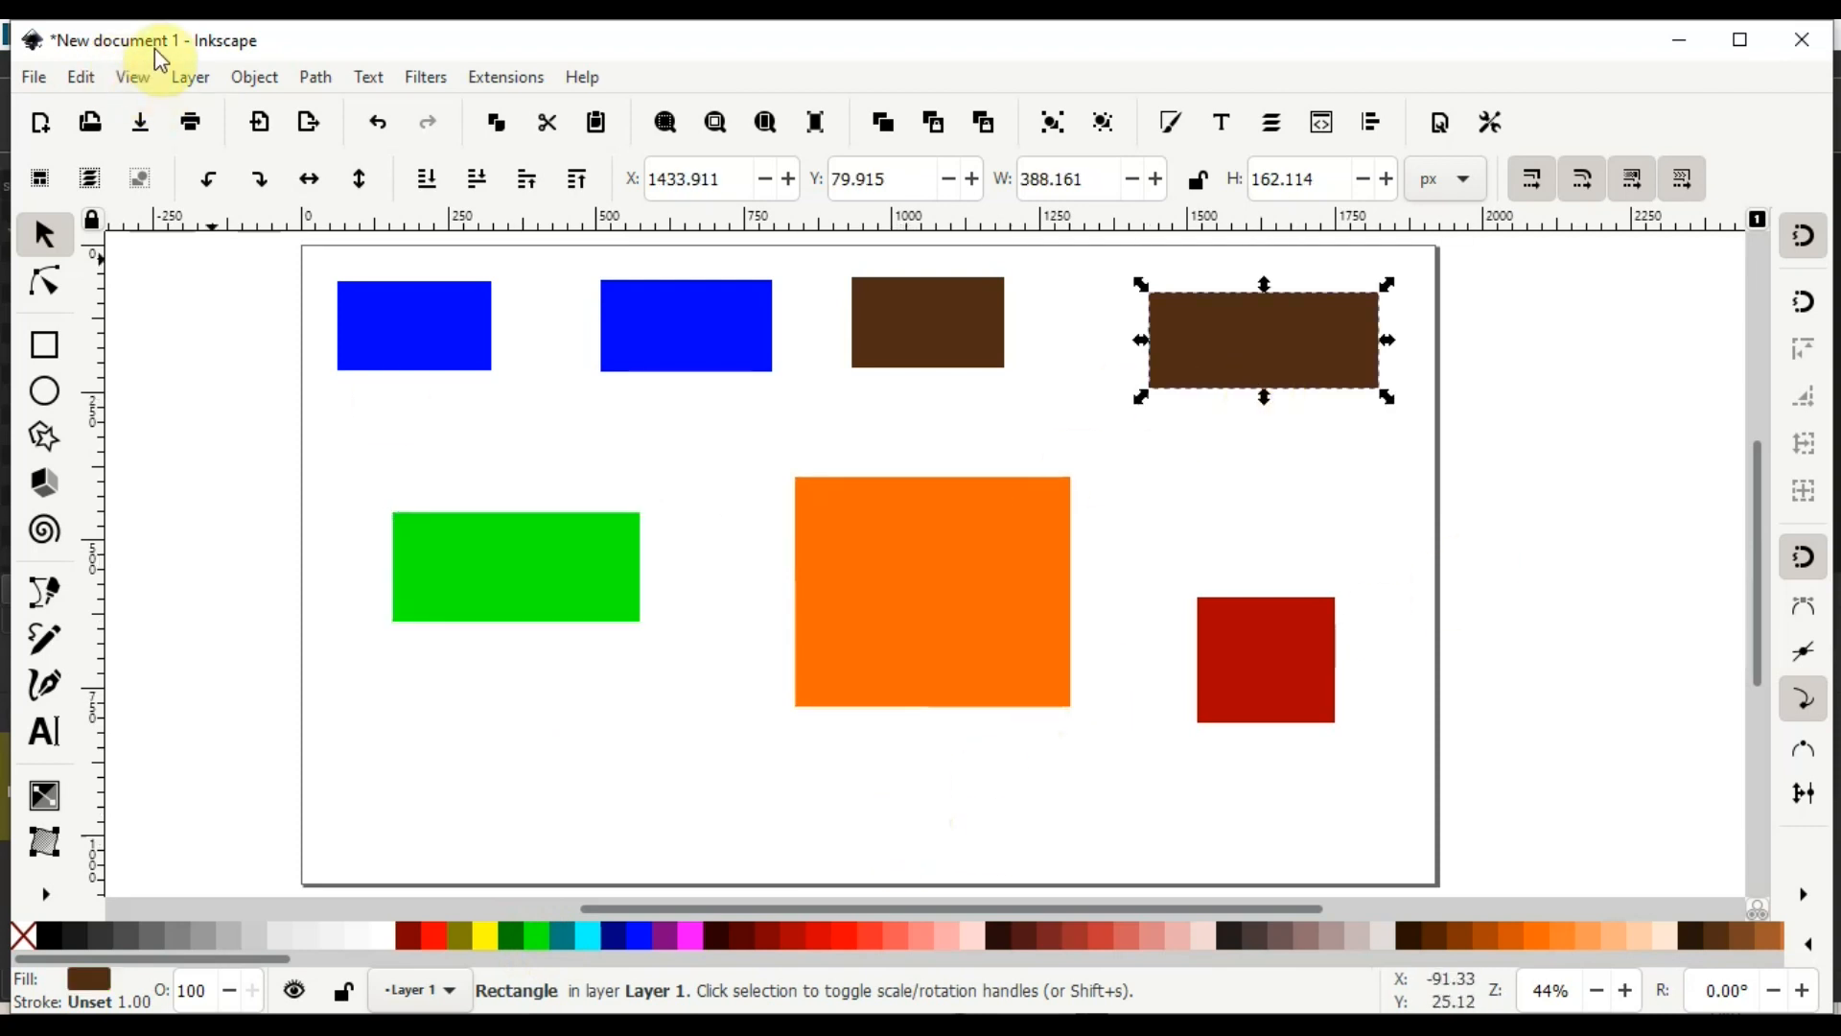
left_click(81, 78)
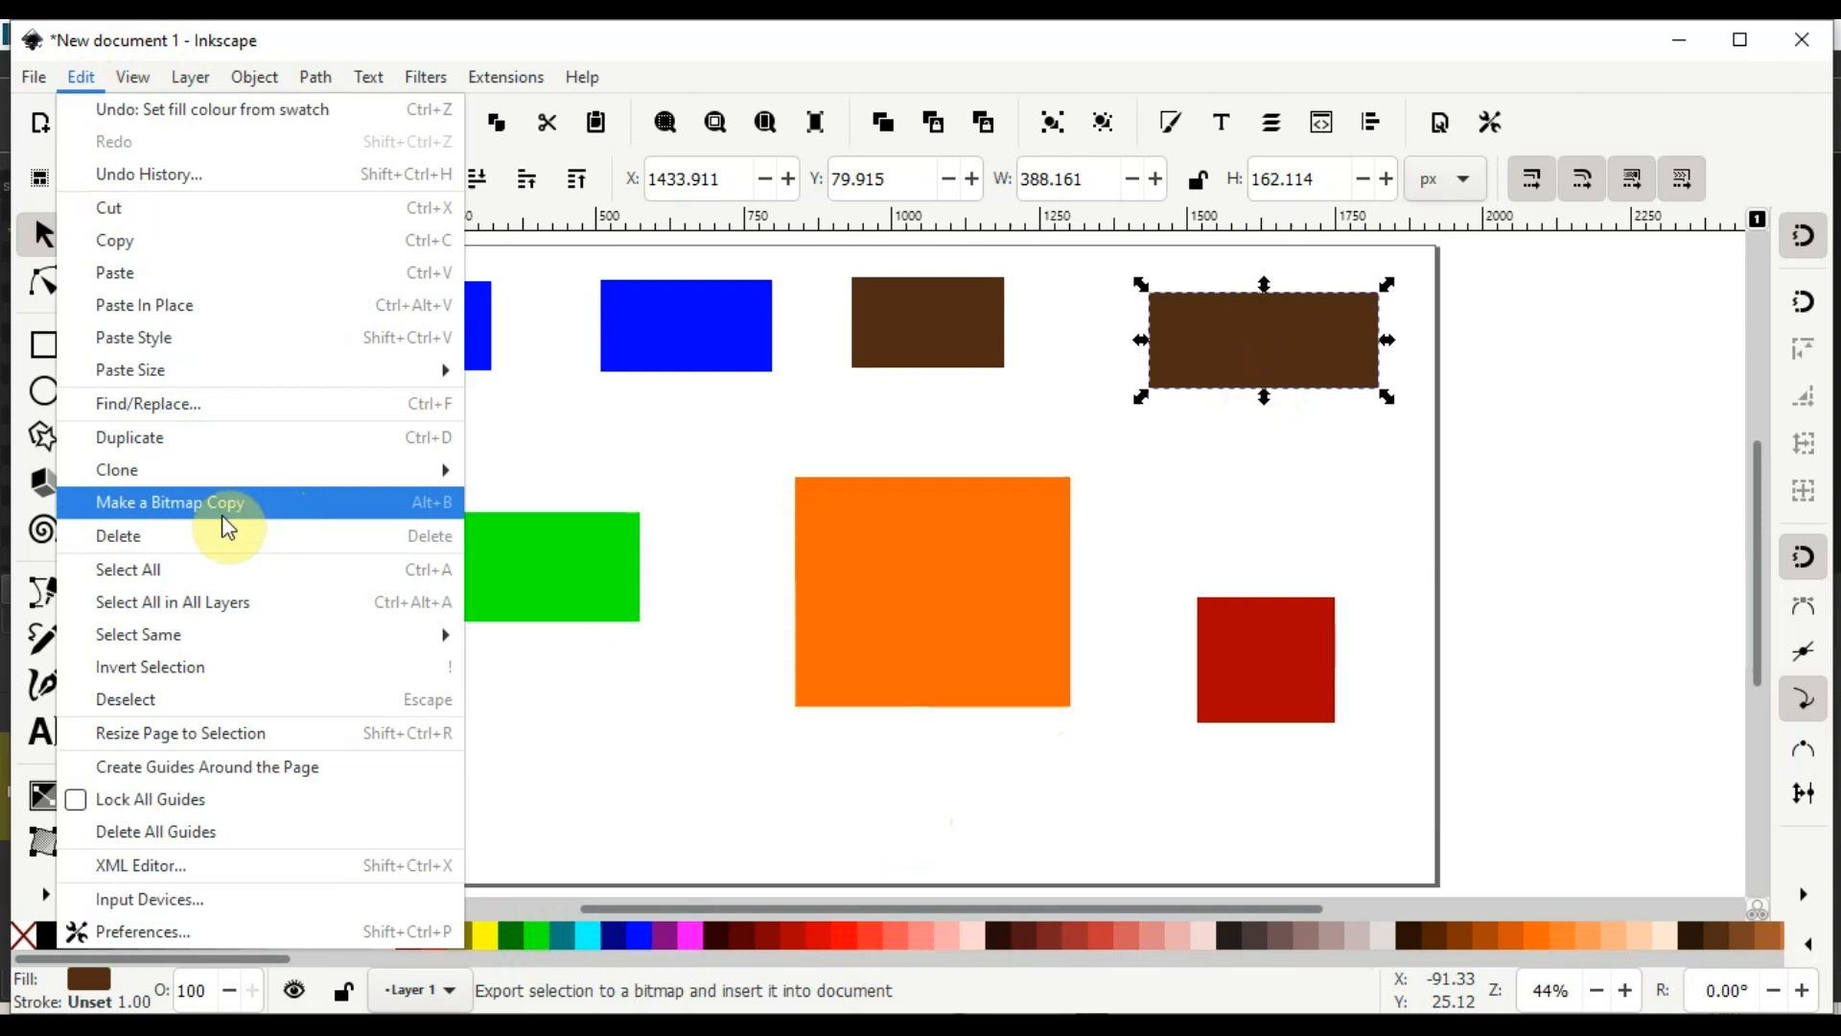
mouse_move(205, 636)
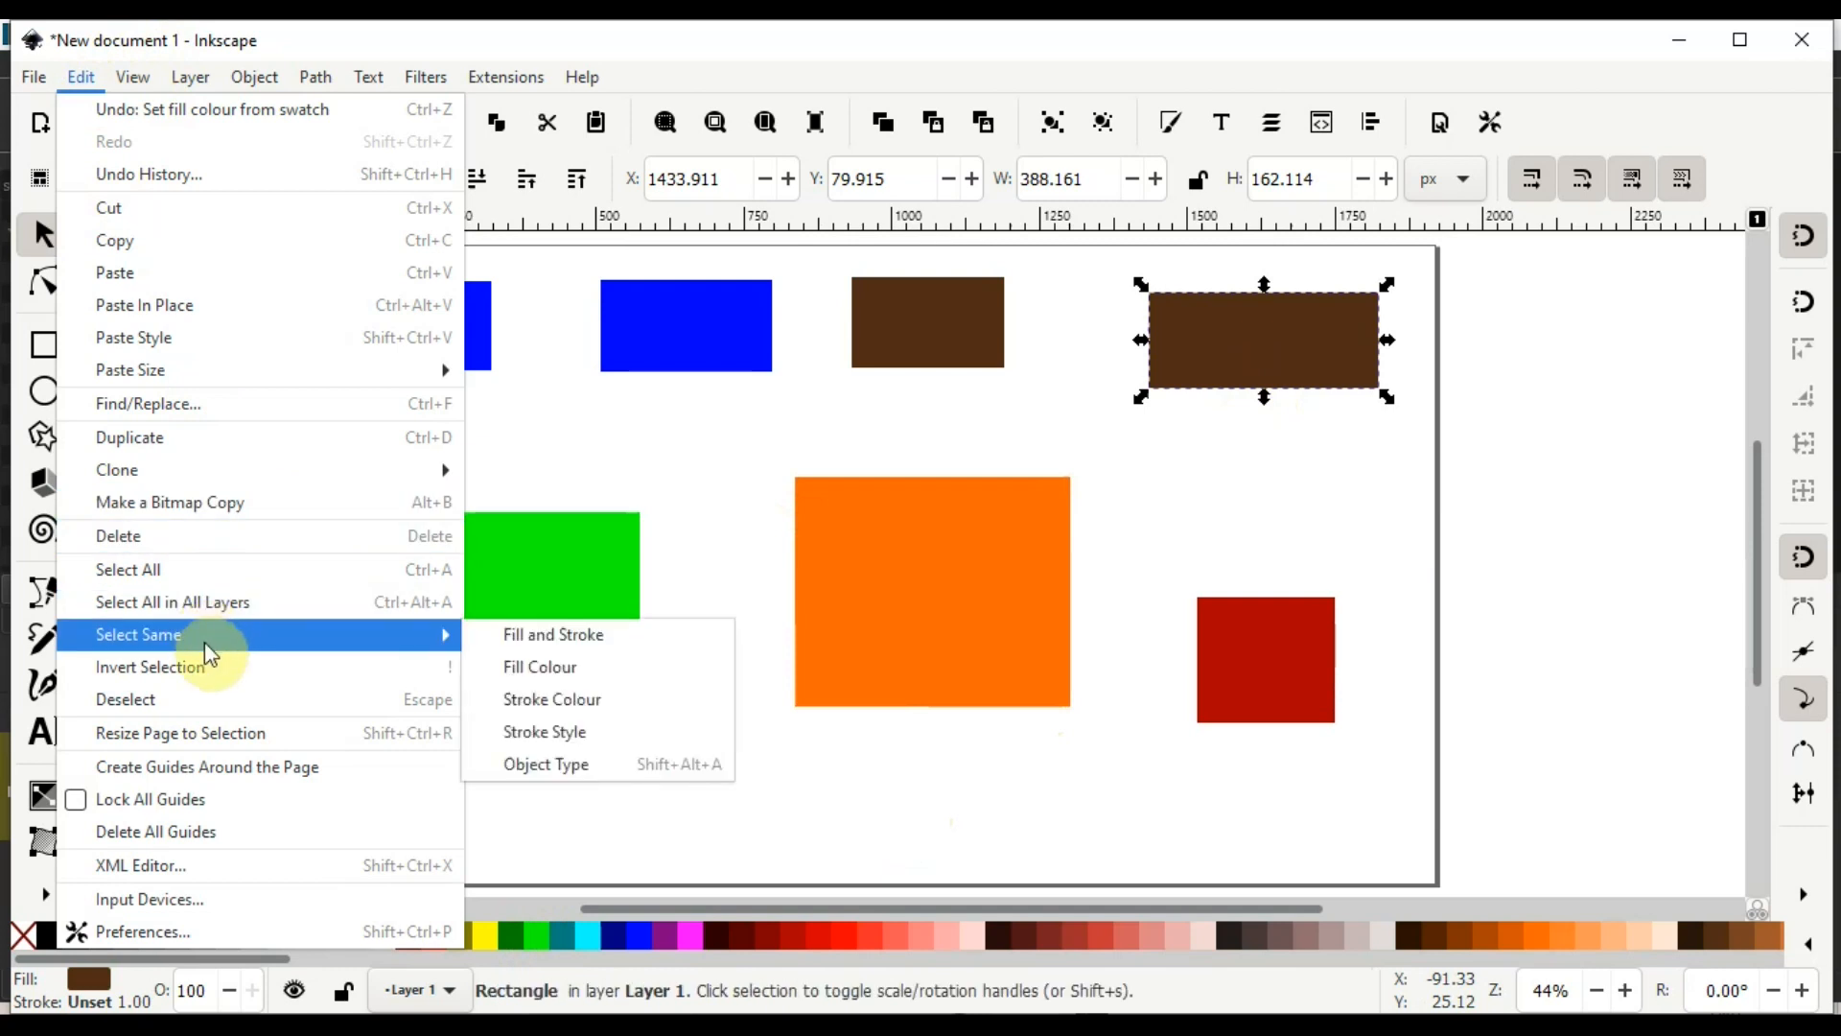
left_click(535, 649)
left_click(249, 553)
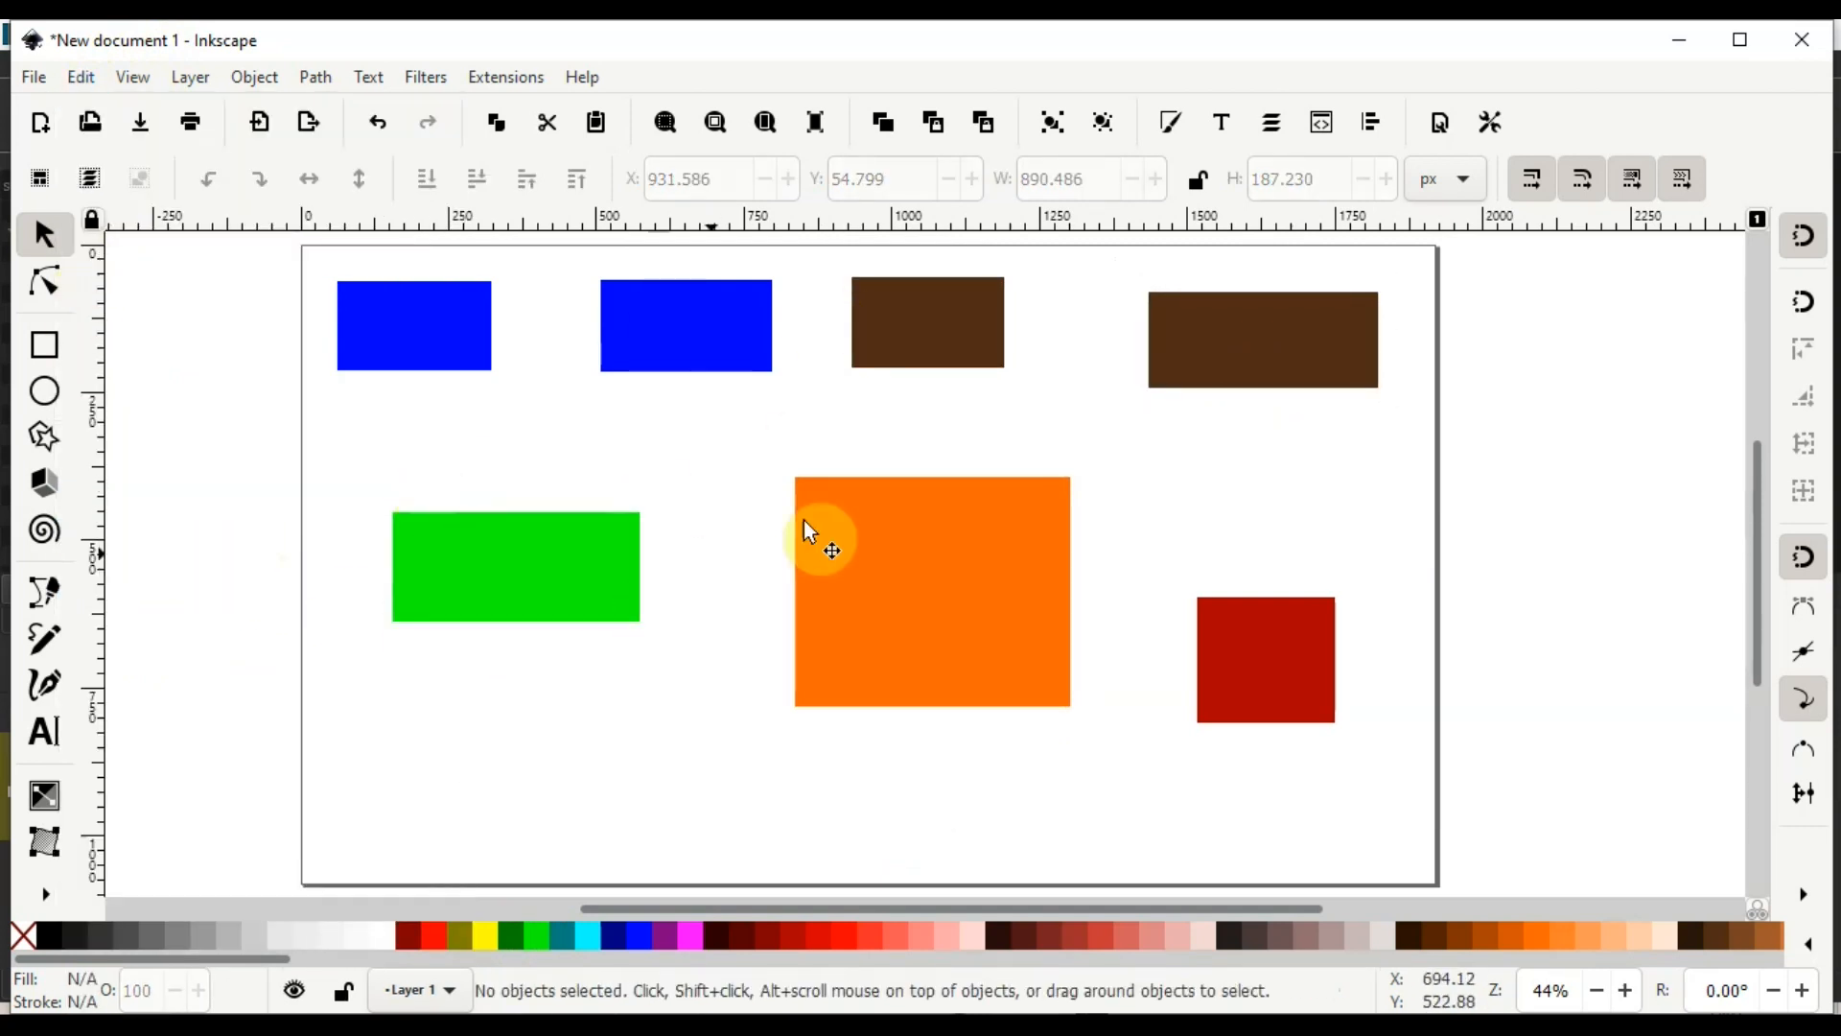
Use Select Same with Object Type on the orange rectangle to select every rectangle, and clear the selection
left_click(928, 585)
left_click(134, 83)
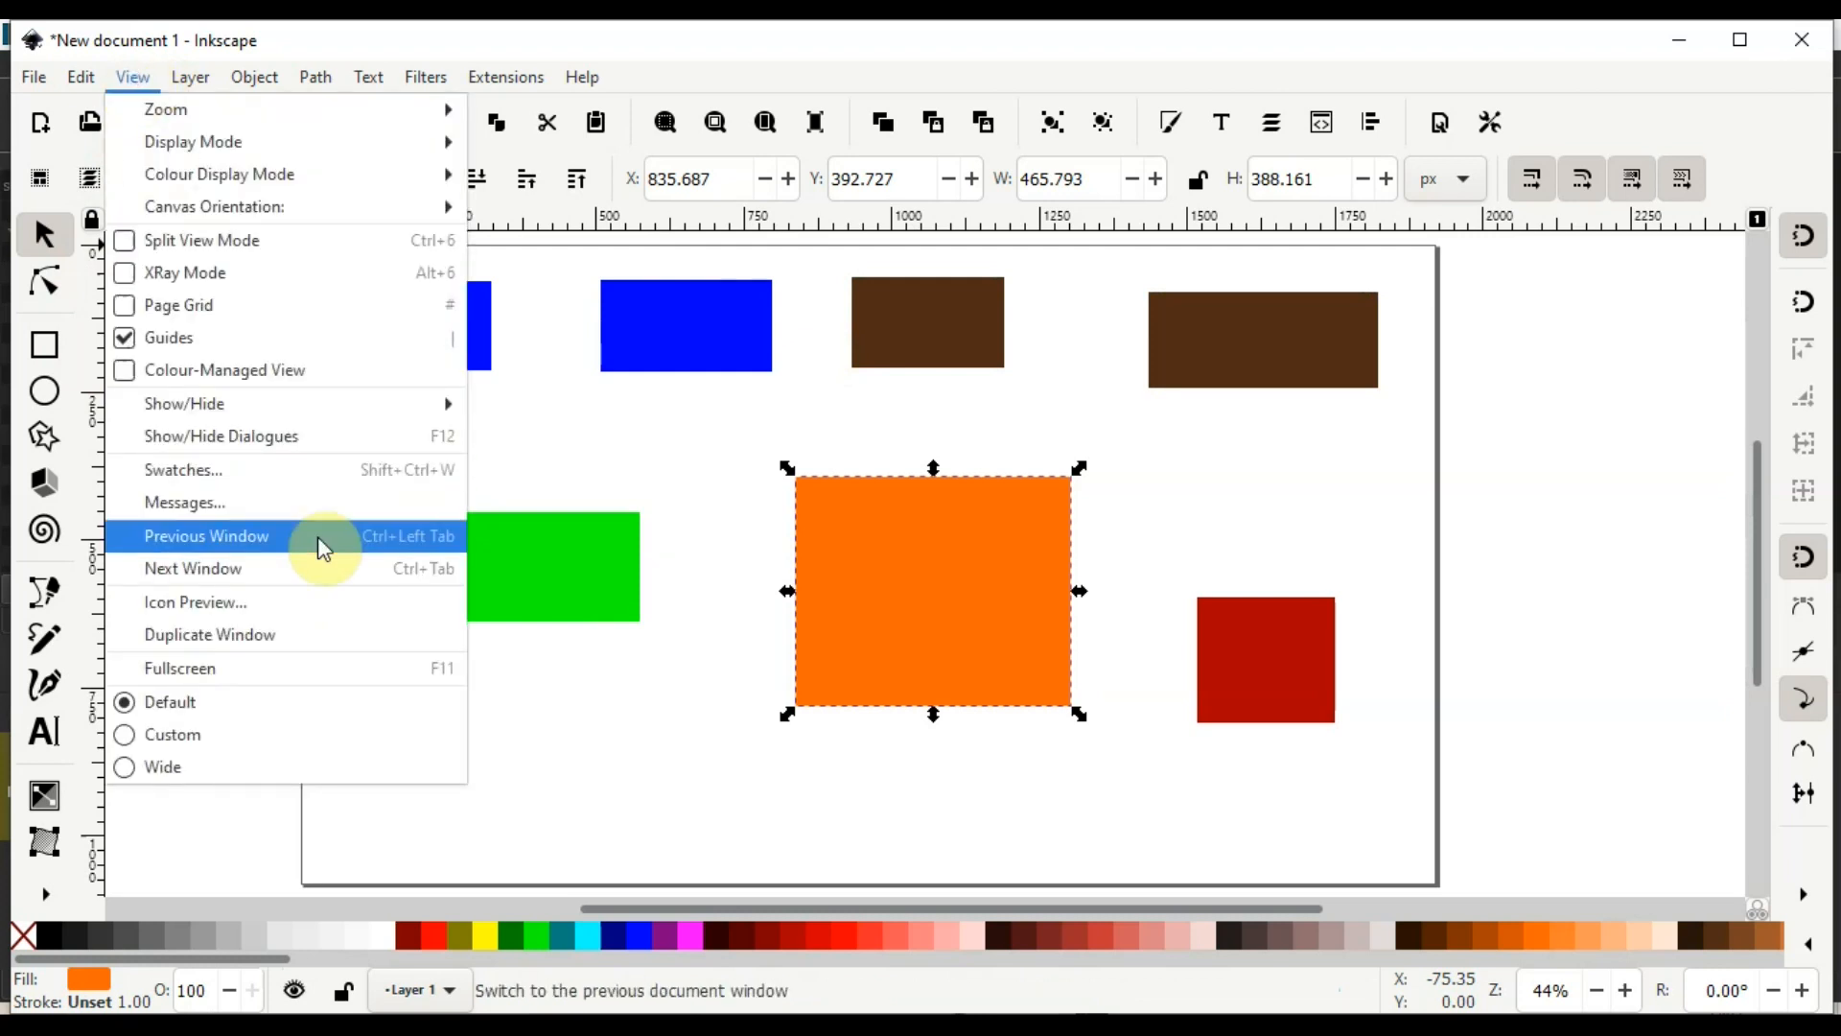
mouse_move(73, 77)
mouse_move(467, 648)
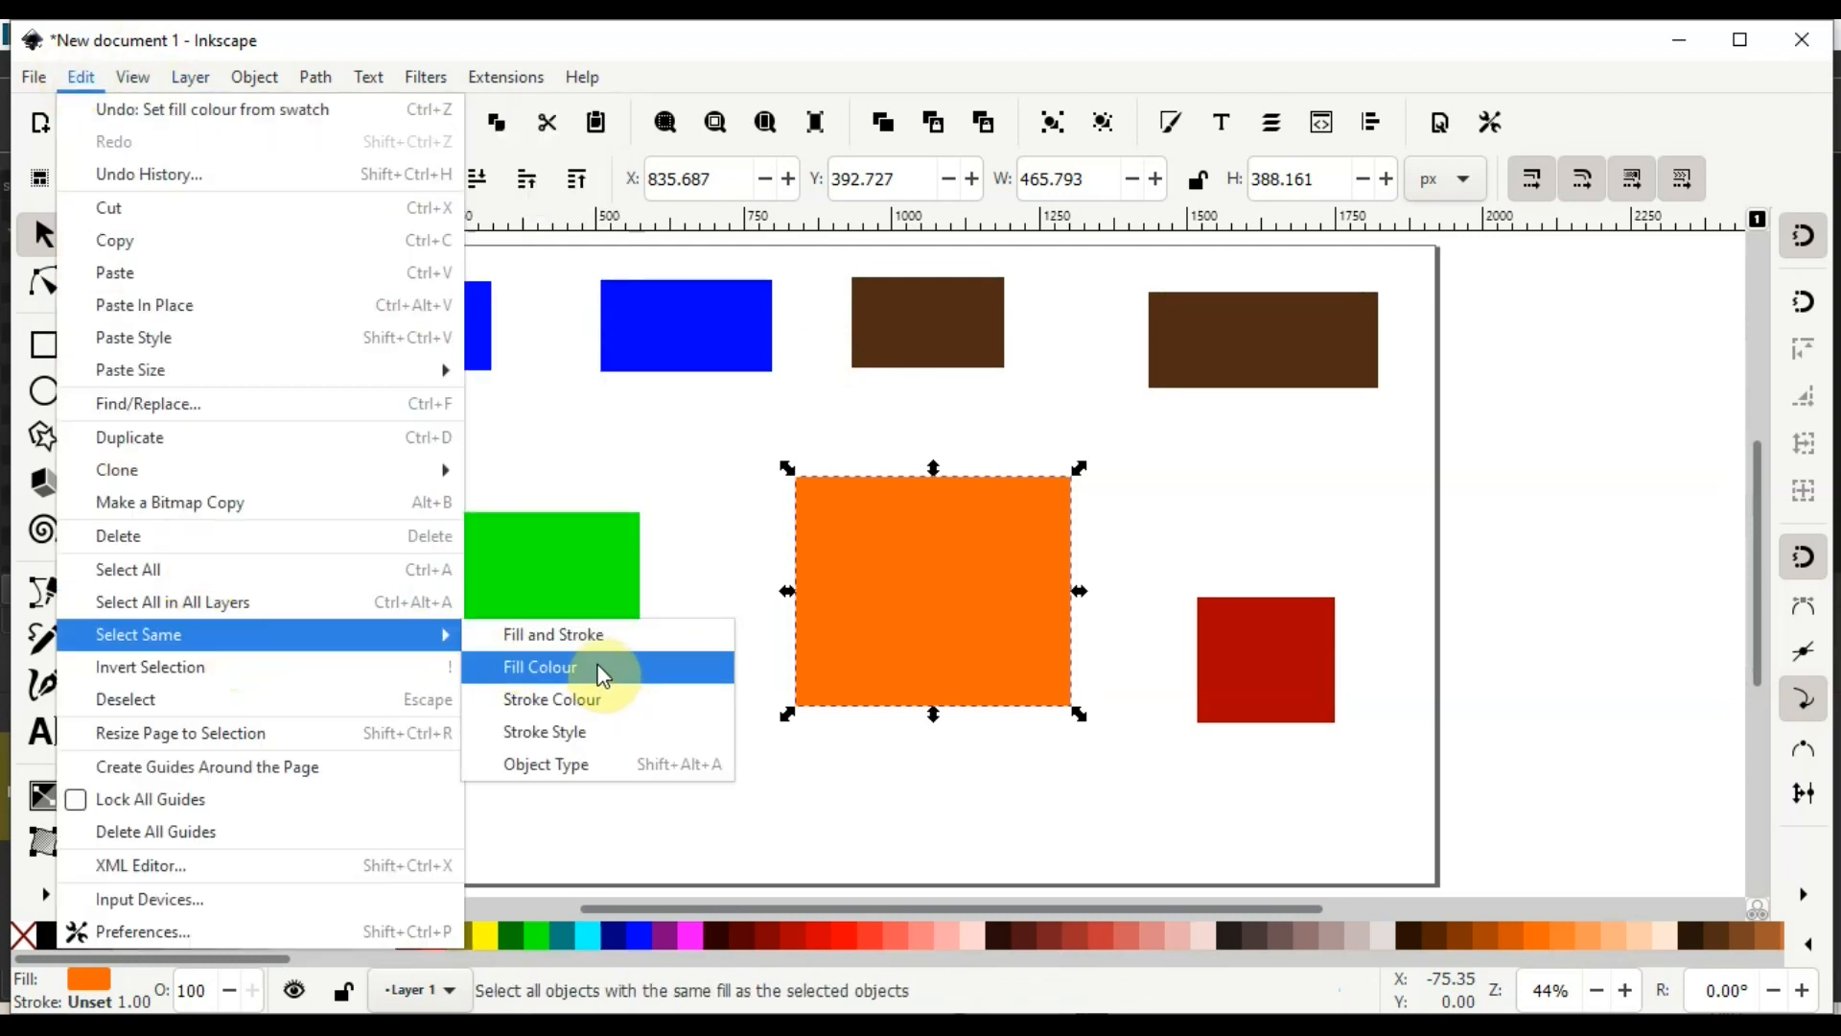
left_click(556, 770)
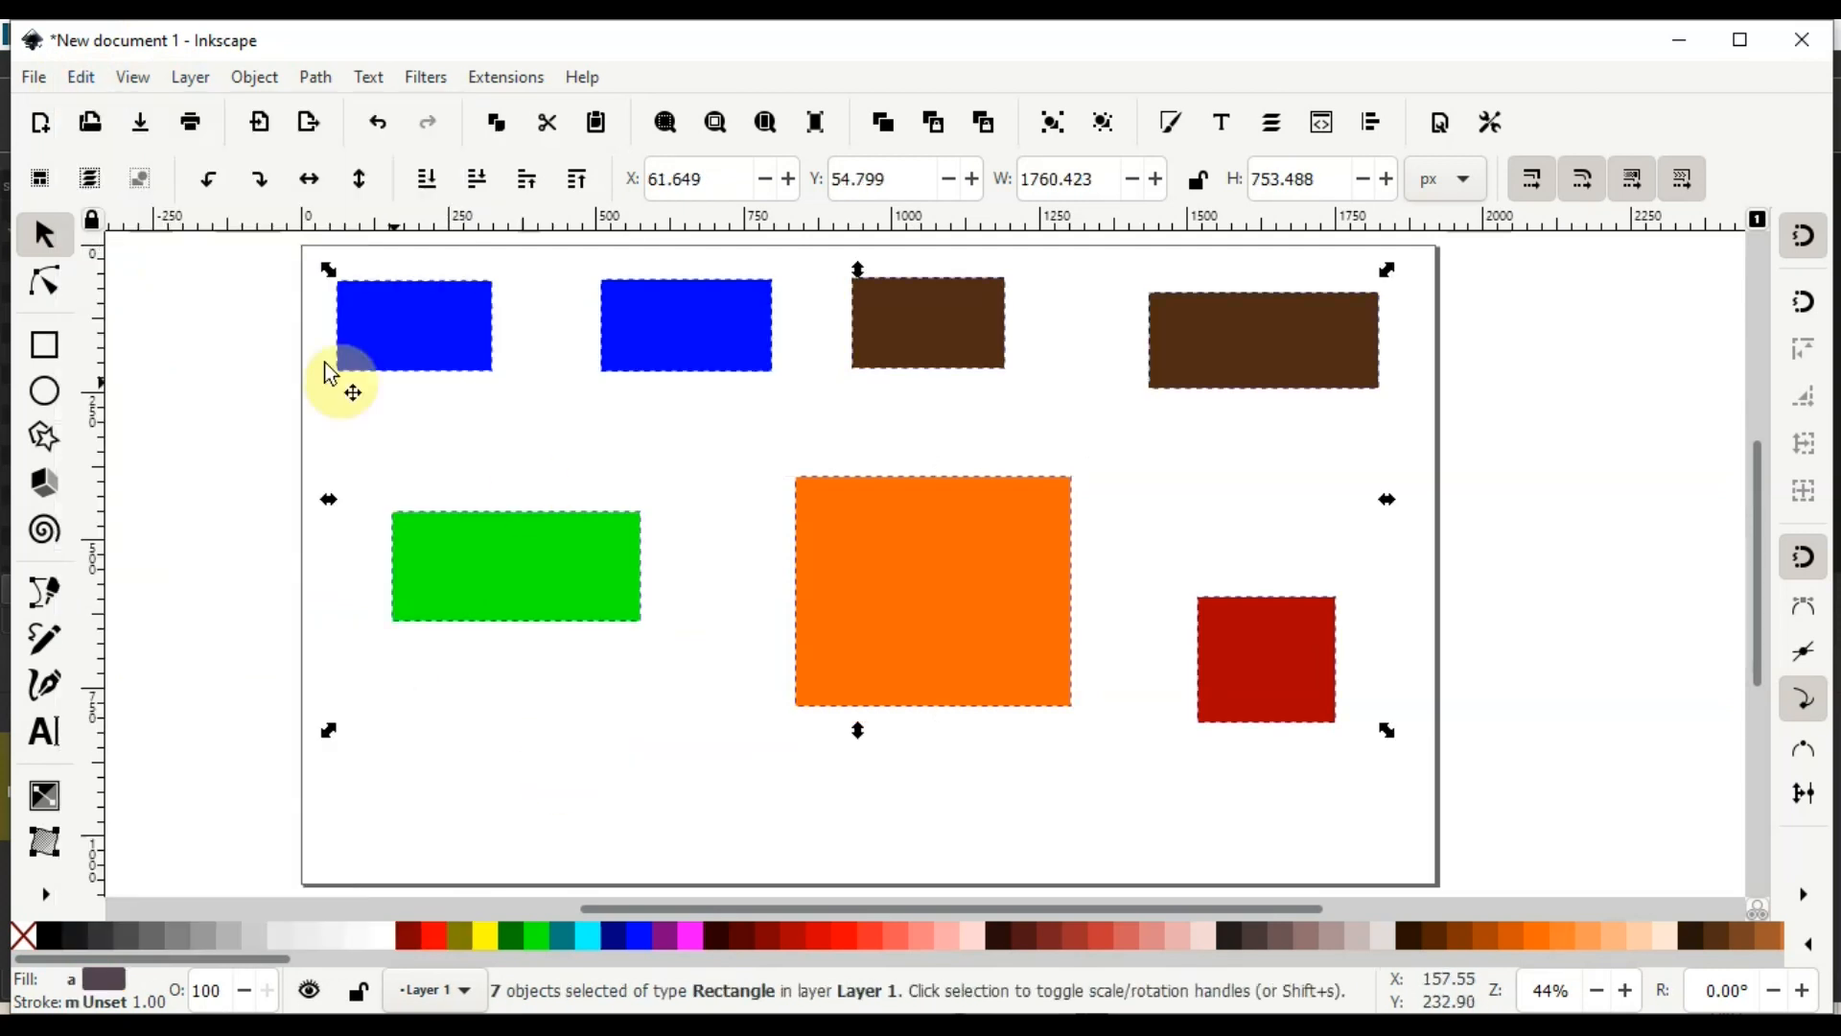
left_click(220, 411)
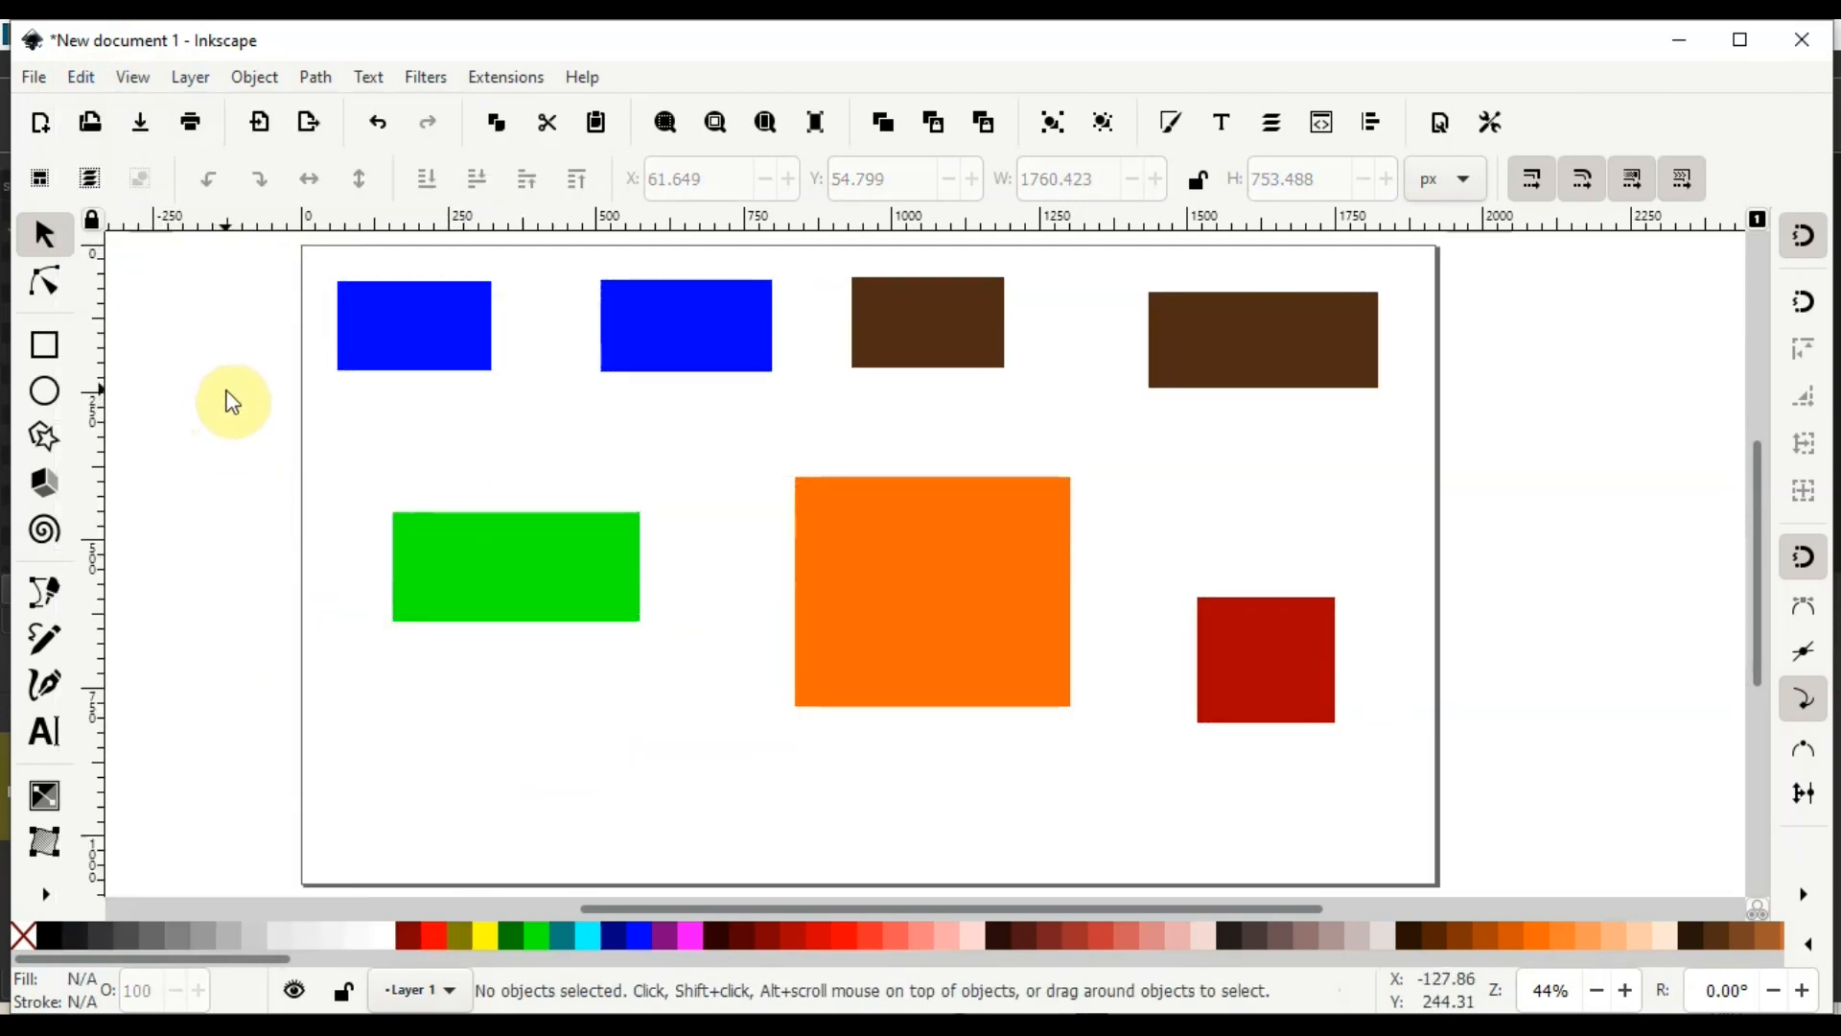
Delete all the rectangles and draw a single large blue rectangle about 1126 × 644 px on the page
left_click_drag(287, 254, 1430, 790)
key("Delete")
left_click(46, 345)
left_click_drag(481, 341, 1149, 724)
With the Fill and Stroke settings open, duplicate the blue rectangle as a red (ff0000) copy narrowed to about 514 px wide
left_click(253, 83)
left_click(270, 140)
left_click(597, 285)
left_click(42, 234)
left_click(952, 724)
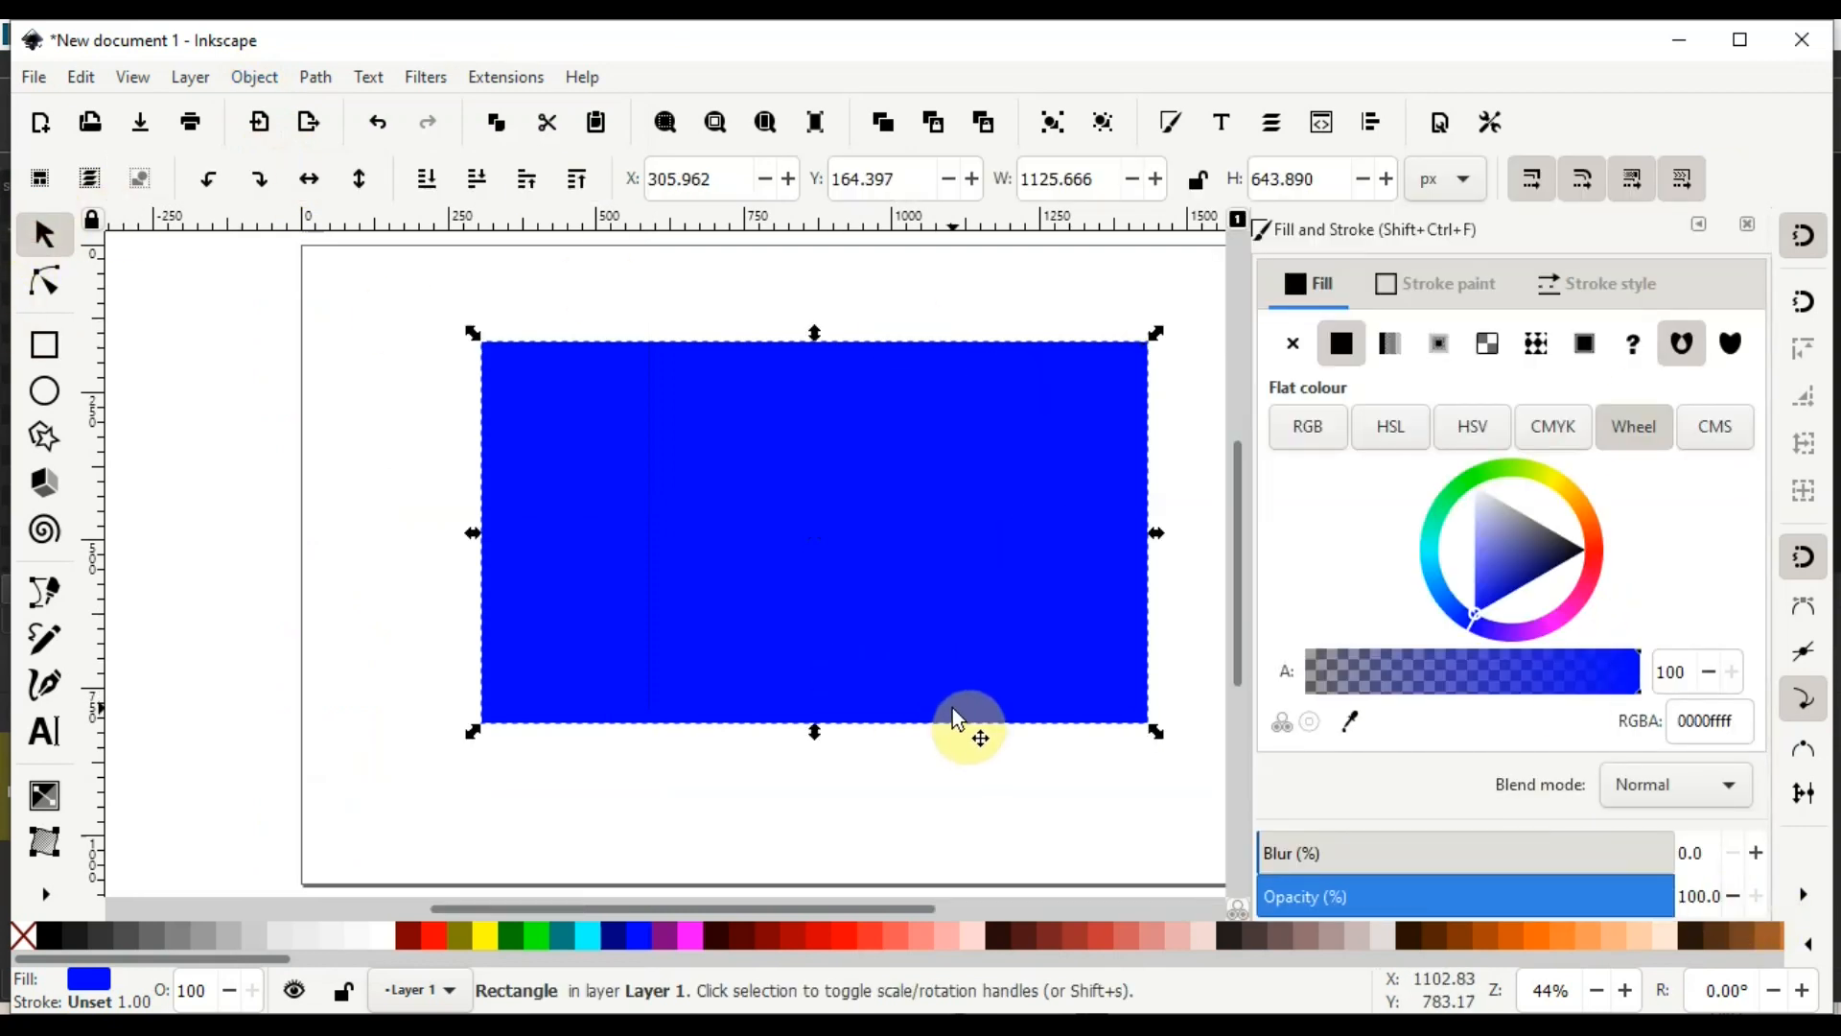
left_click(751, 930)
left_click_drag(473, 534, 840, 535)
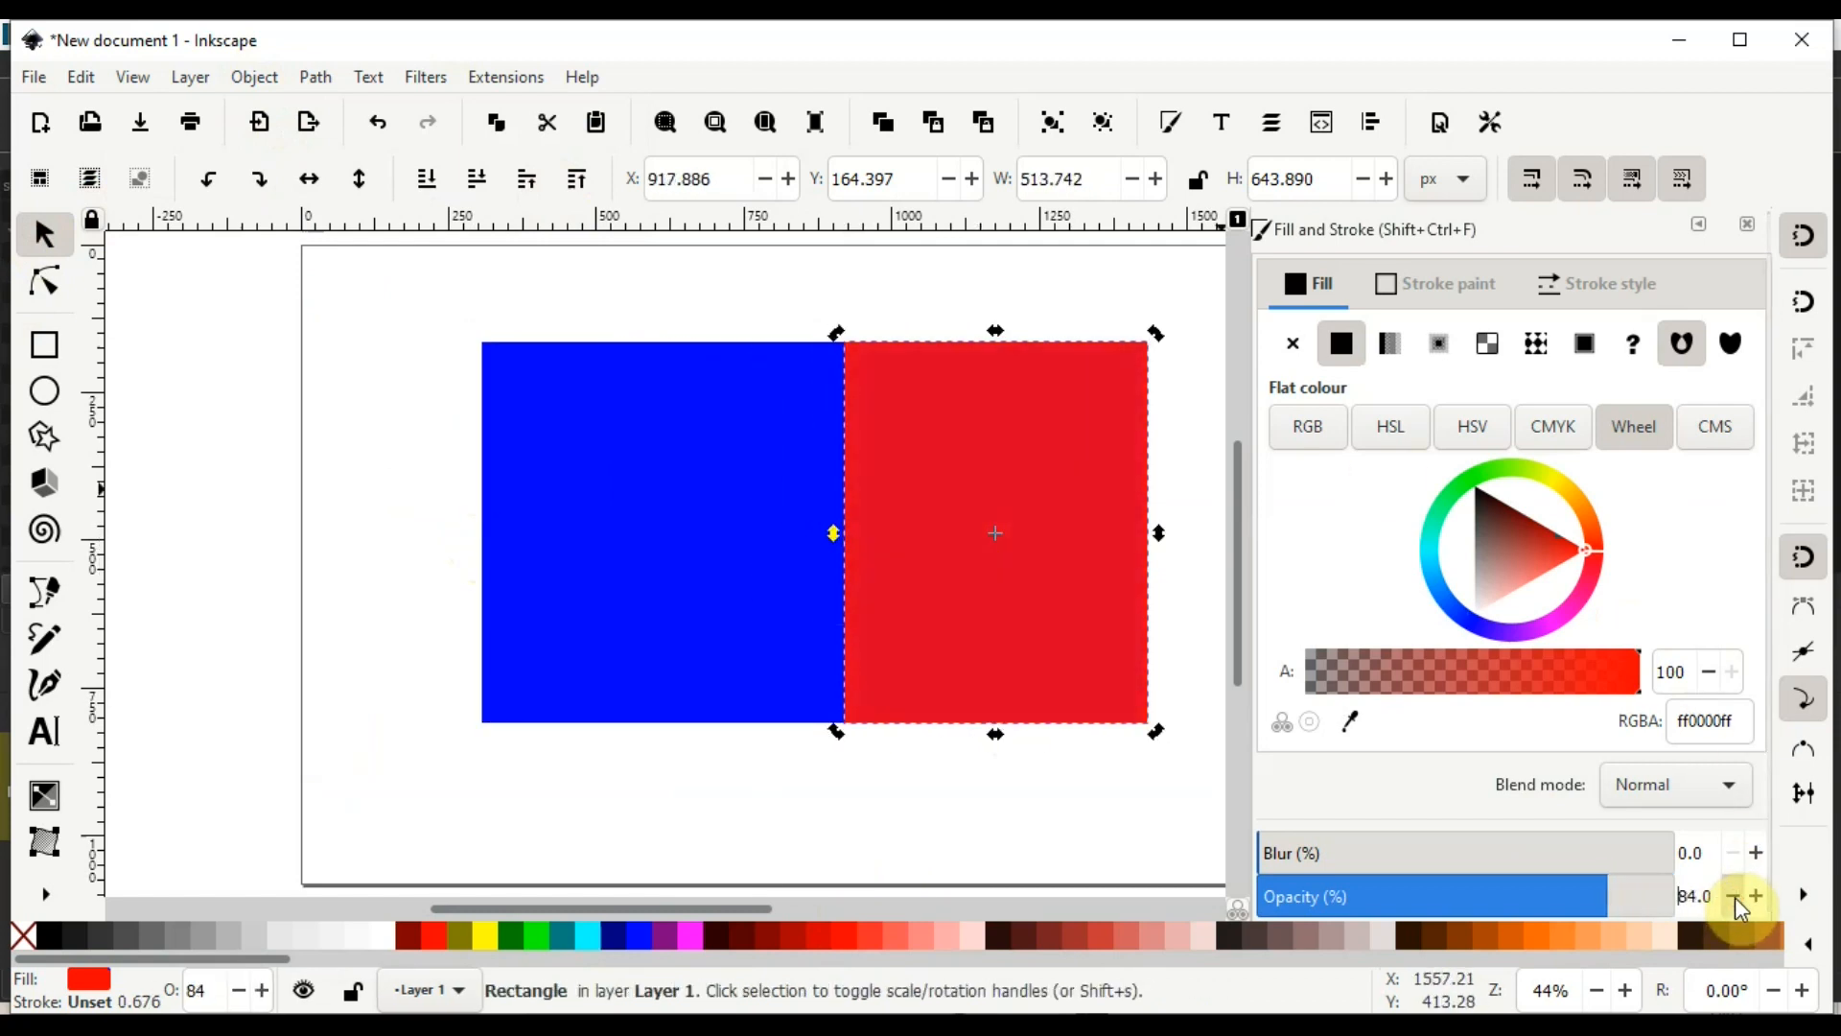
Move the semi-transparent red rectangle over the blue rectangle's lower-left corner and reset its blur to 0
left_click_drag(1040, 539, 540, 644)
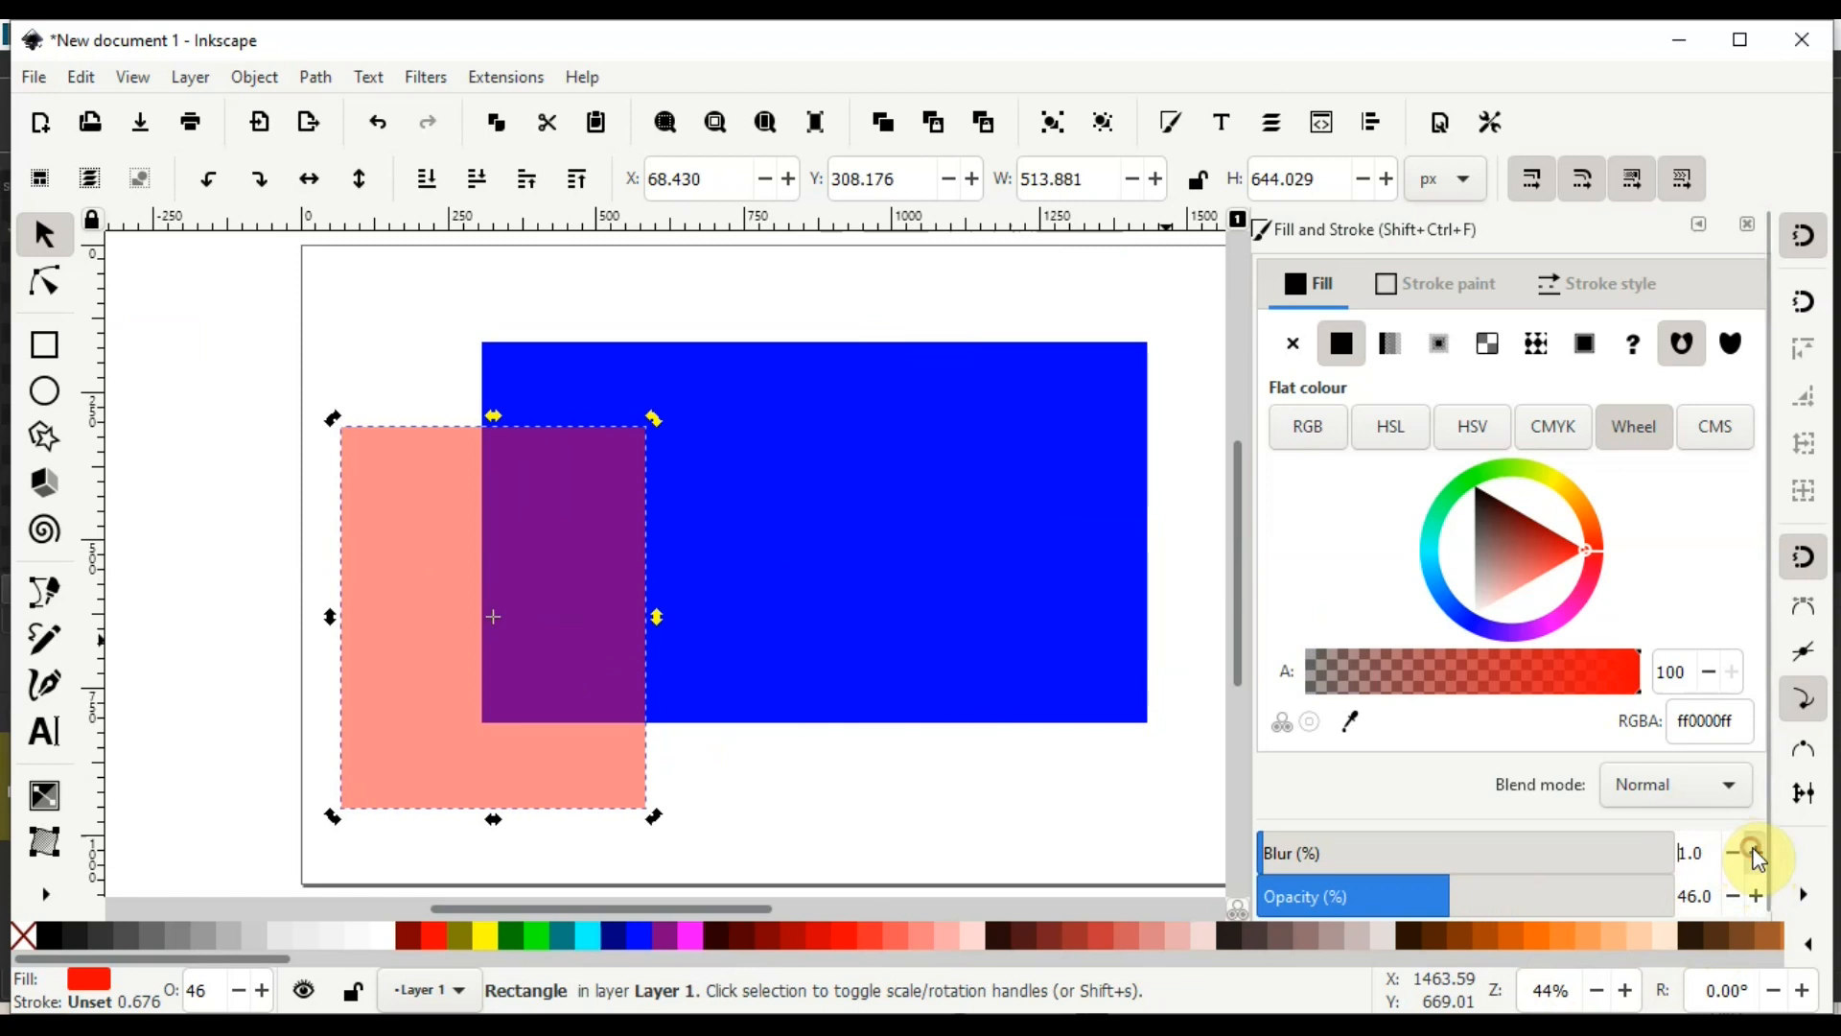
left_click(1734, 855)
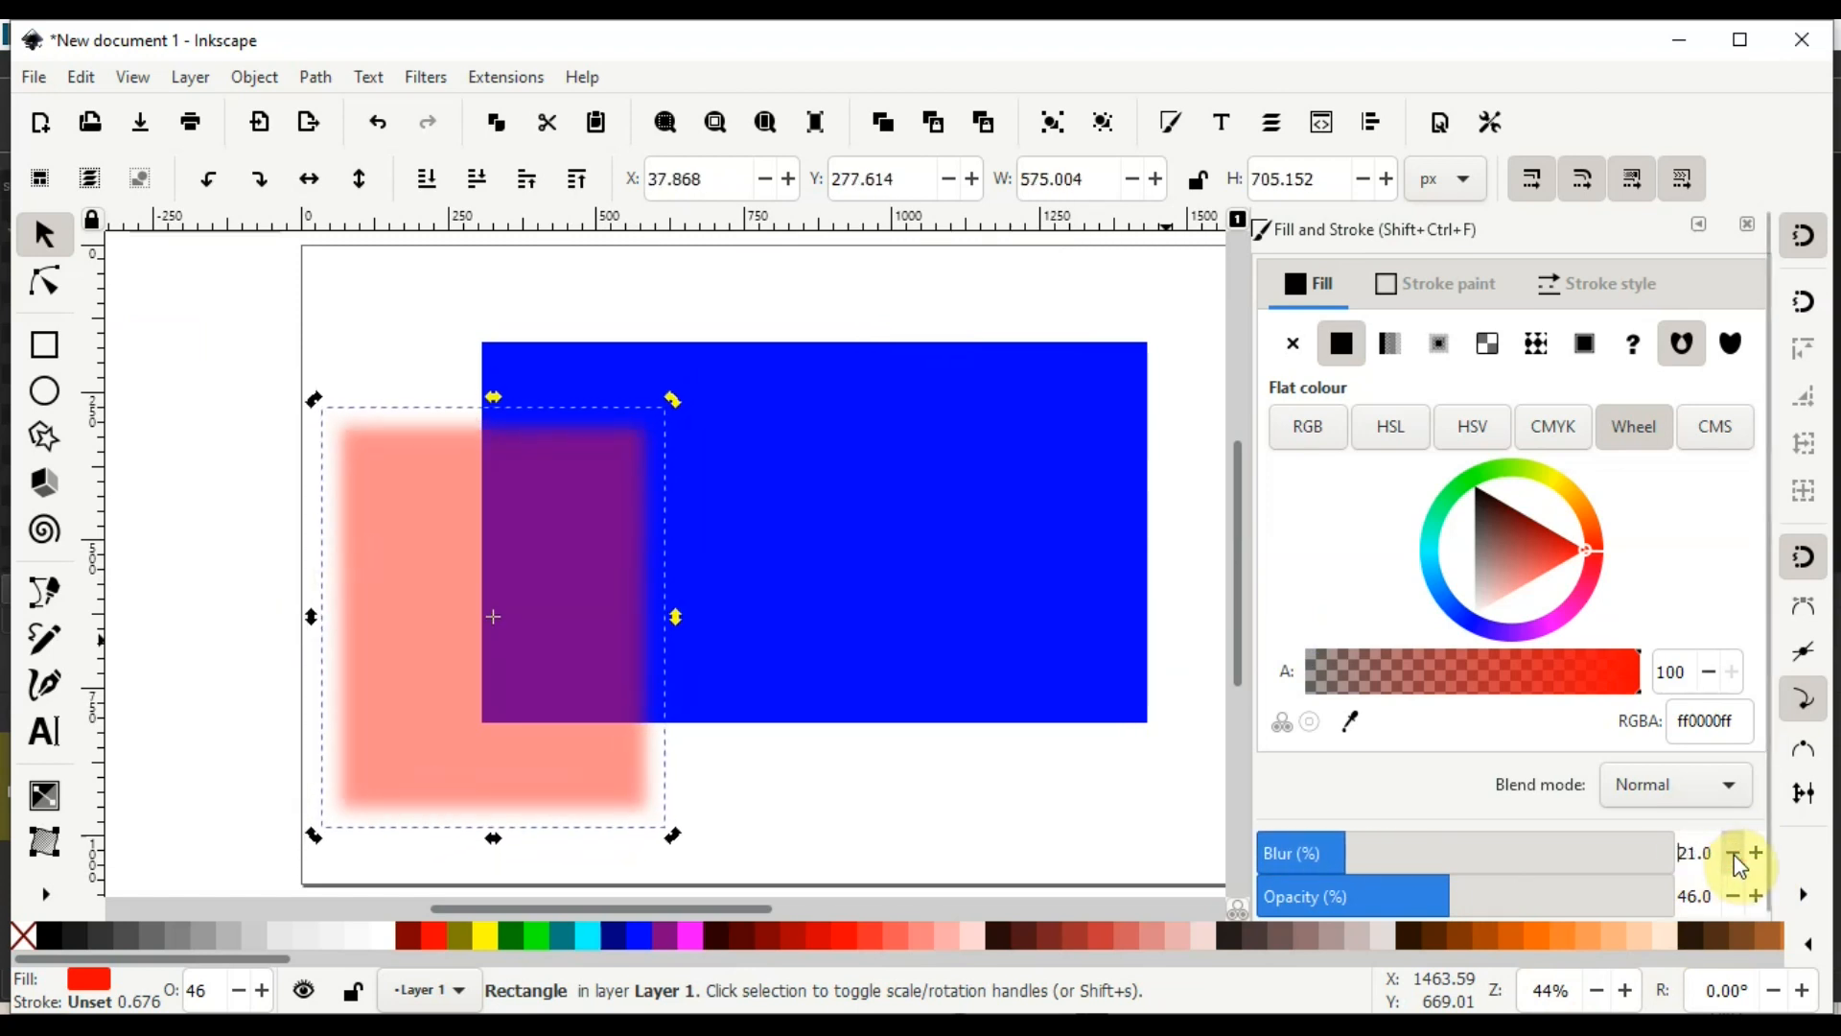
left_click(1734, 855)
Set the red rectangle's opacity to 58% and close the Fill and Stroke settings
left_click(1734, 897)
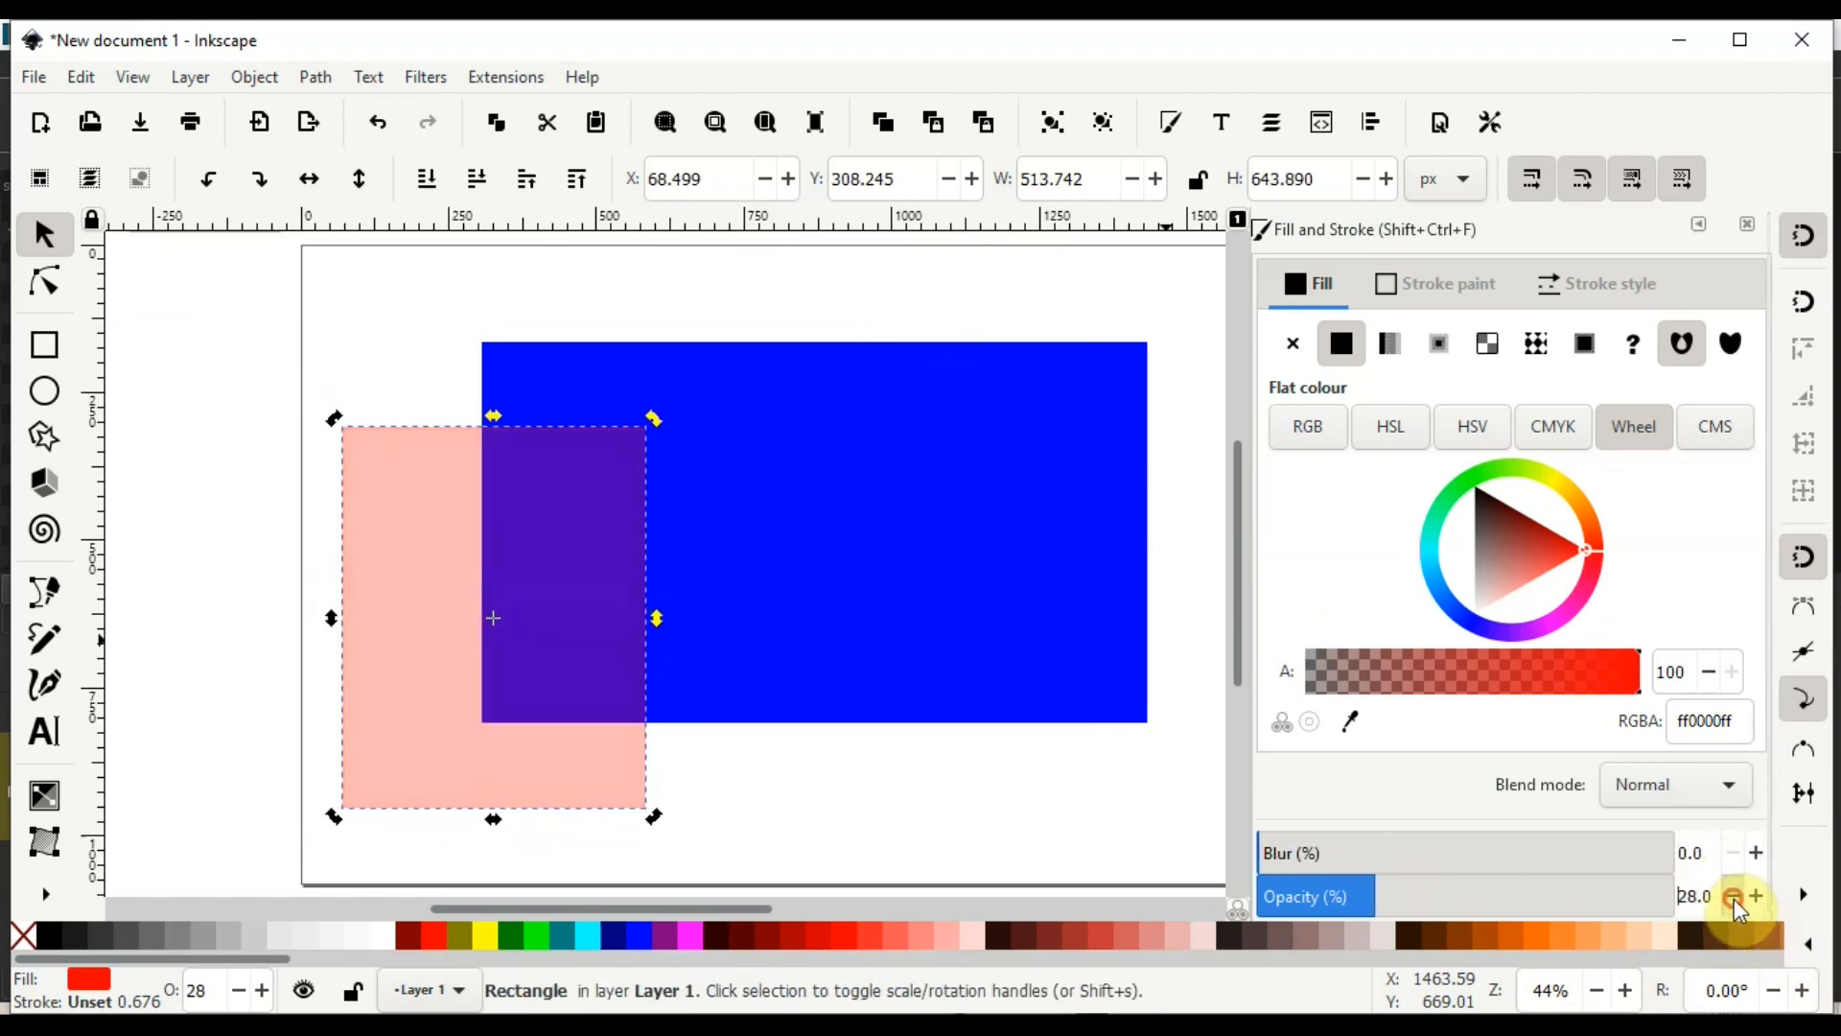
left_click(1756, 896)
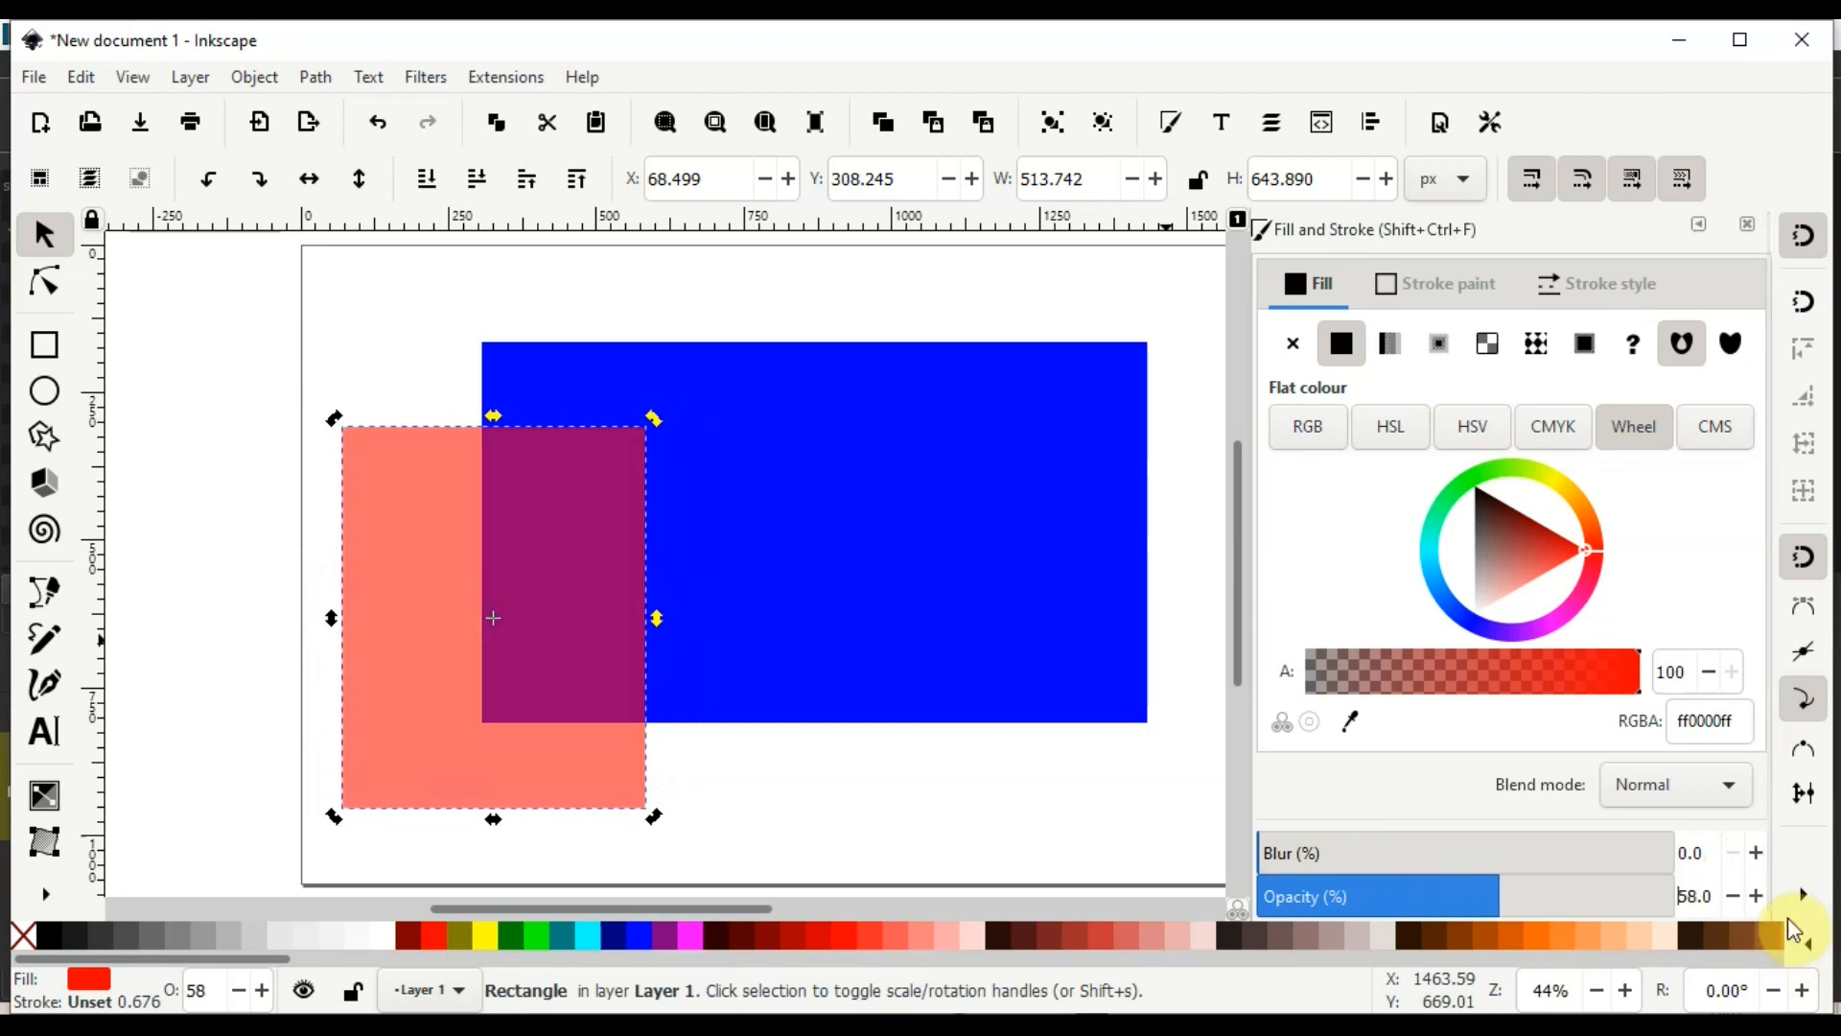
left_click(1745, 227)
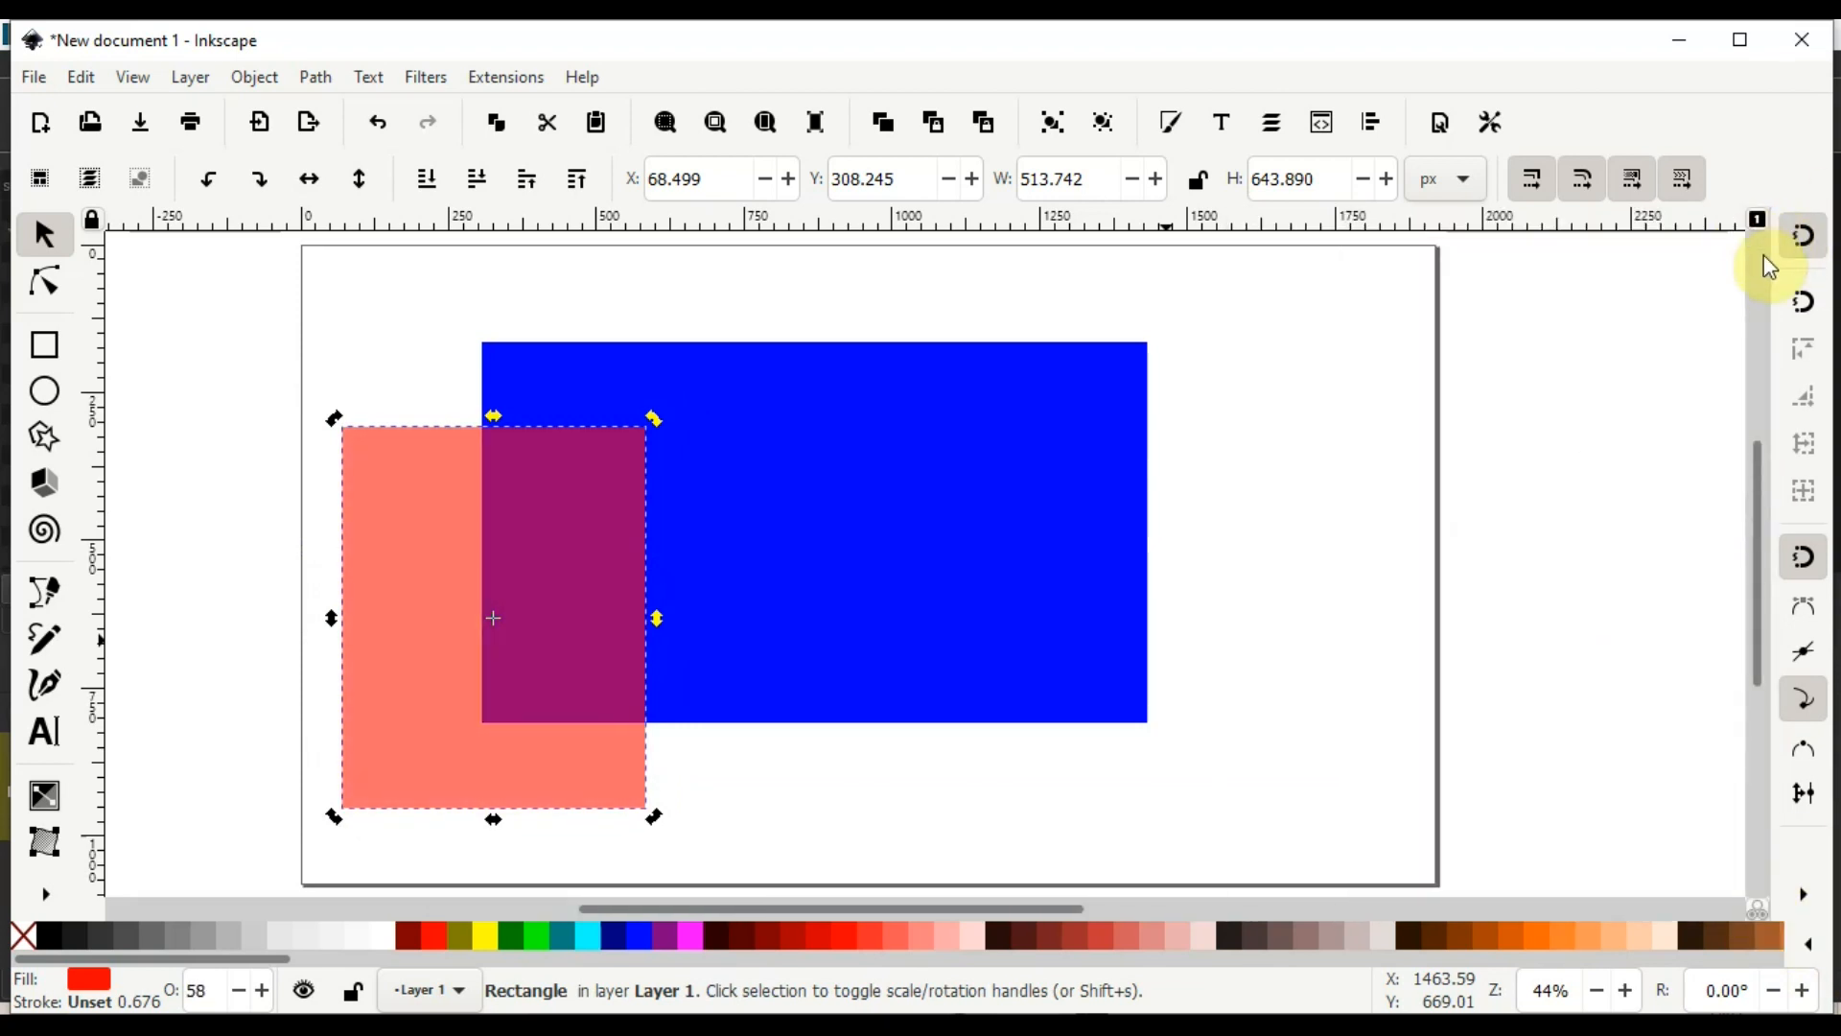
Delete the red and blue rectangles and draw an ellipse about 500 × 482 px near the middle of the page
key("Delete")
left_click(850, 588)
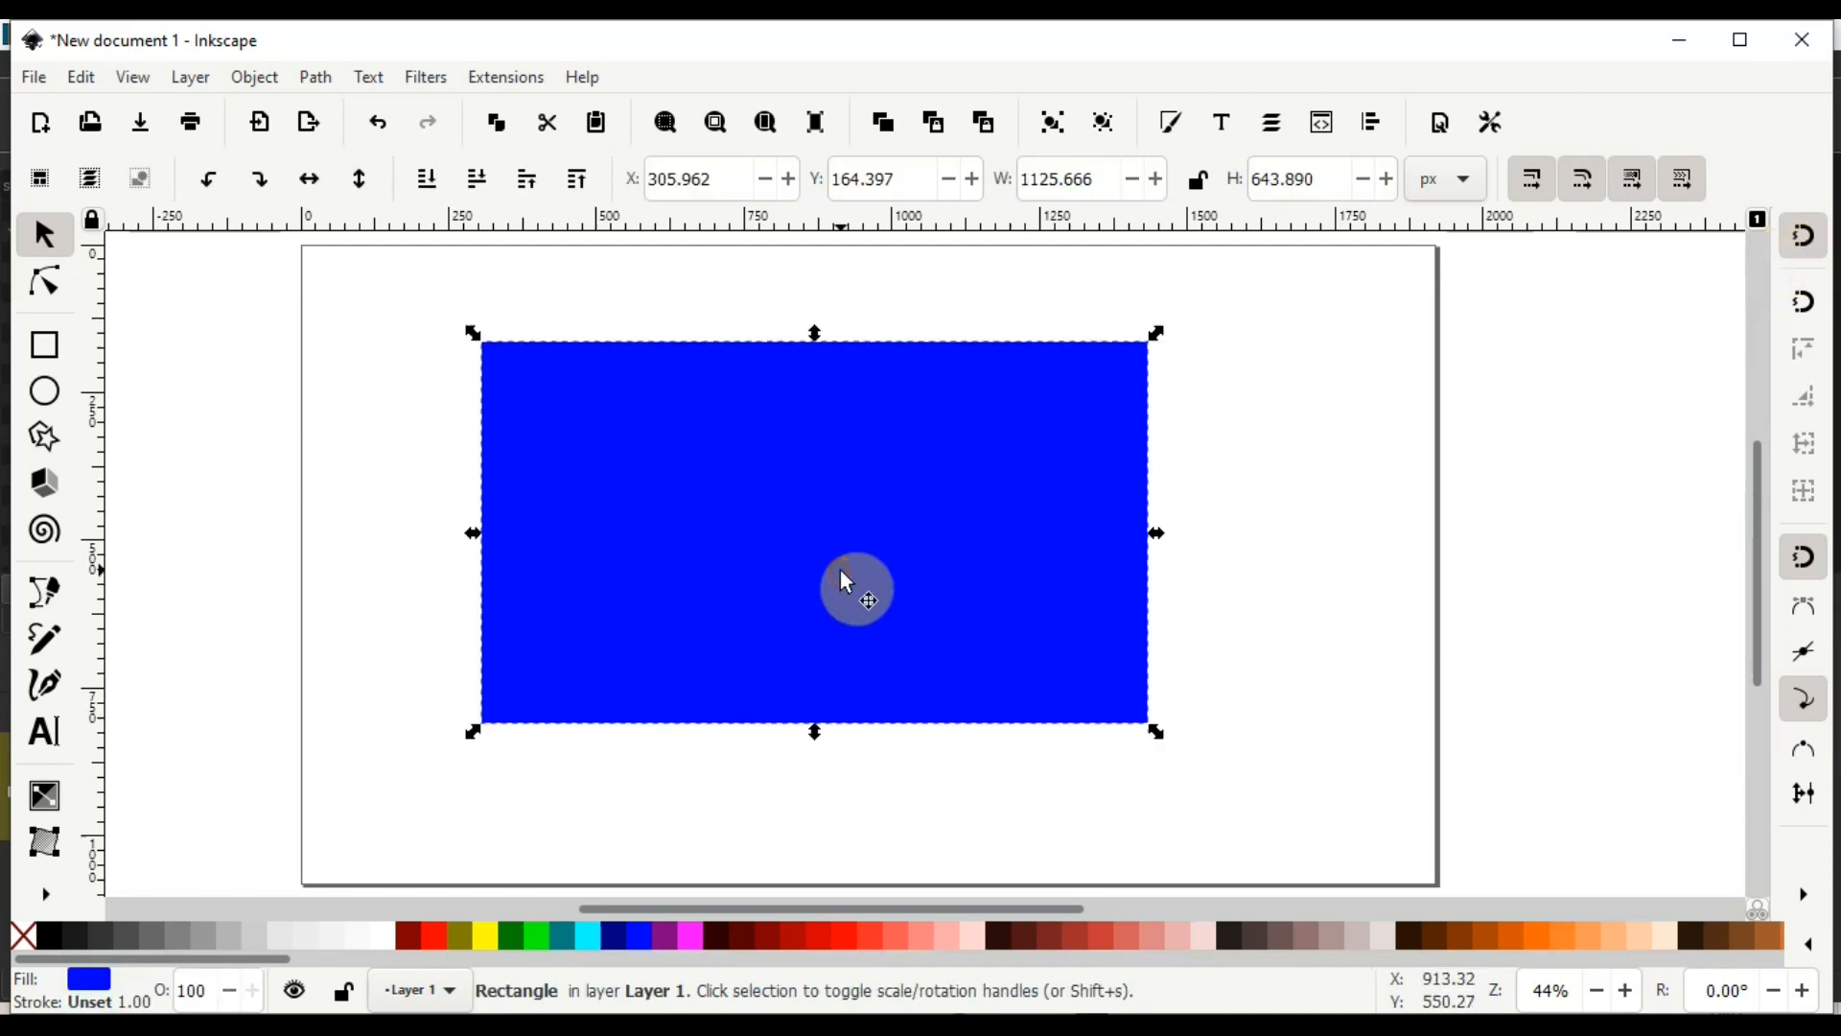
key("Delete")
left_click(44, 393)
left_click_drag(674, 388, 971, 673)
Set the ellipse's opacity to 100% in the Fill and Stroke settings and collapse them
left_click(271, 78)
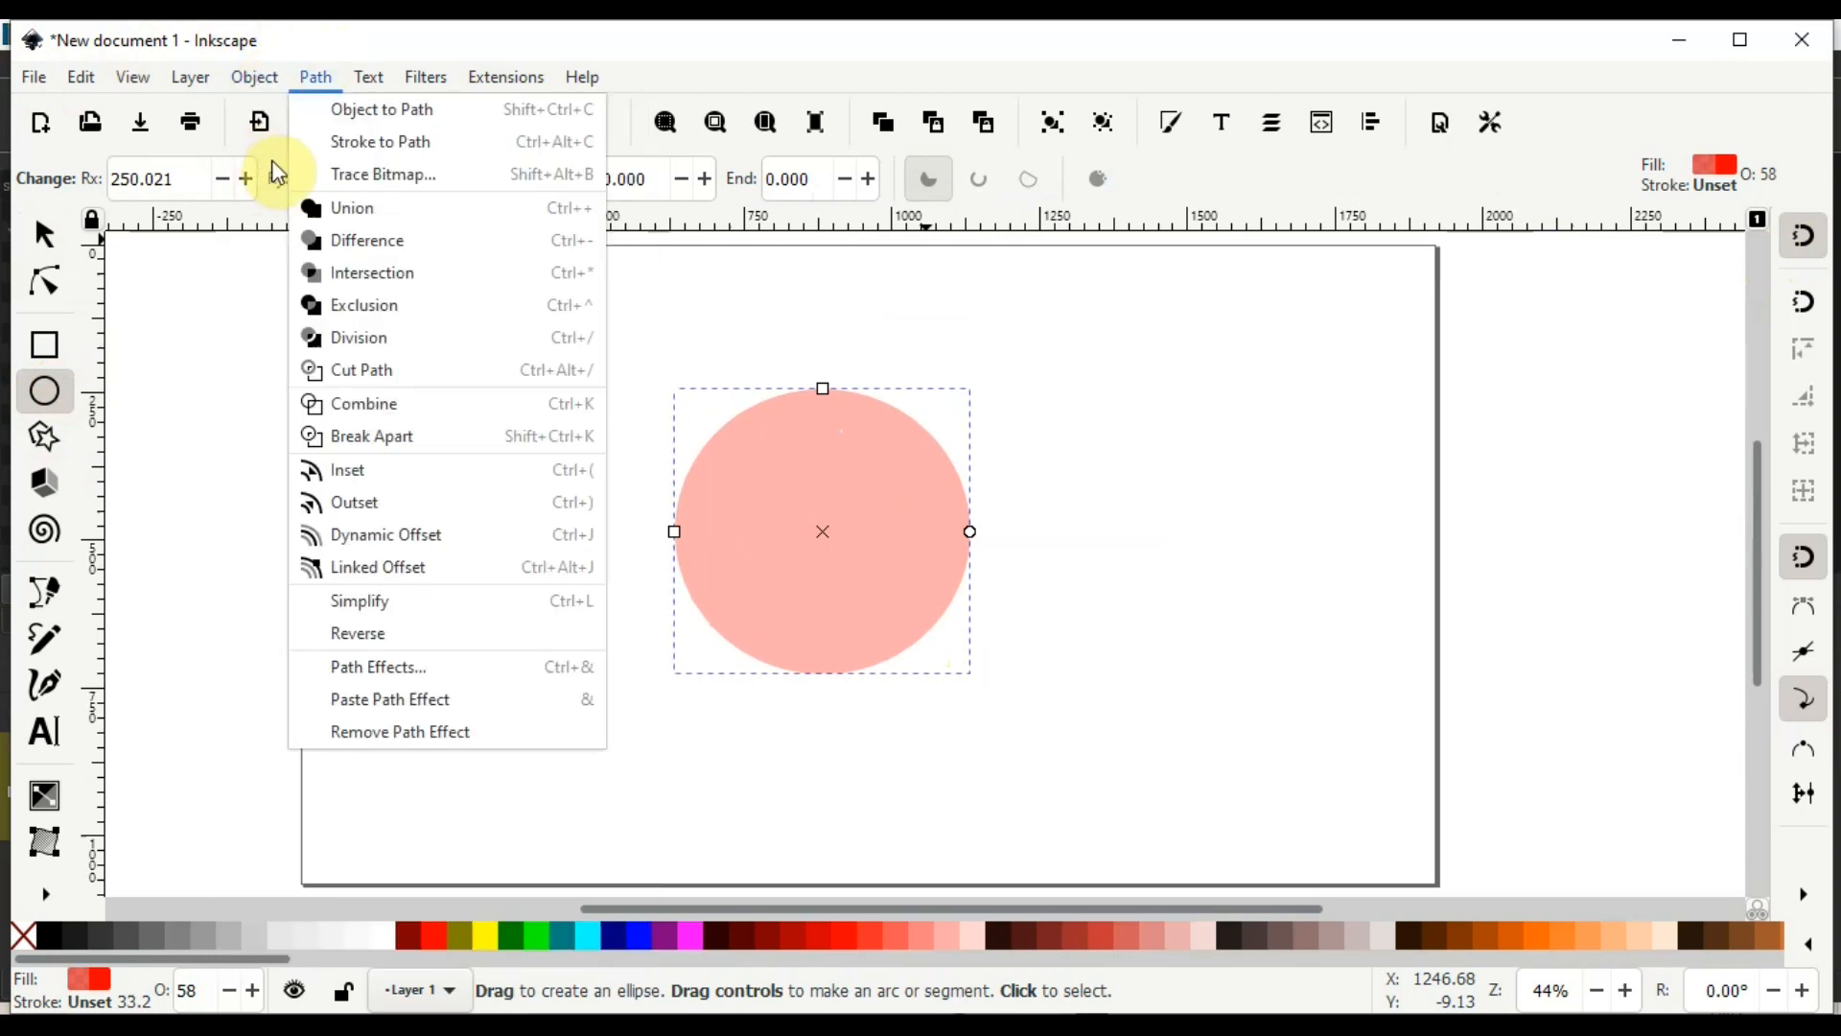
left_click(296, 140)
left_click(1756, 896)
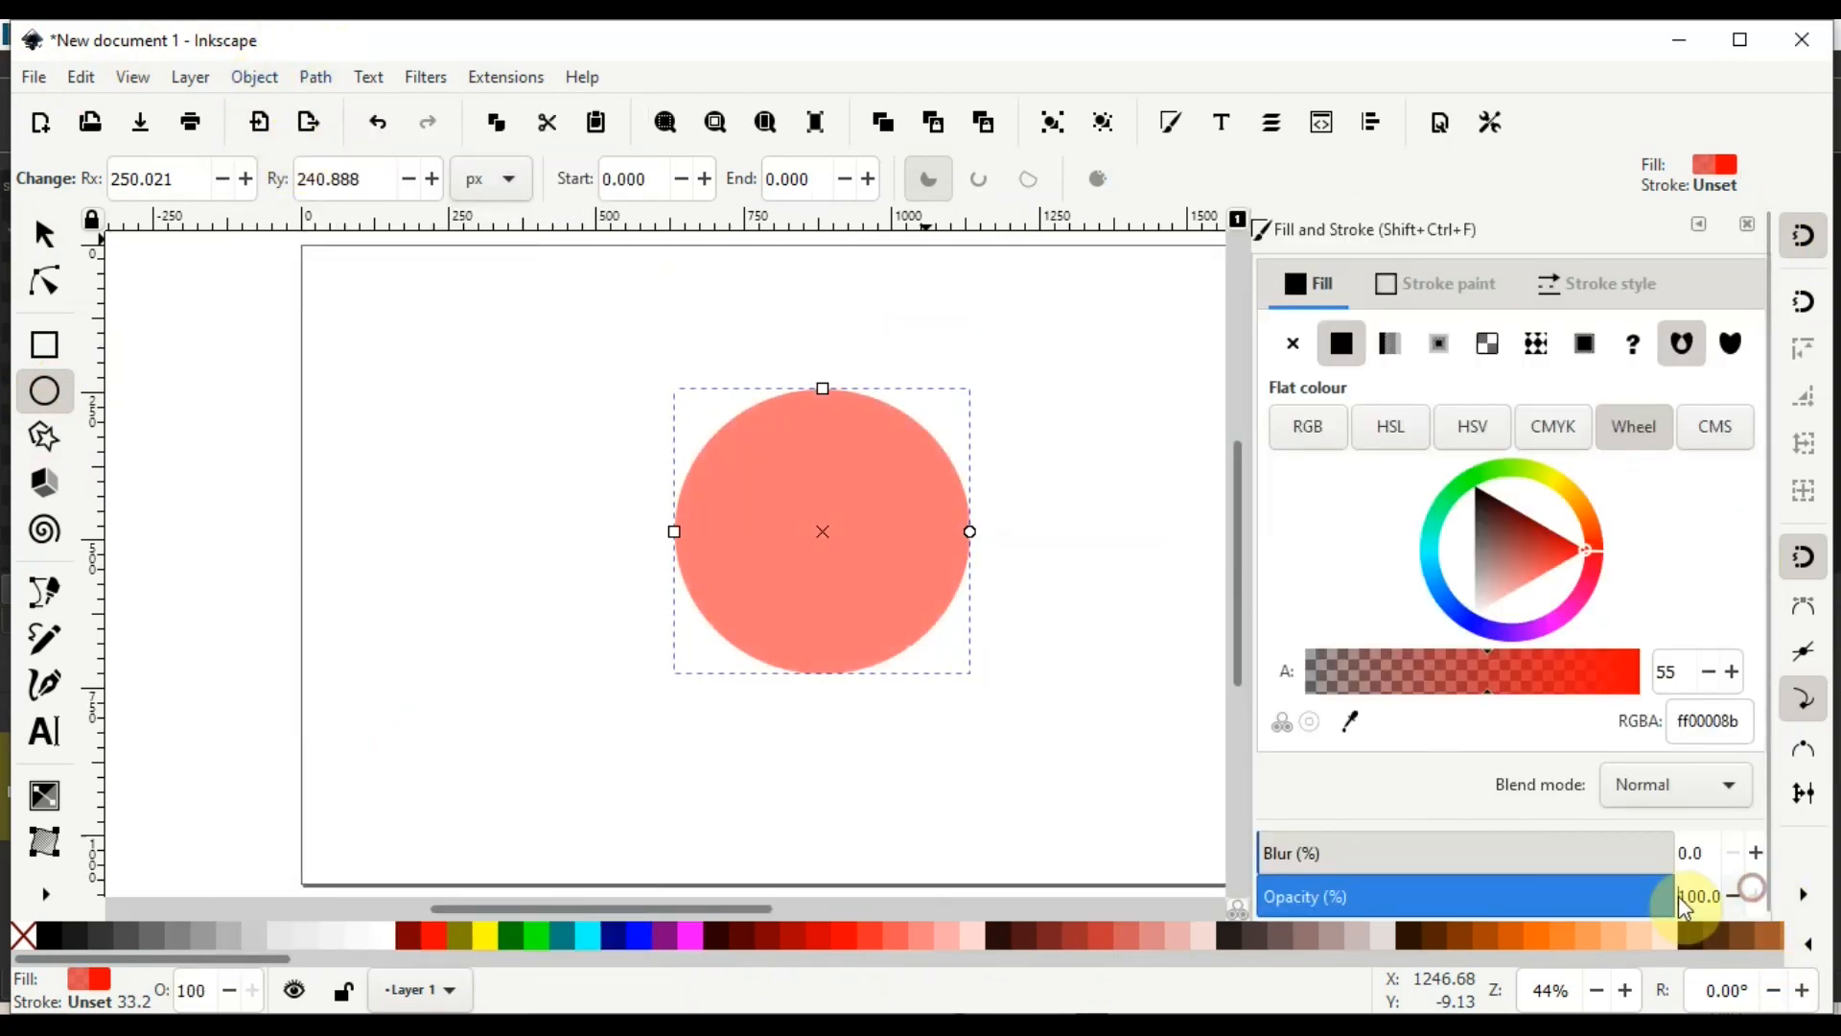
left_click(1699, 224)
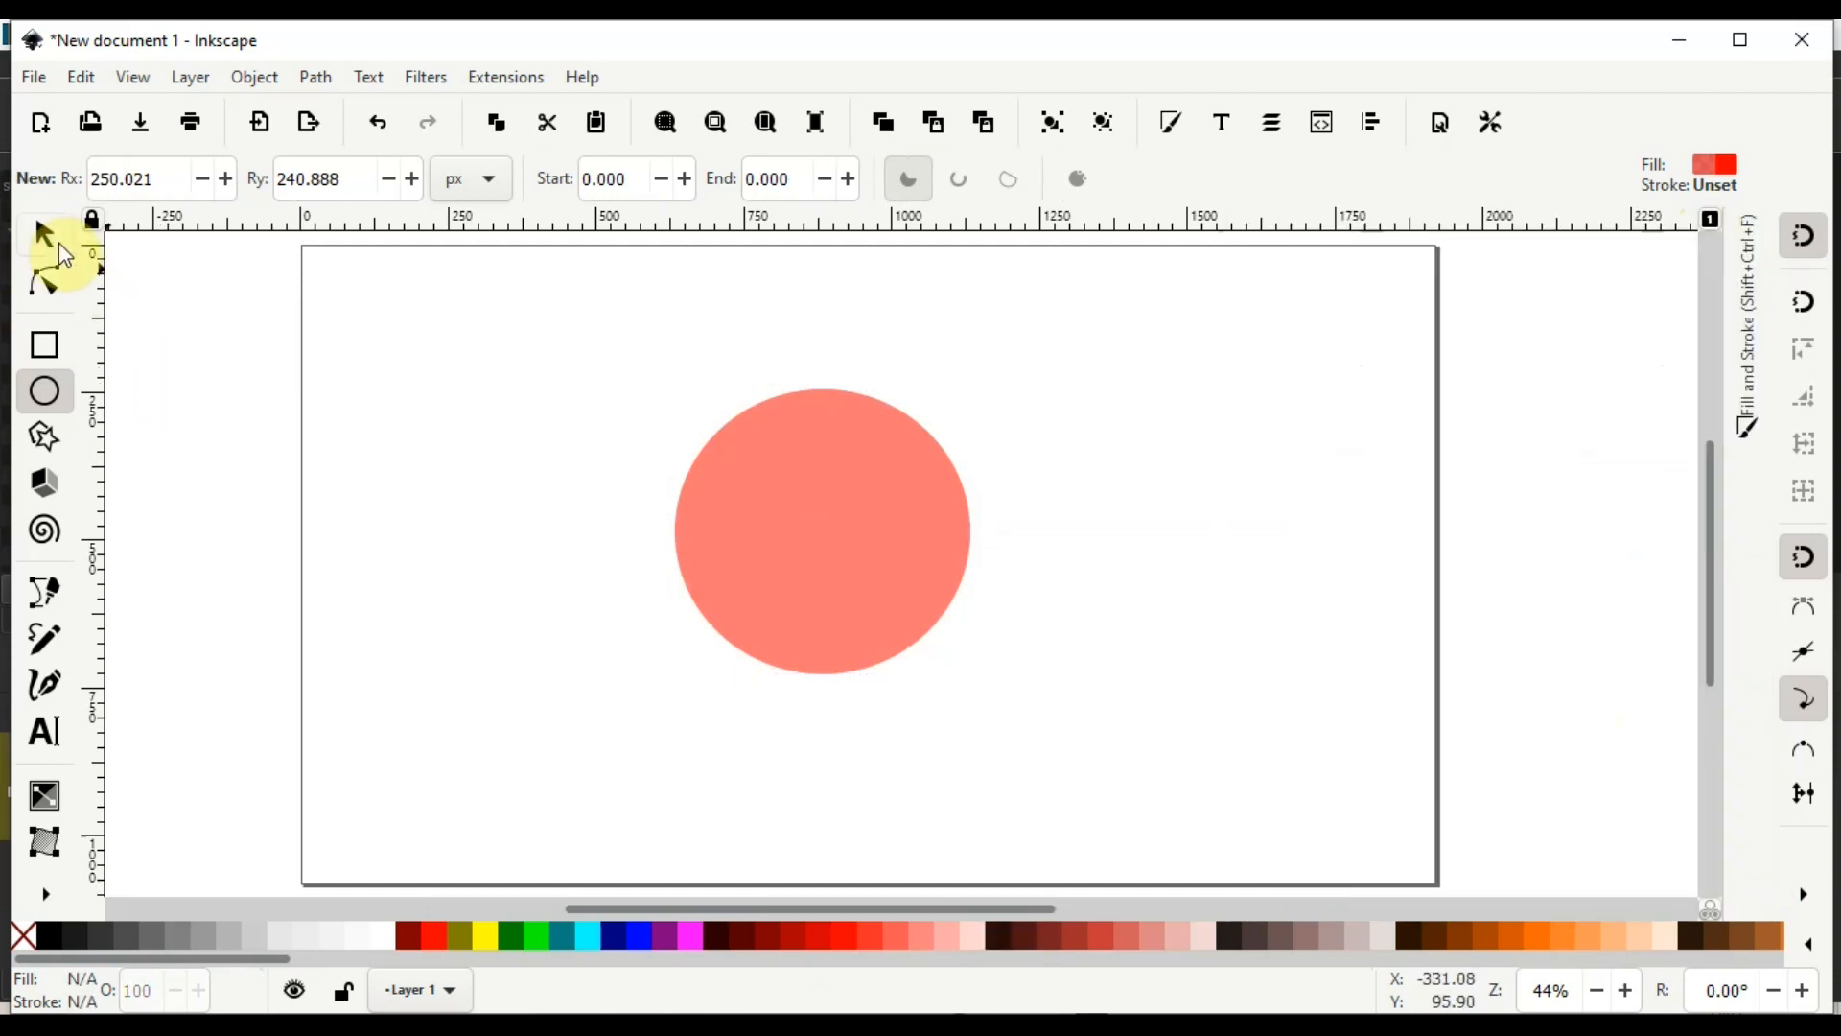
Duplicate the ellipse three times and arrange the four ellipses overlapping at the top, left, right and bottom of a cluster
left_click(43, 234)
left_click(893, 548)
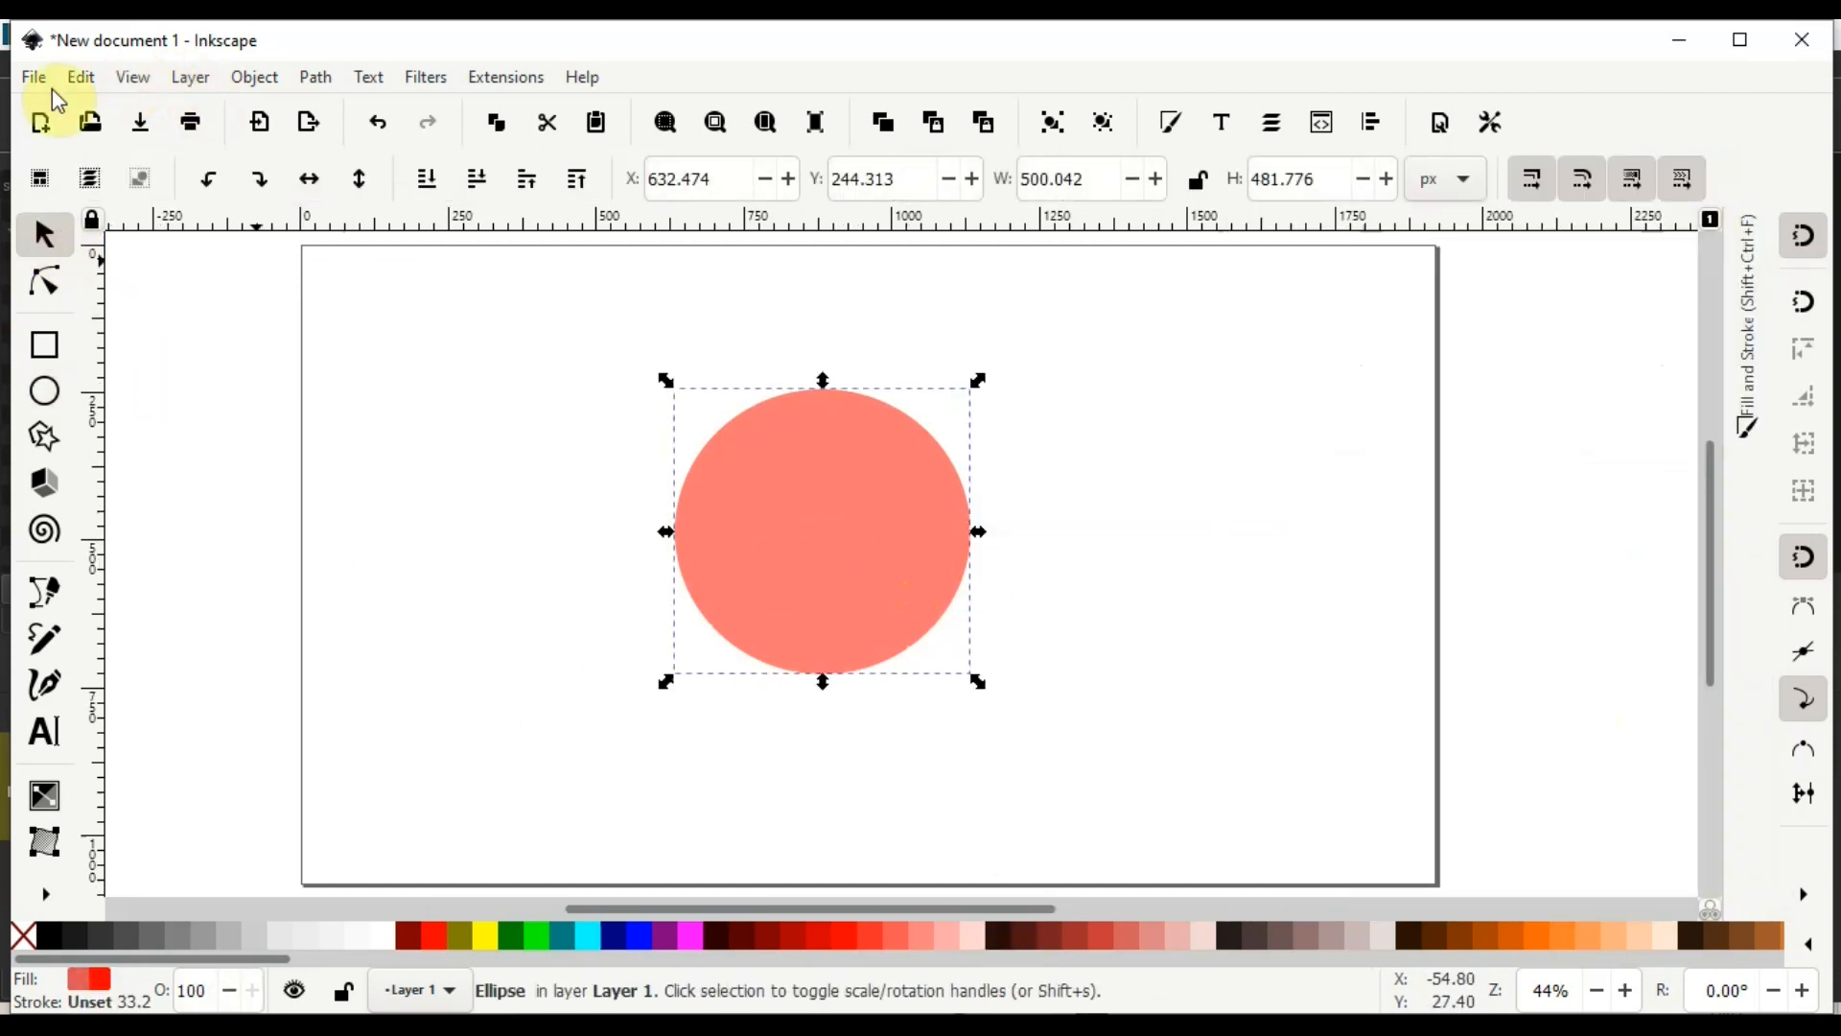
left_click(83, 77)
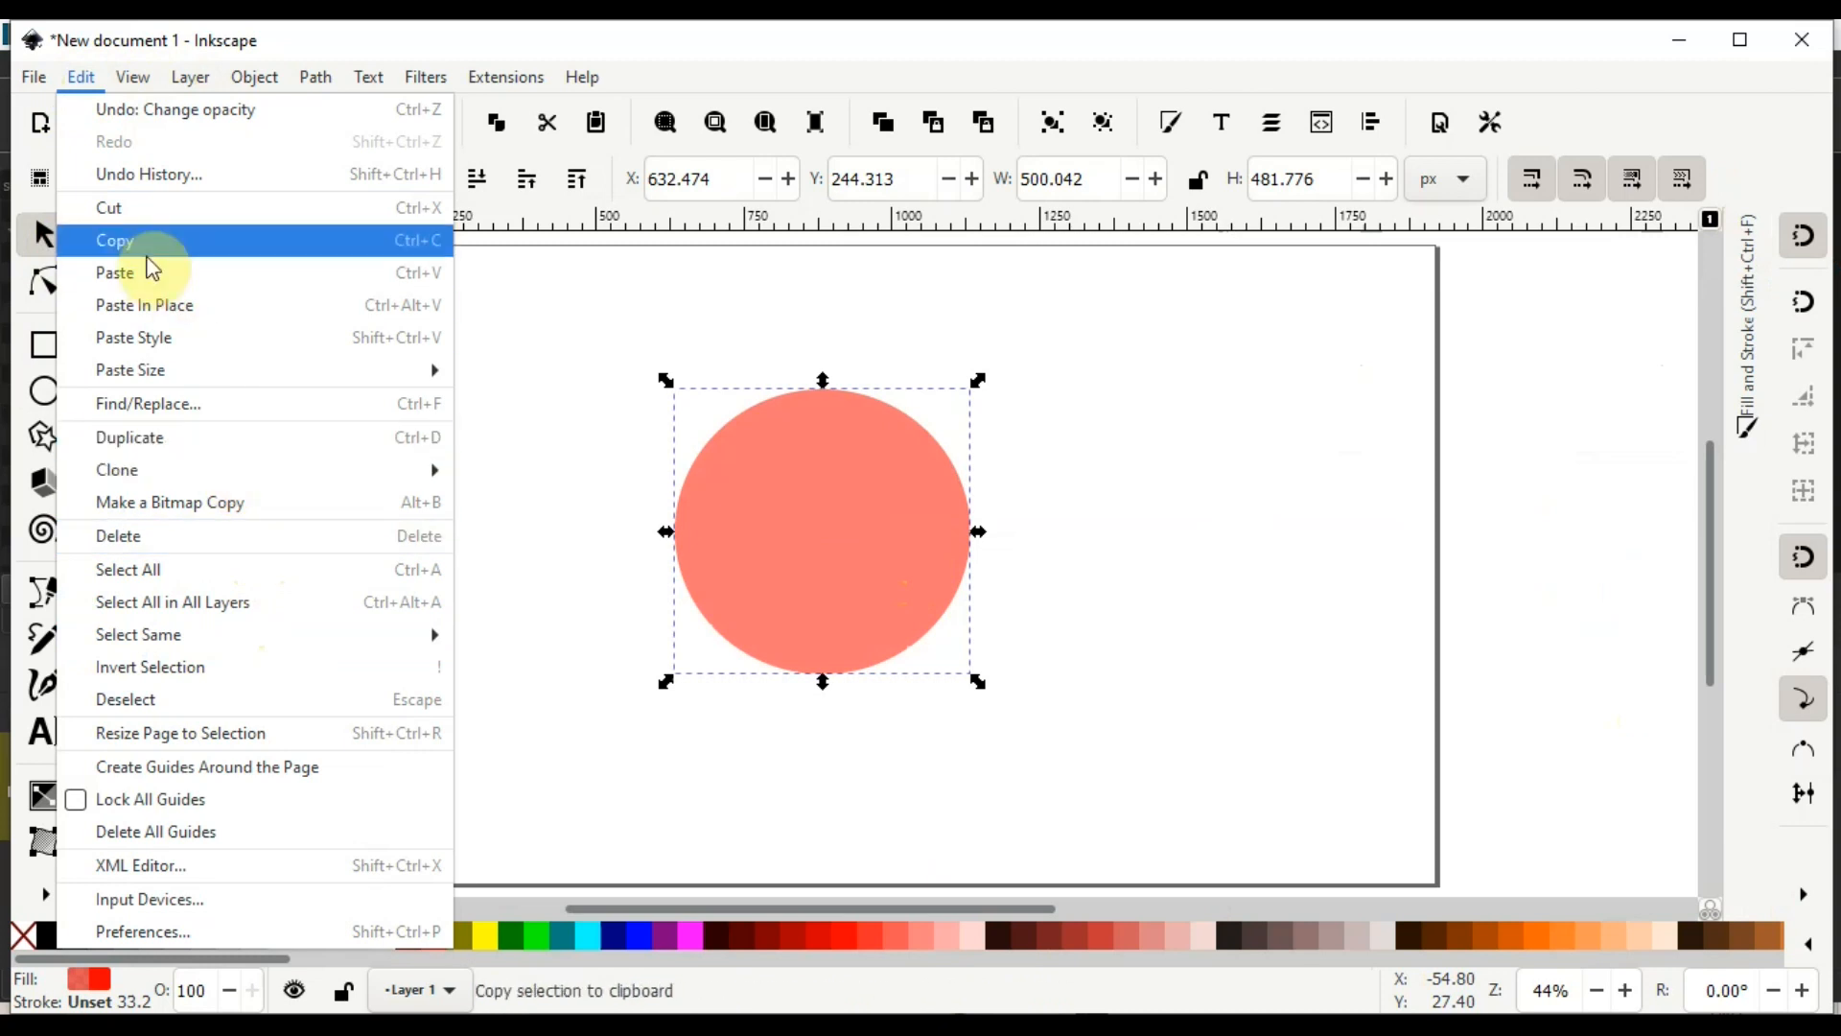
left_click(192, 438)
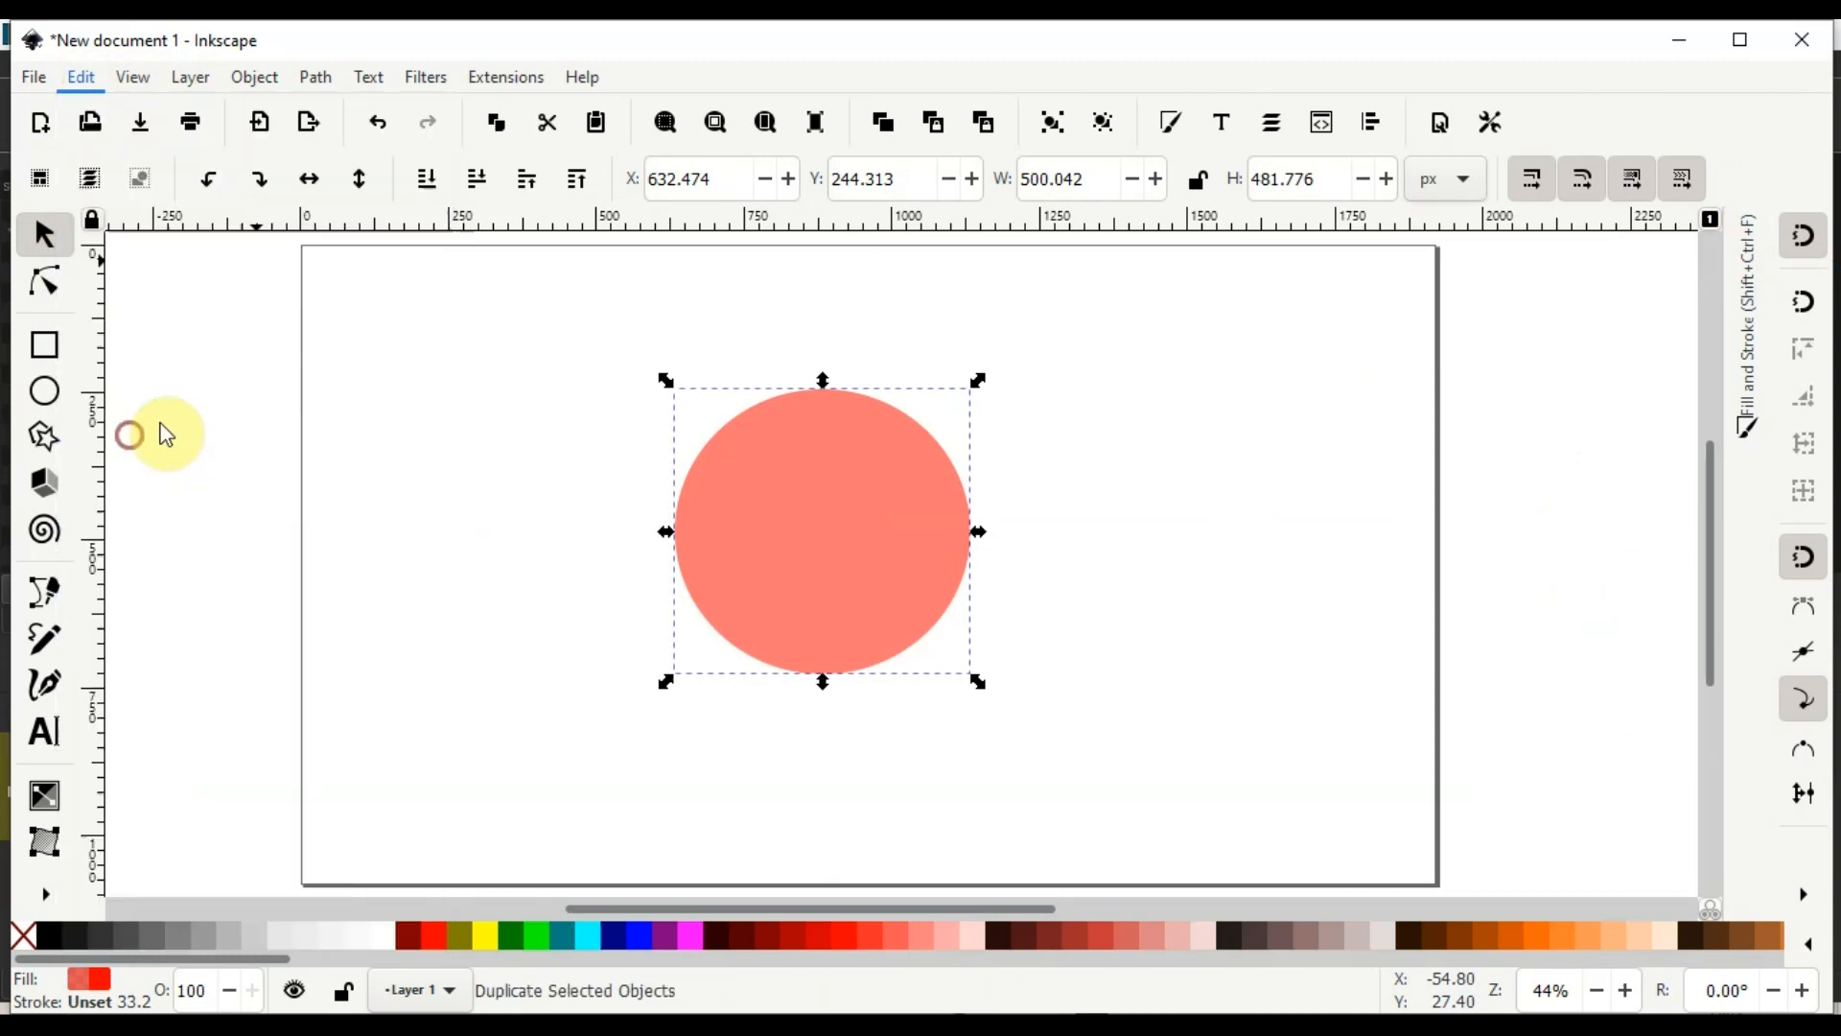
left_click_drag(812, 528, 970, 661)
key("ctrl+d")
key("ctrl+d")
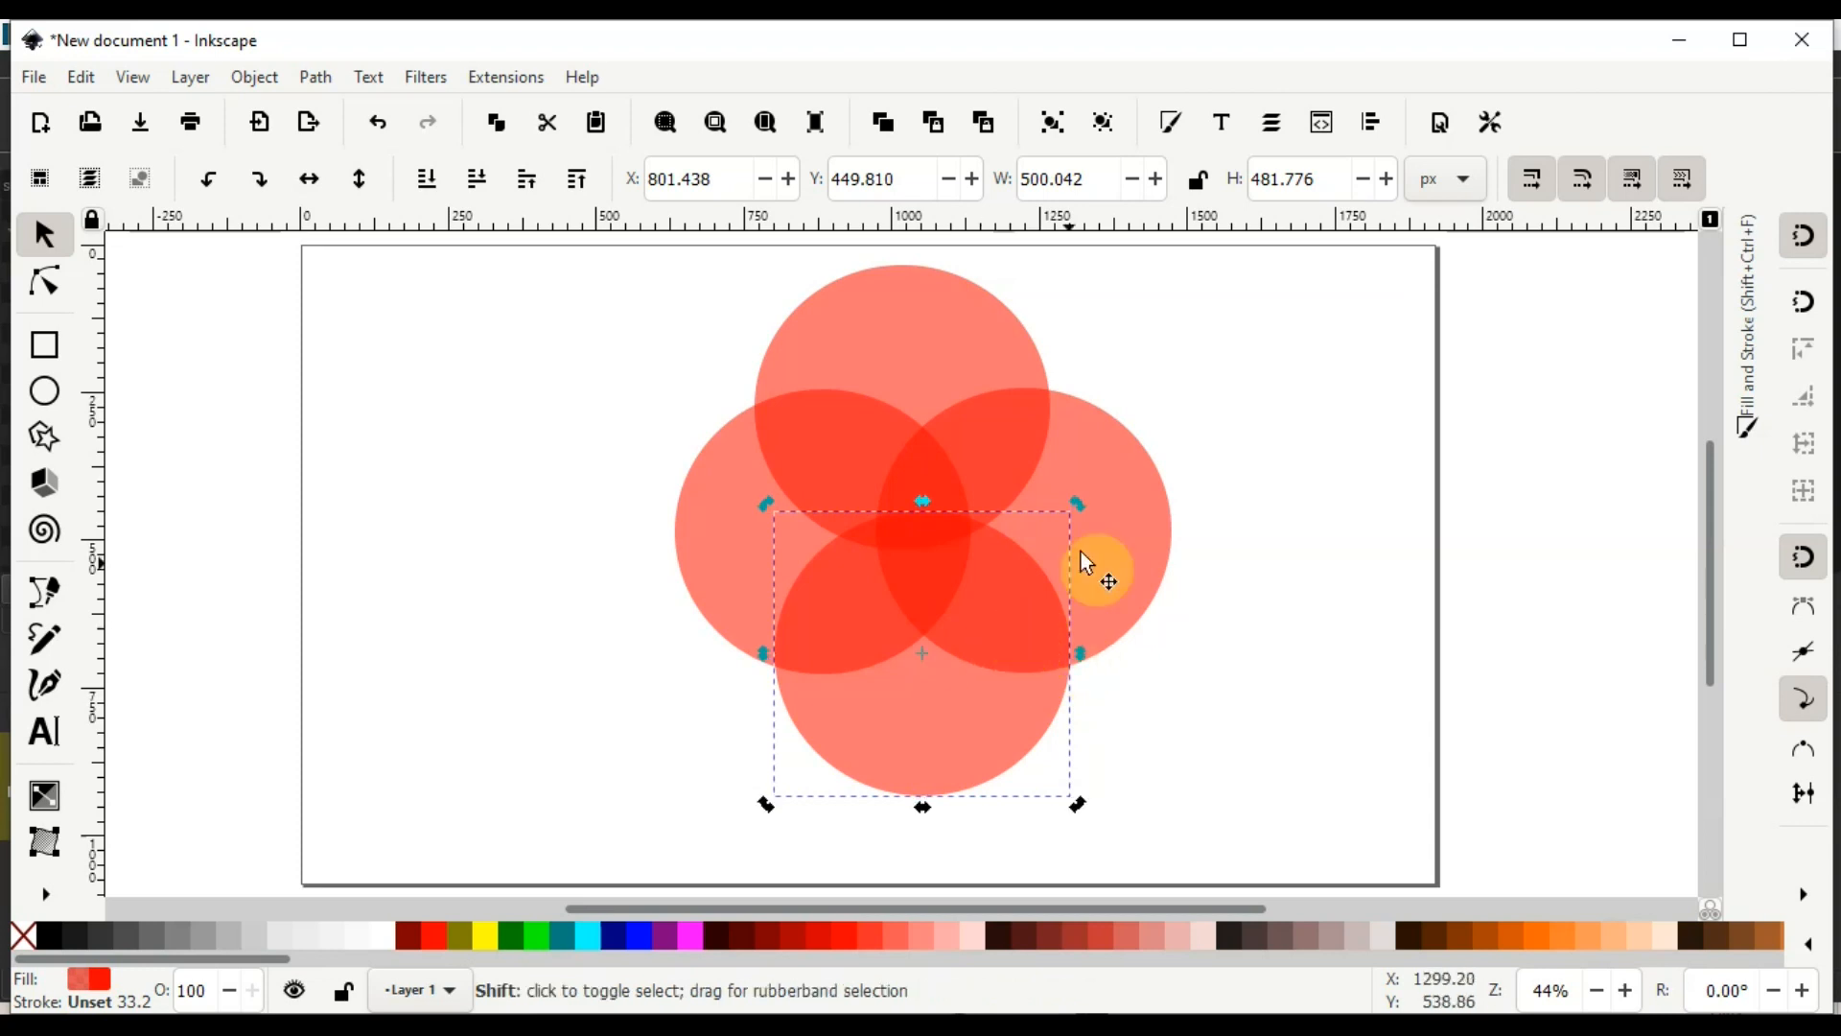
Apply the Intersection path operation to the bottom and right ellipses
left_click(1105, 525, "shift")
left_click(316, 76)
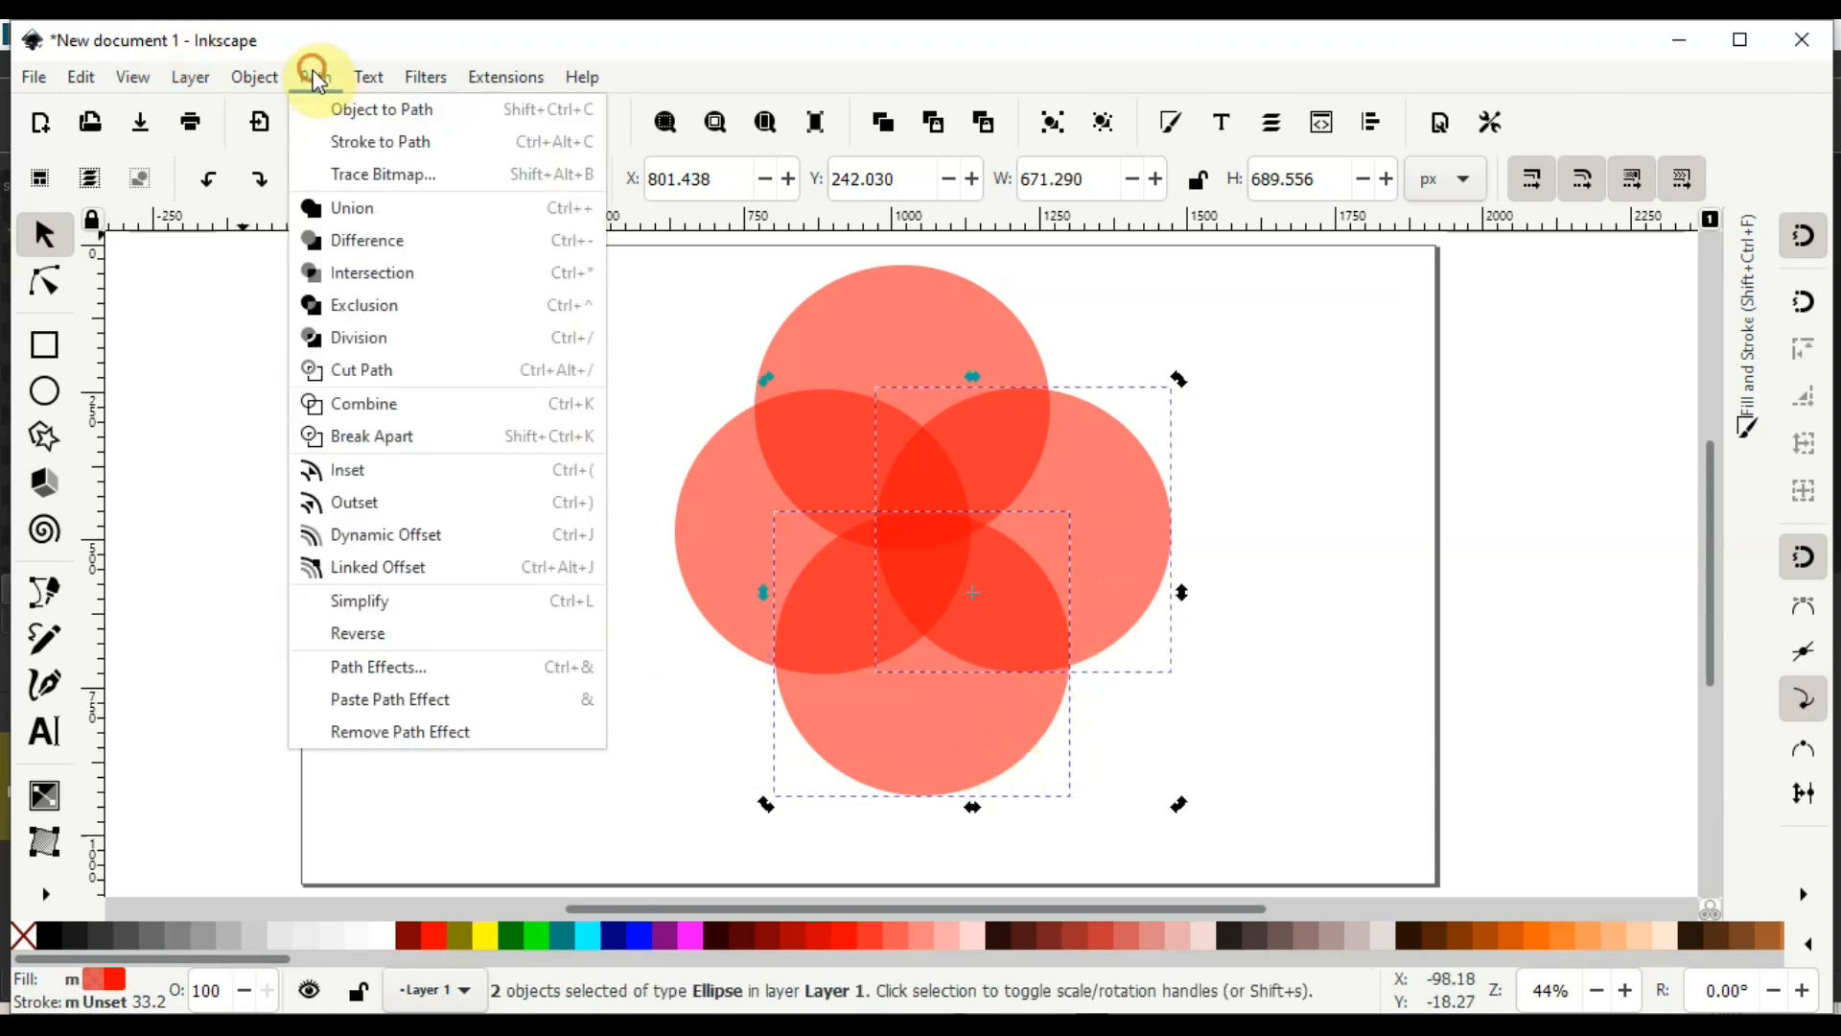
left_click(366, 272)
Subtract the top ellipse from the left ellipse with the Difference path operation
left_click(887, 364)
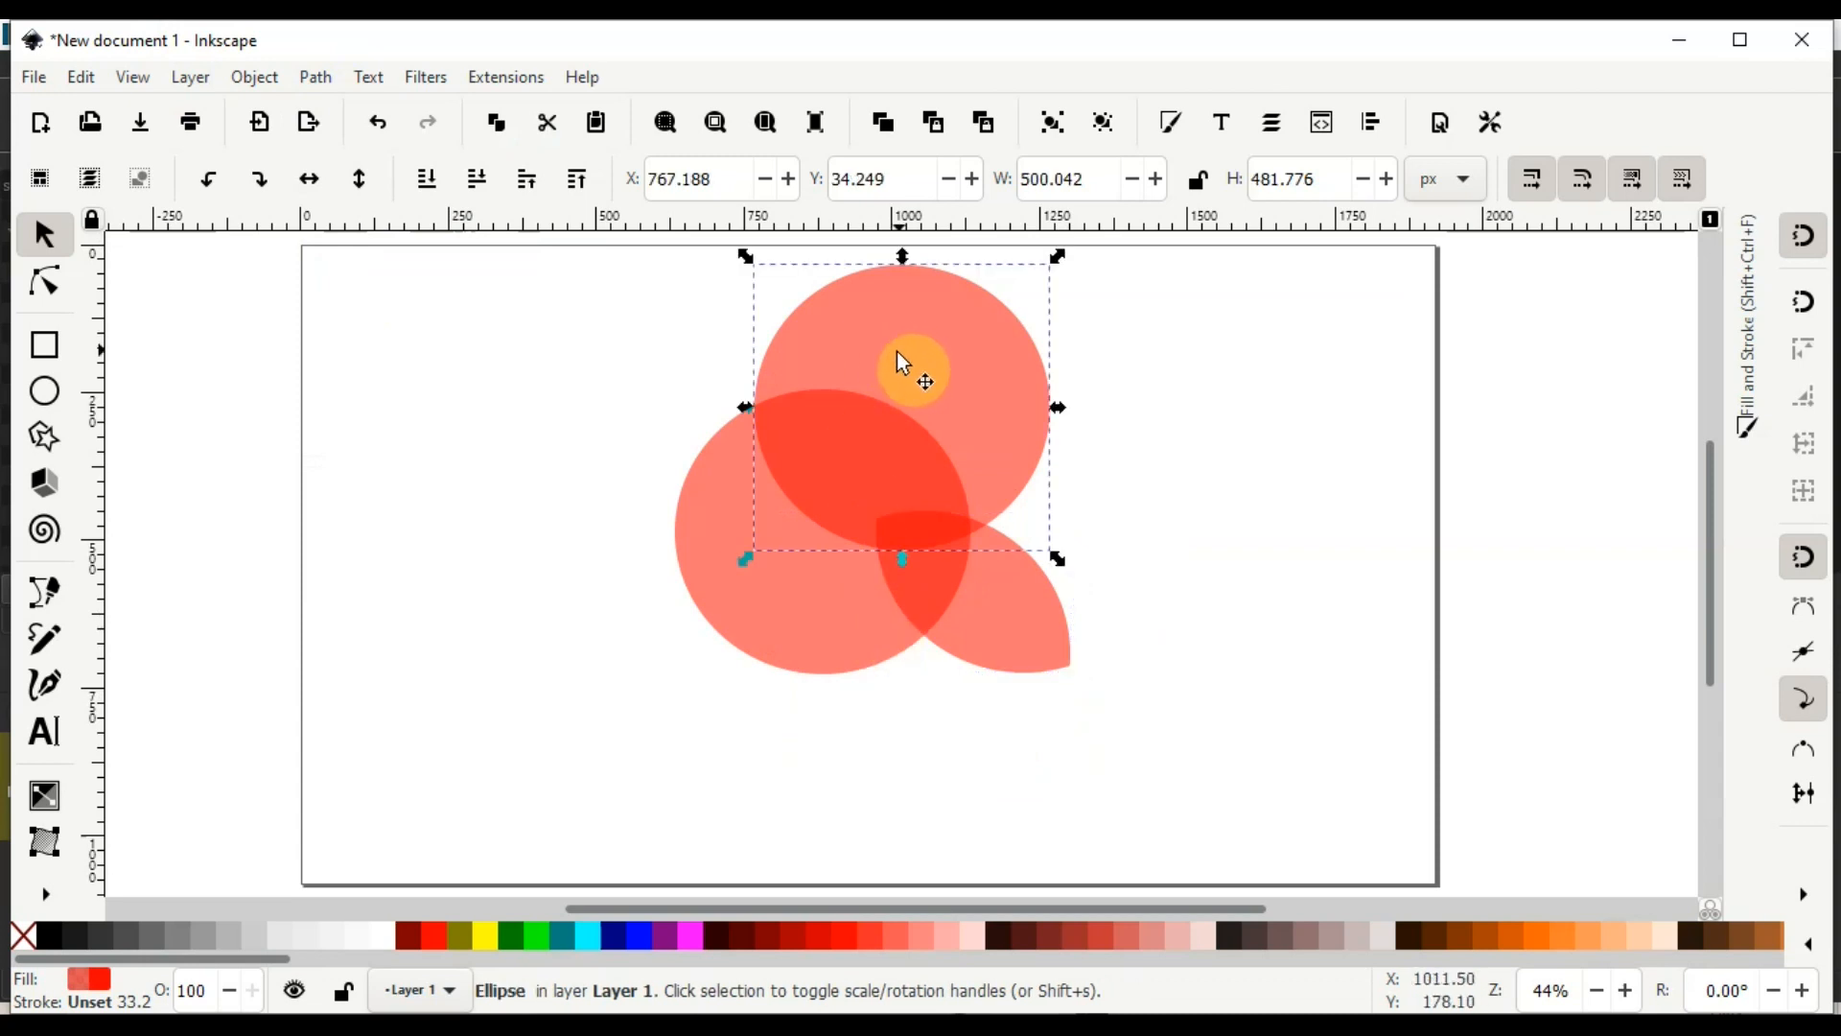
left_click(707, 617, "shift")
left_click(316, 77)
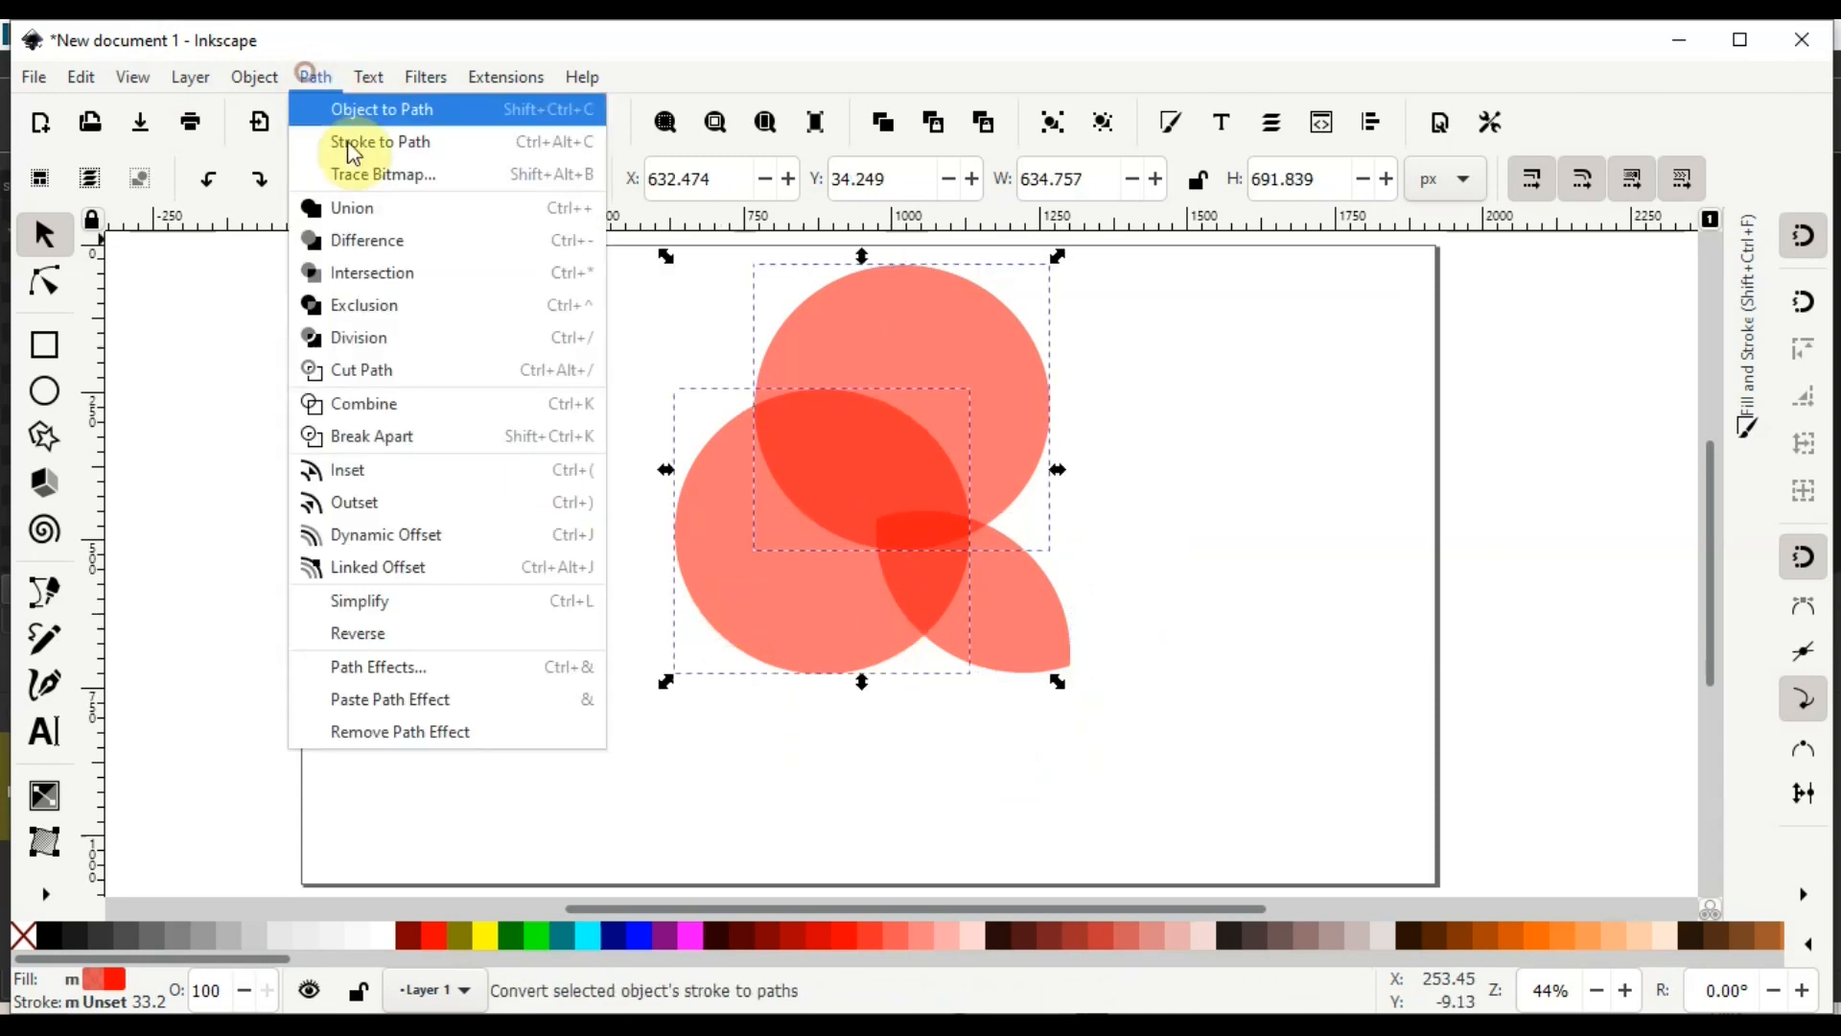
left_click(400, 242)
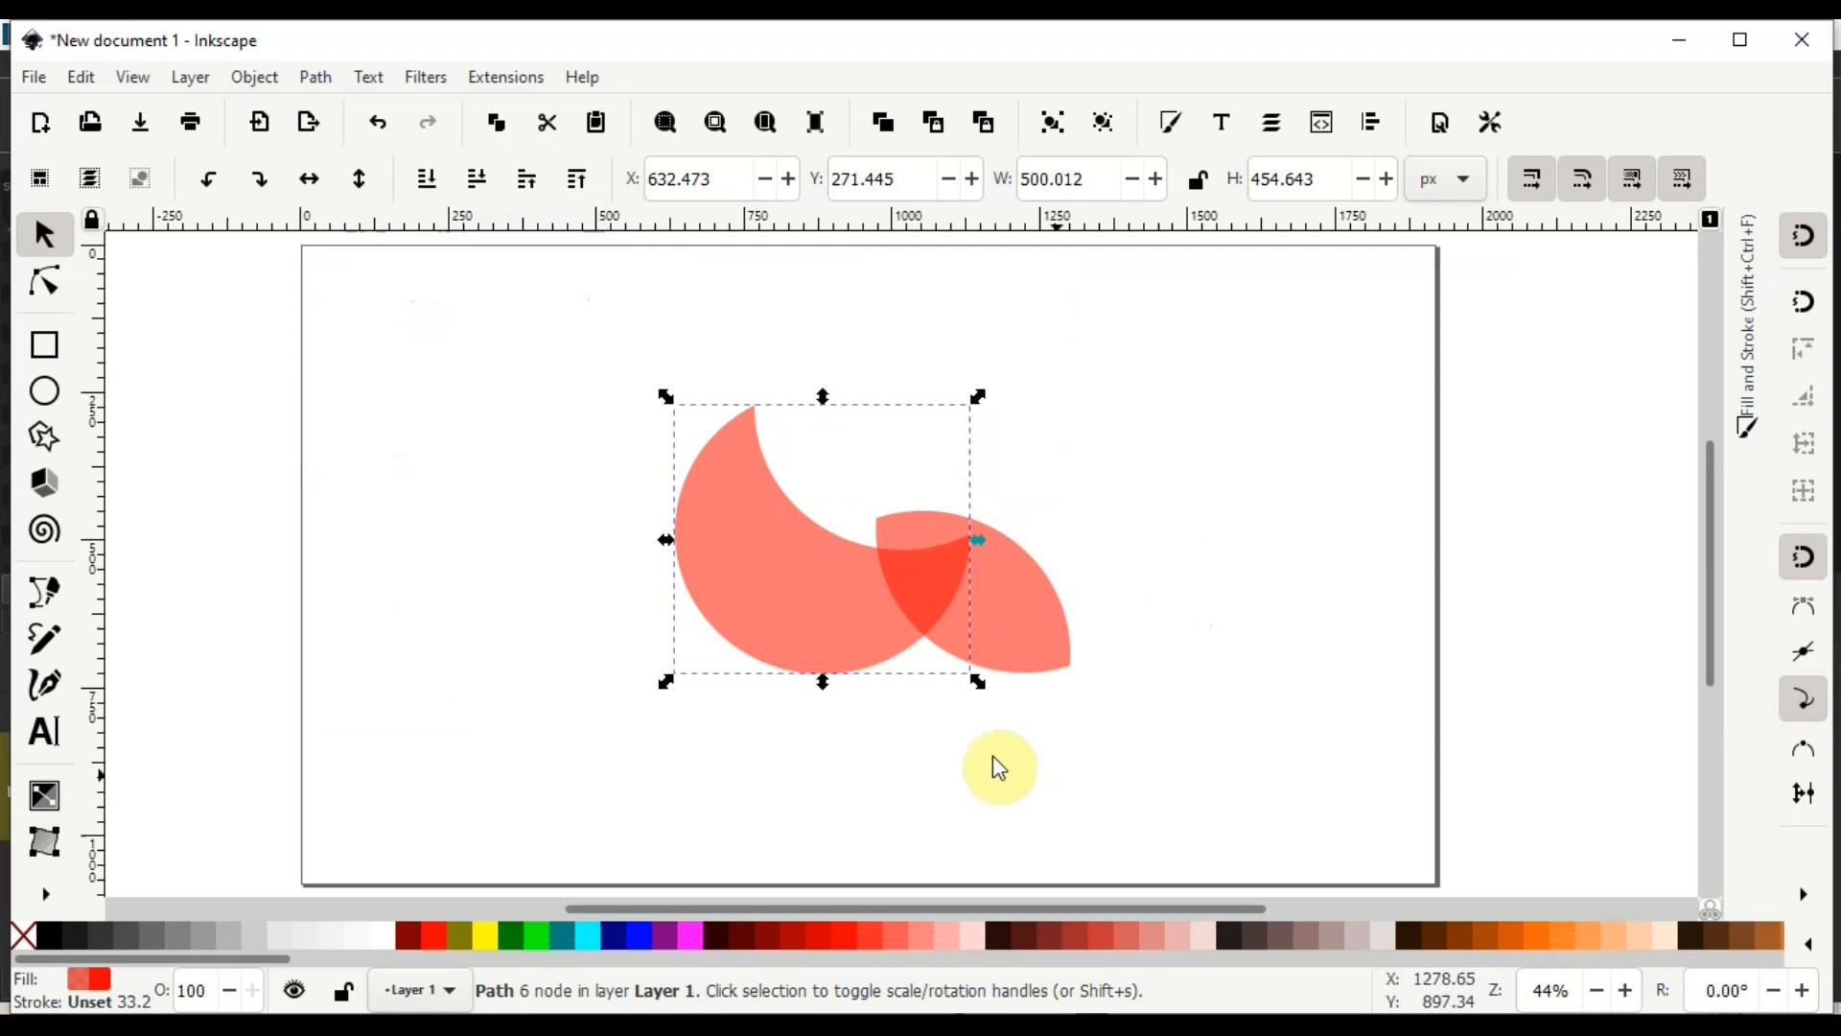
Delete the crescent and the leaf shape, and activate the Rectangle tool
key("Delete")
left_click(938, 564)
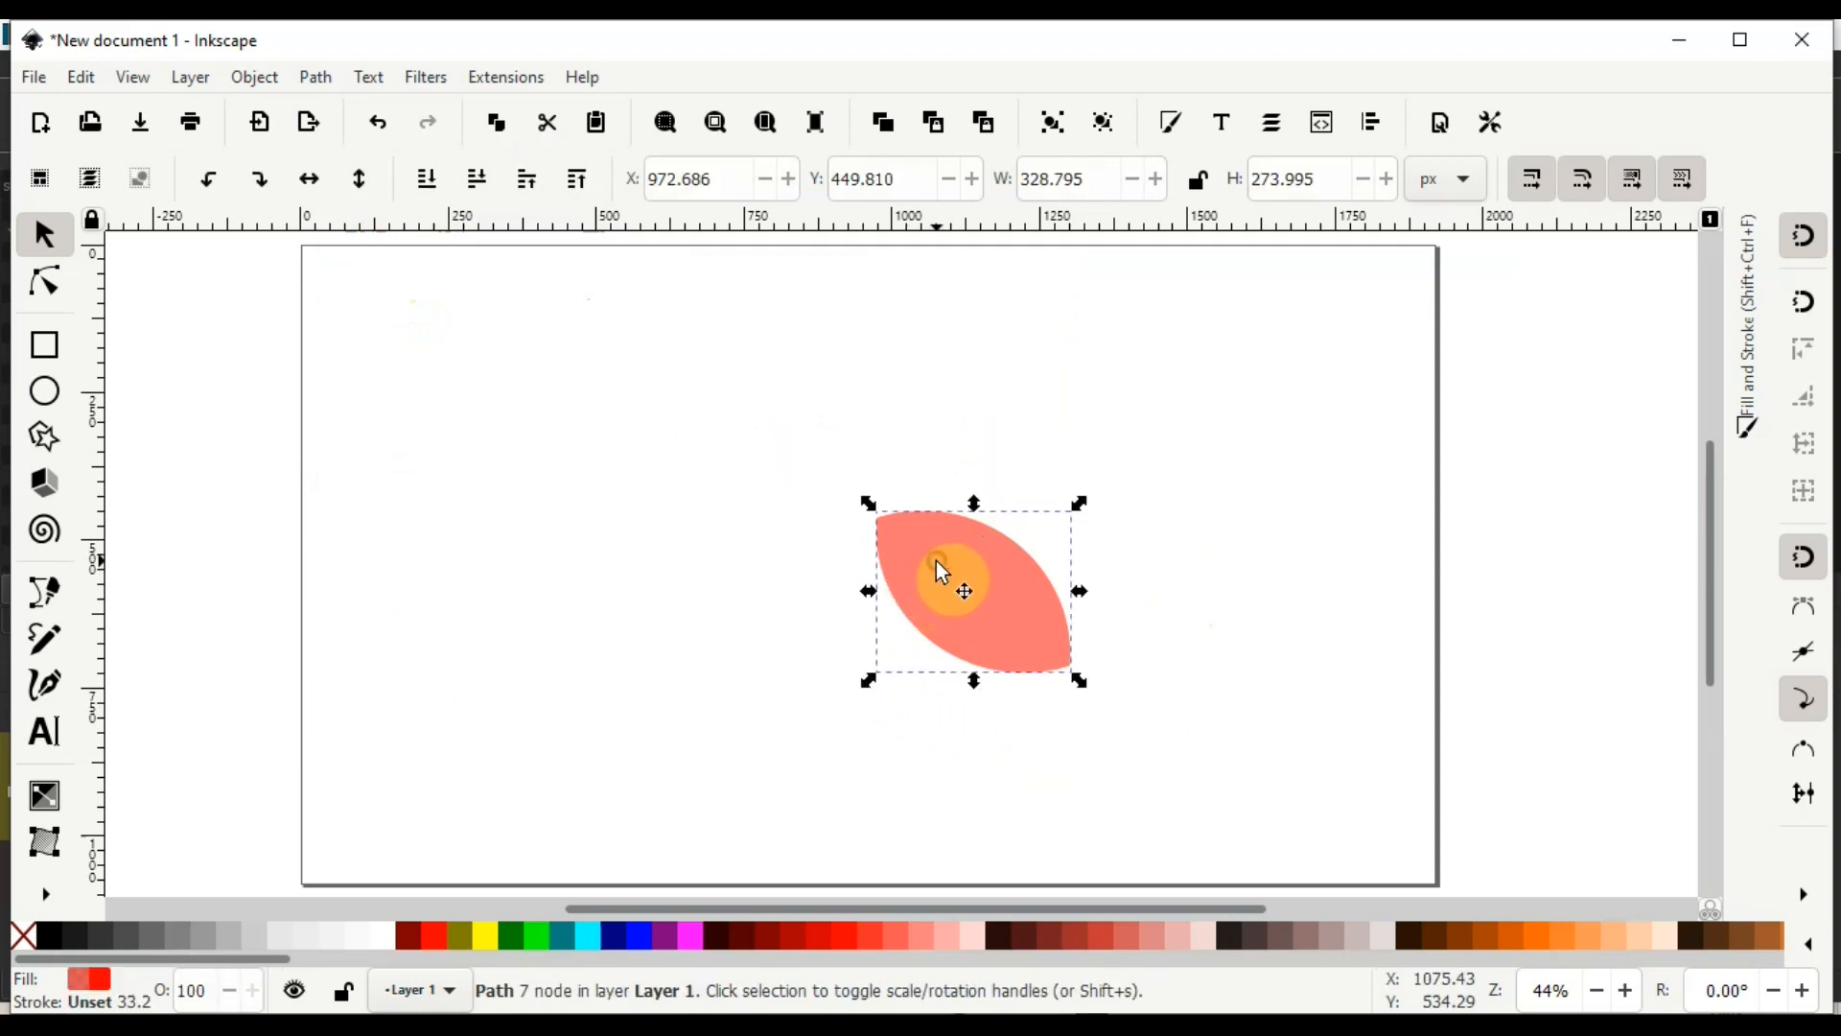
key("Delete")
left_click(67, 355)
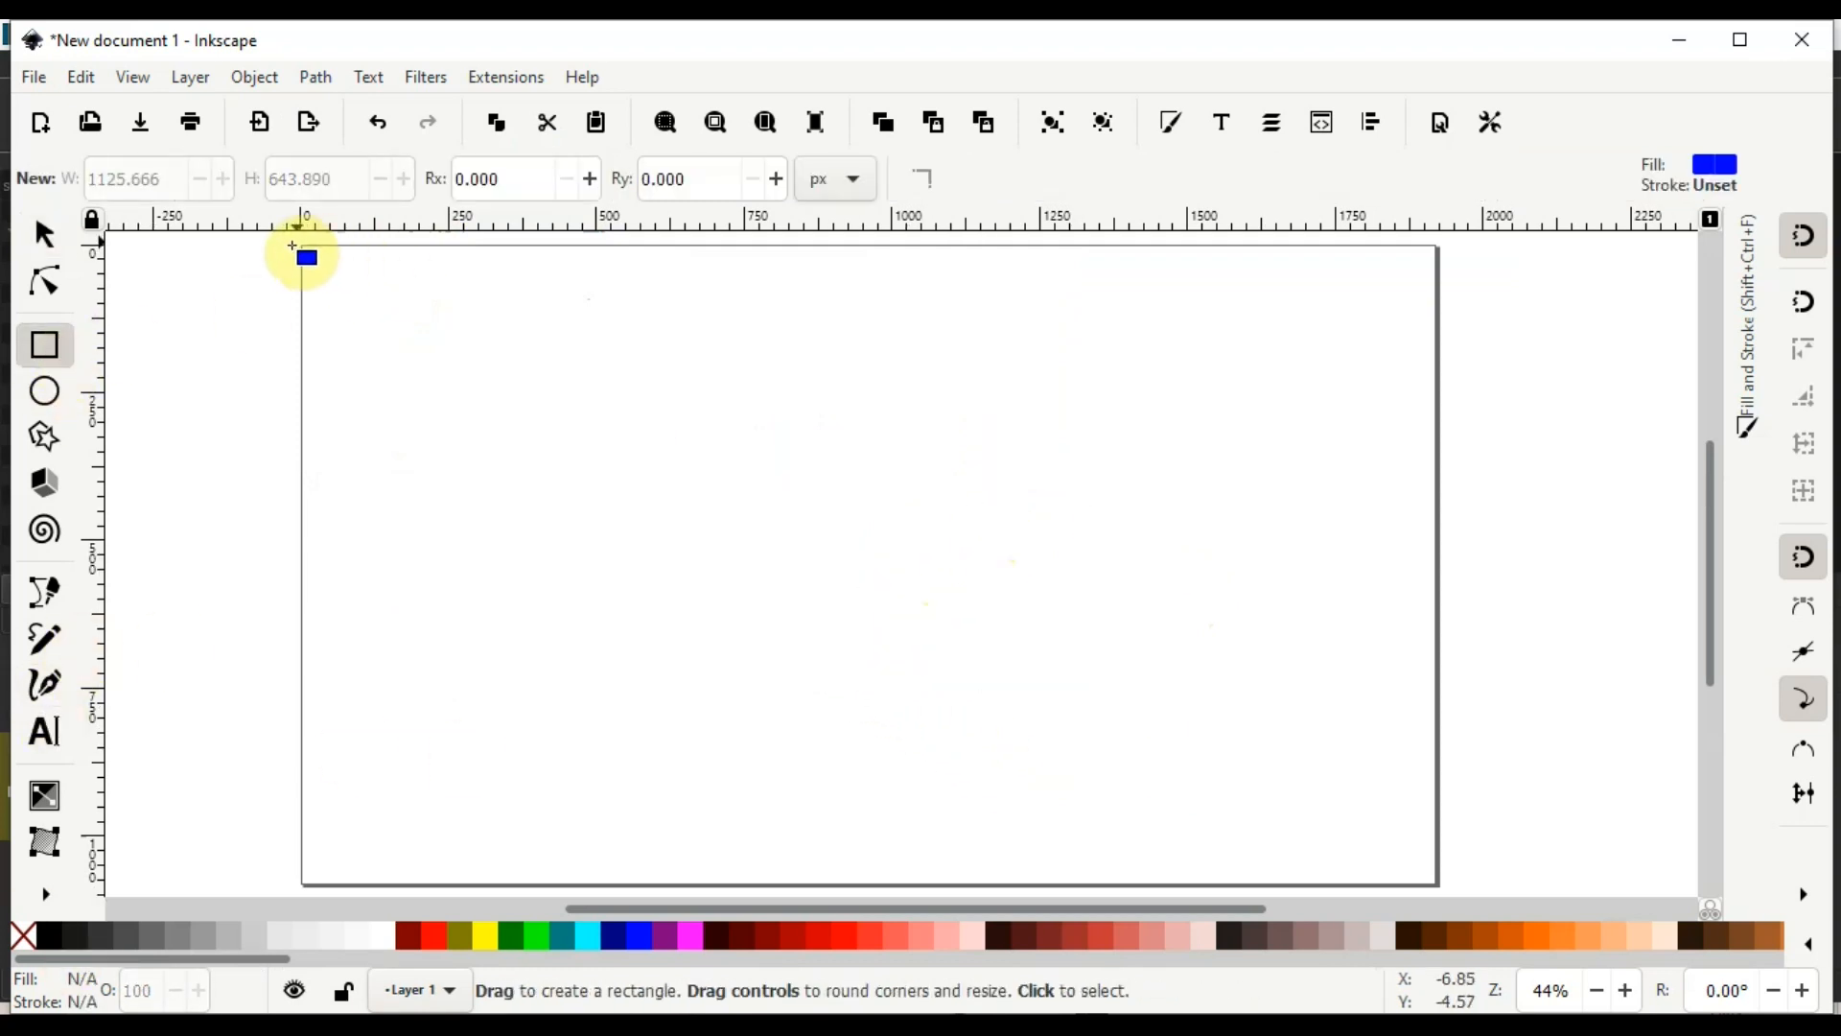
Draw a rectangle about 1964 × 1107 px covering the whole page and fill it with Lime (#00FF00)
left_click_drag(296, 247, 1453, 892)
left_click(535, 935)
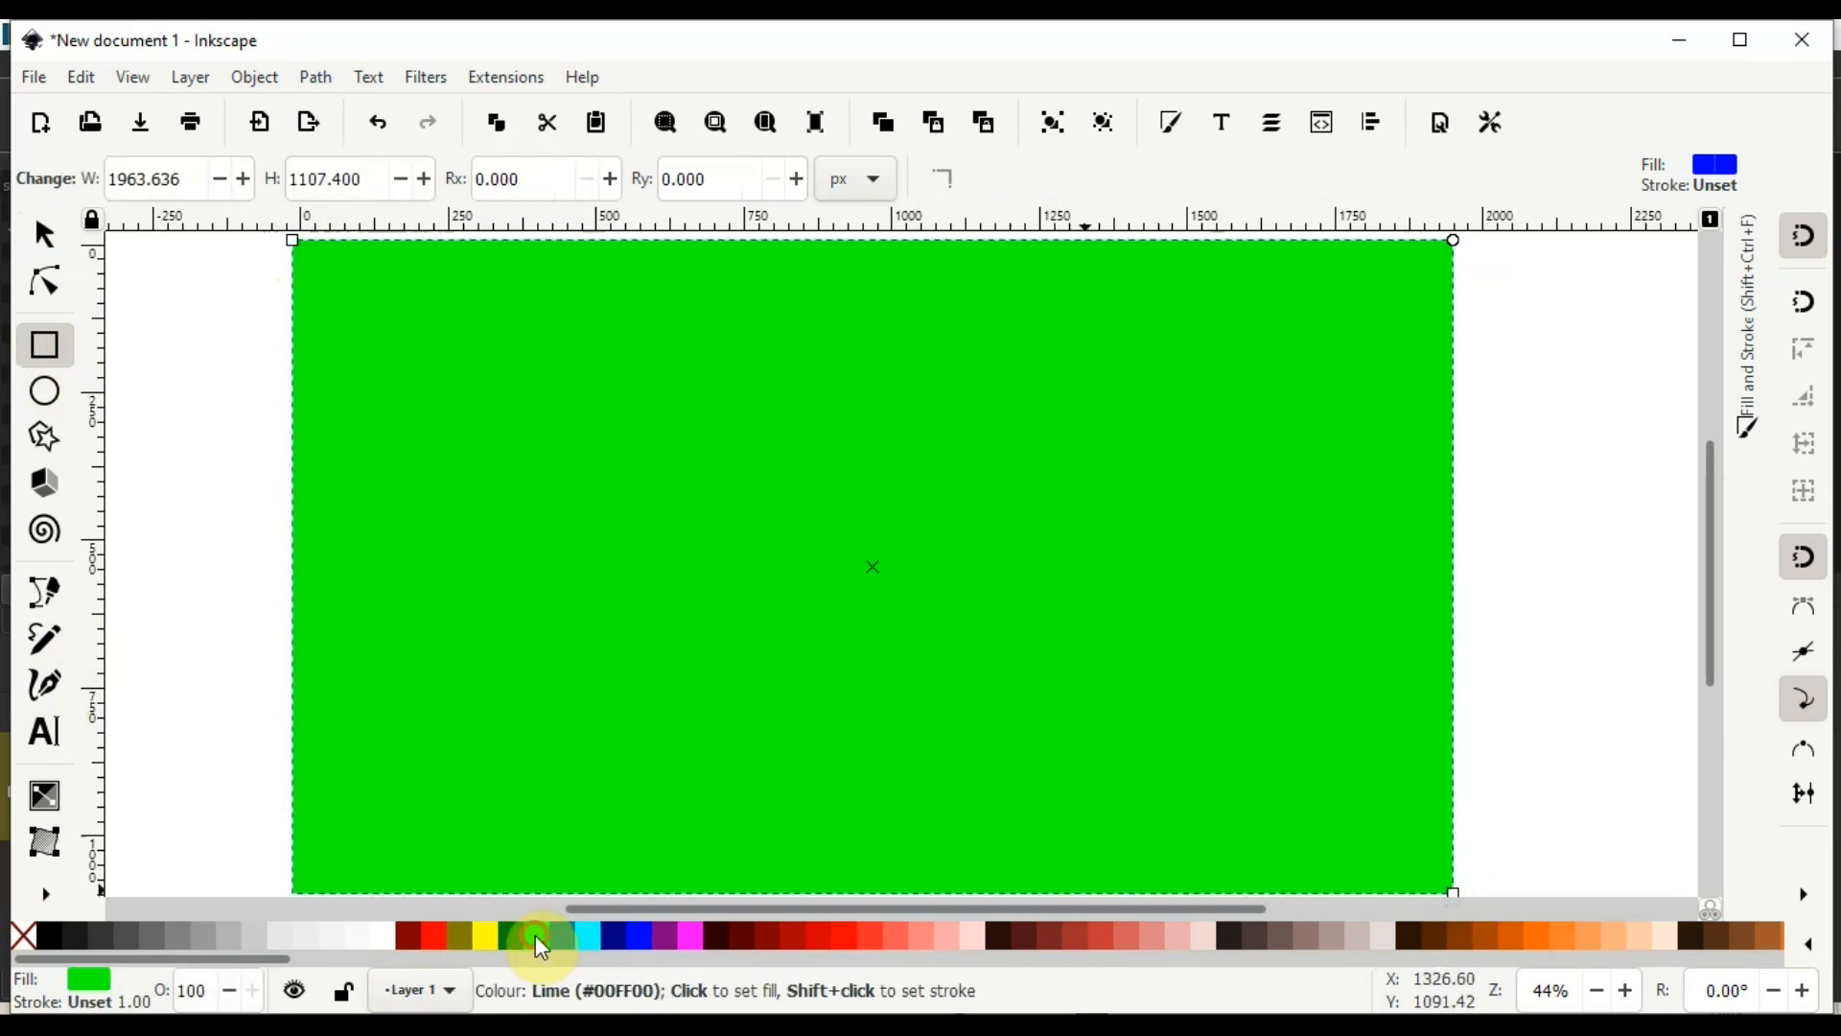
Draw a closed Bezier path with a low wavy top edge across the rectangle's lower part, extending past its sides and bottom
left_click(43, 591)
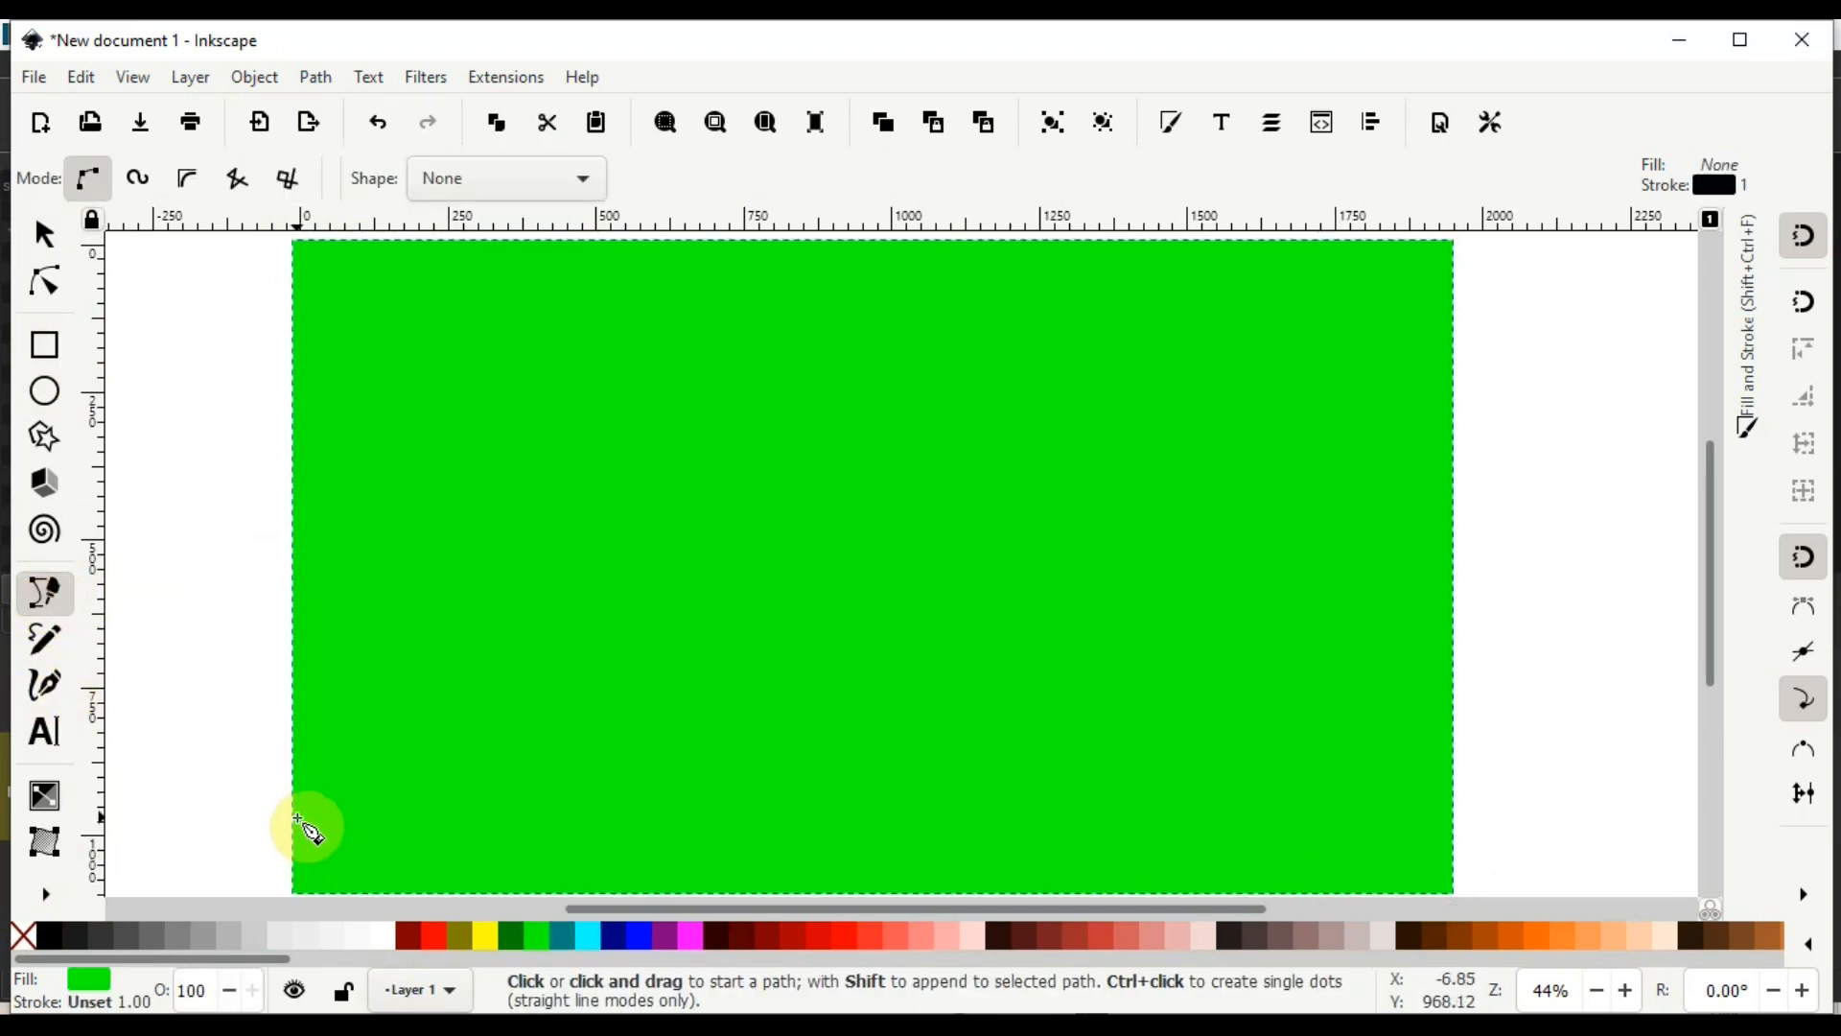
left_click(293, 804)
left_click_drag(339, 812, 383, 826)
left_click_drag(476, 819, 516, 815)
left_click_drag(564, 813, 718, 794)
left_click_drag(795, 817, 1060, 765)
left_click_drag(1118, 779, 1354, 795)
left_click_drag(1406, 780, 1453, 762)
scroll(1457, 763, "down", 1)
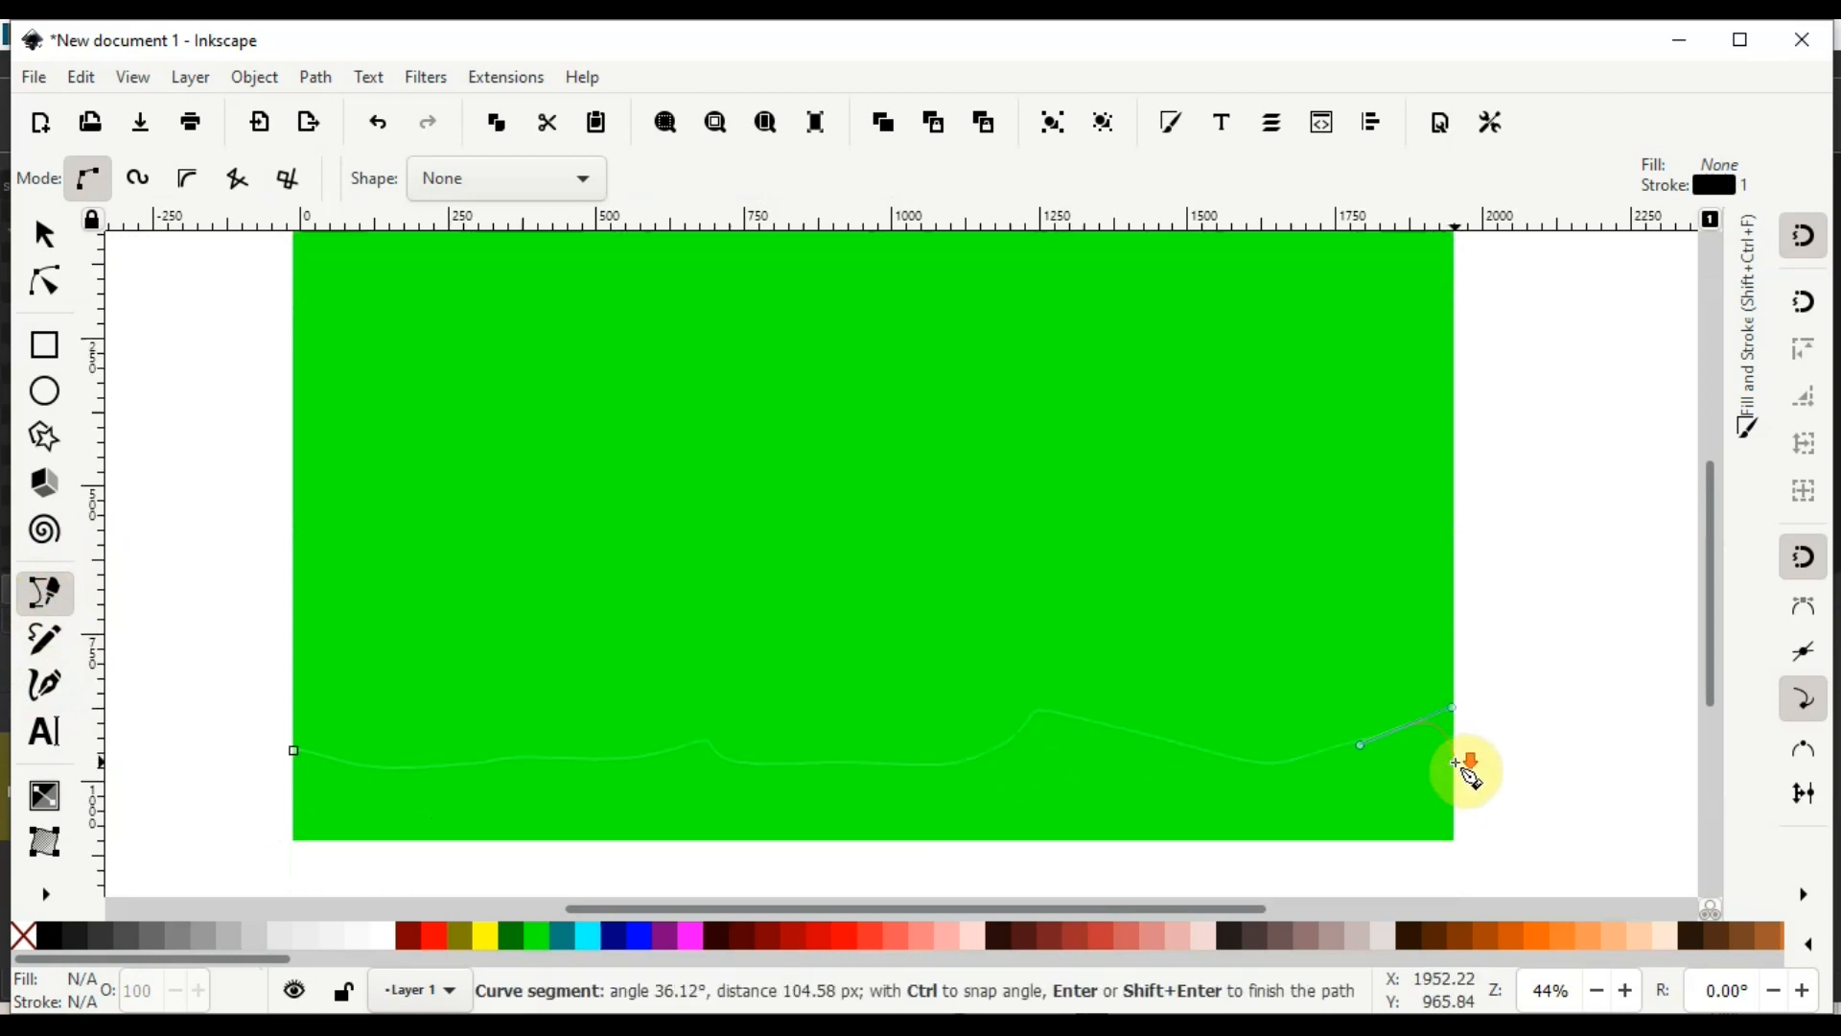
left_click(1523, 716)
left_click(1533, 868)
mouse_move(220, 842)
left_mouse_down()
mouse_move(226, 801)
mouse_move(228, 845)
left_mouse_up()
left_click(296, 752)
Duplicate the green rectangle, raise the copy to the top and intersect it with the low wavy path
left_click(45, 236)
left_click(1310, 566)
key("Home")
left_click(1519, 722, "shift")
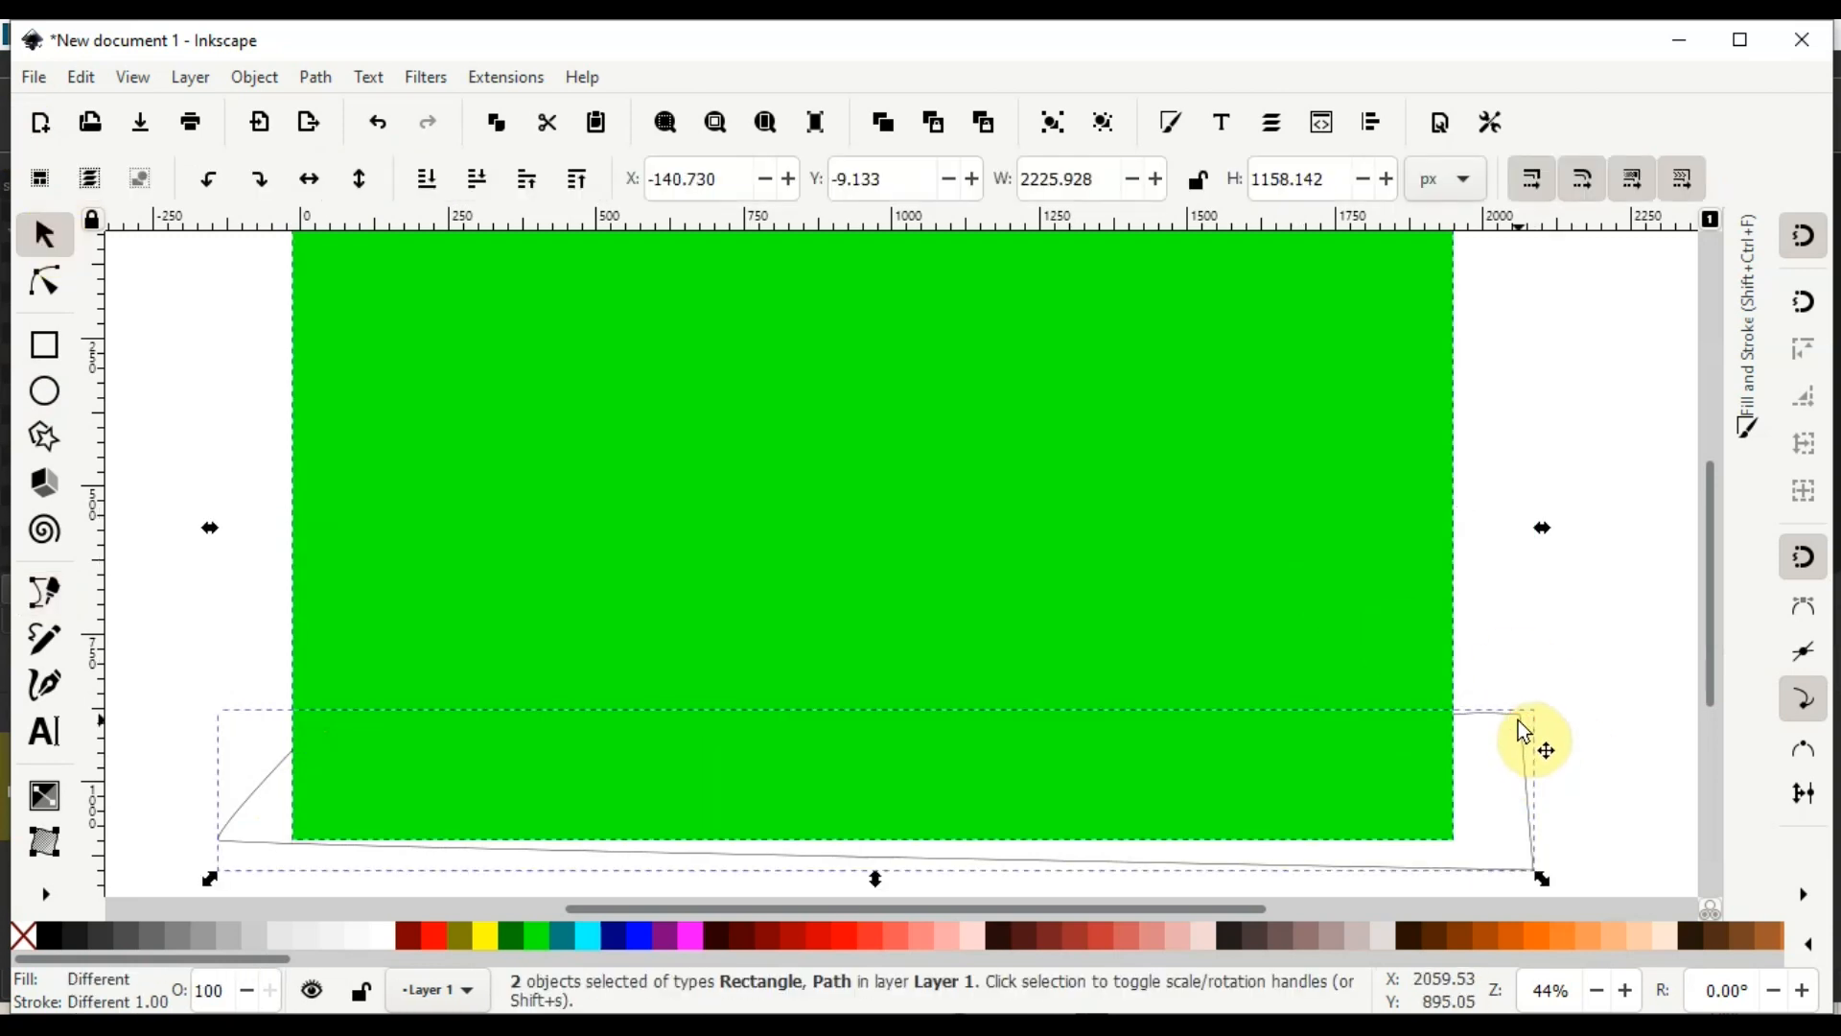
left_click(315, 76)
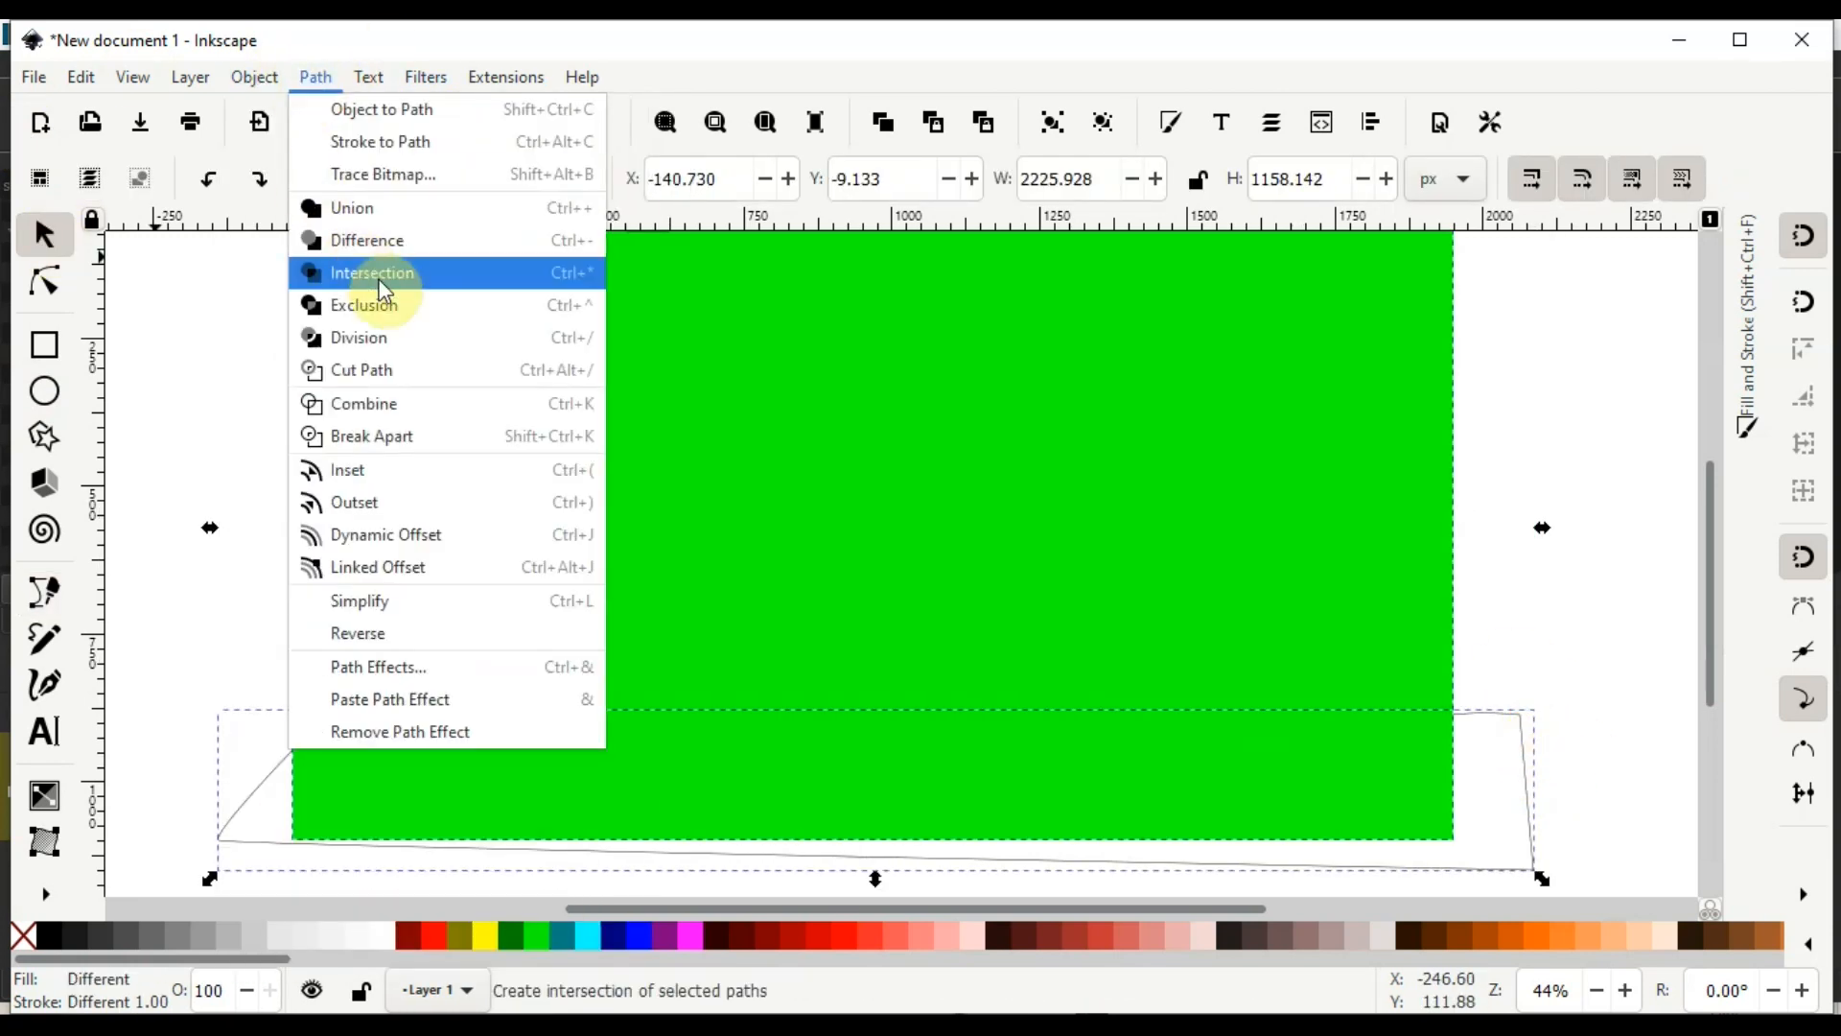
left_click(394, 271)
Remove the low terrain shape's stroke and give it a flat, semi-transparent darker green fill
left_click(21, 935, "shift")
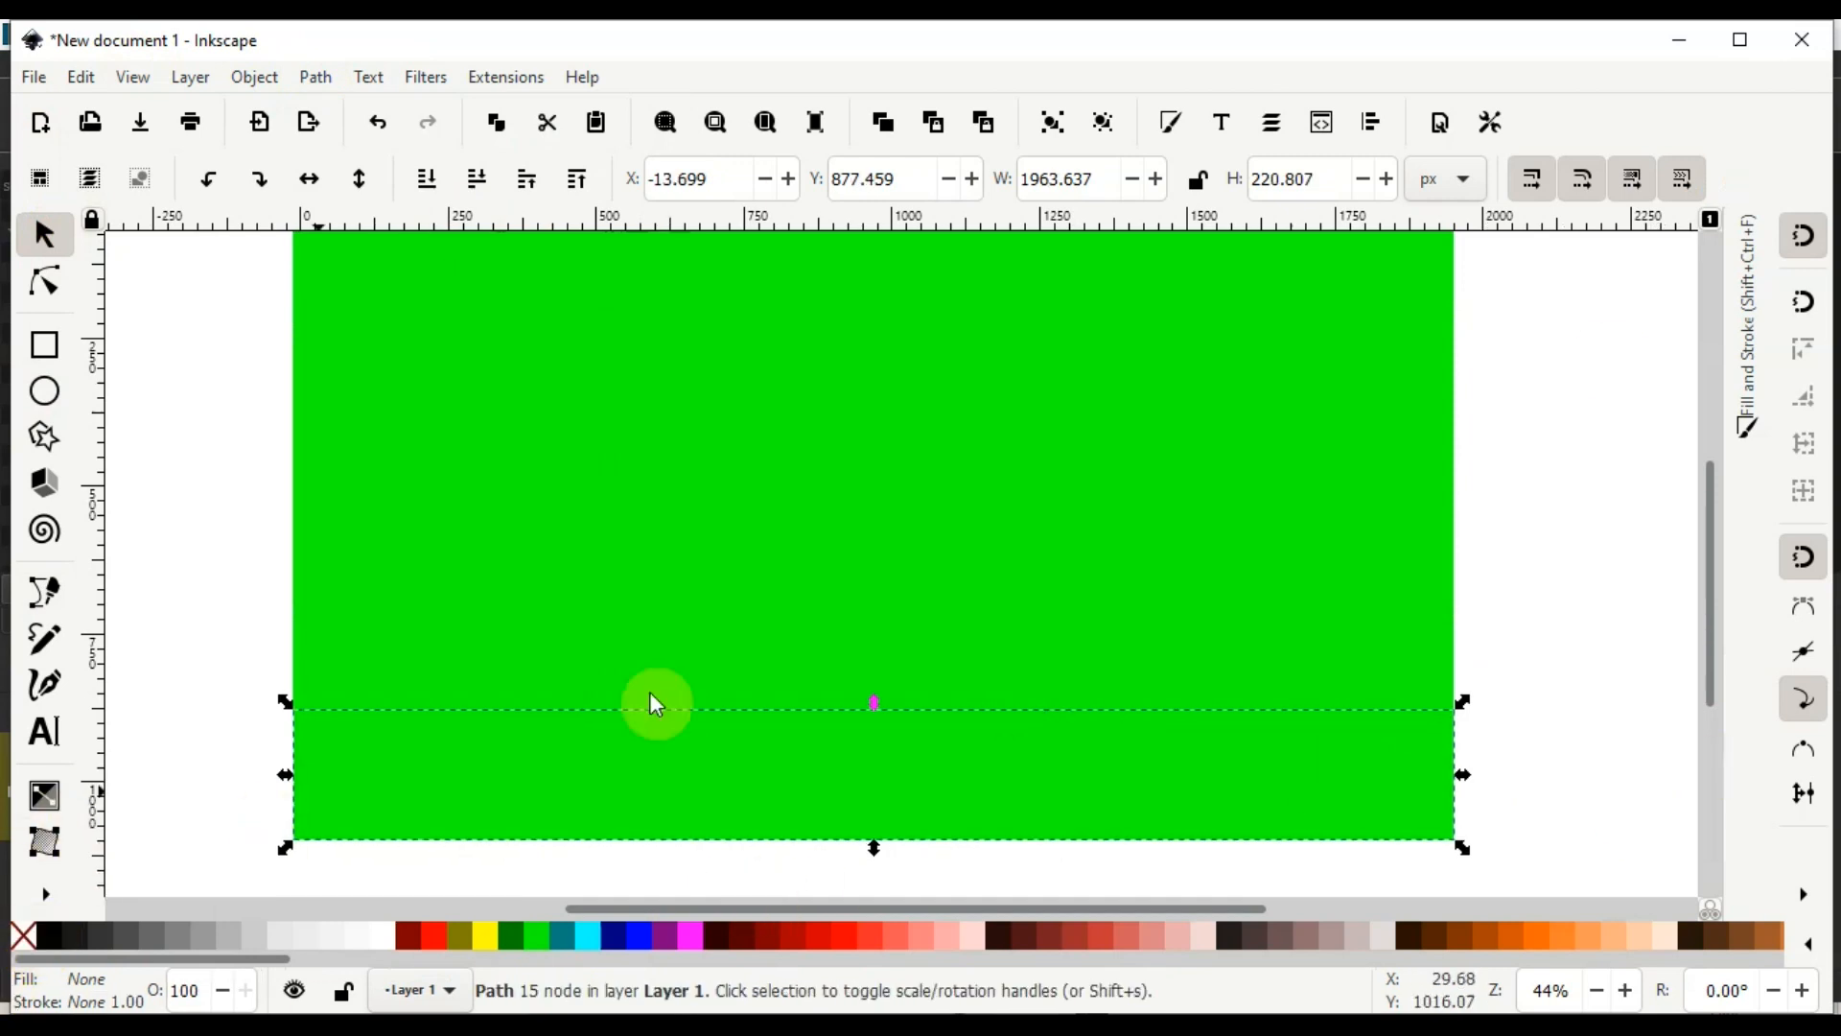
left_click(1760, 305)
left_click(1341, 343)
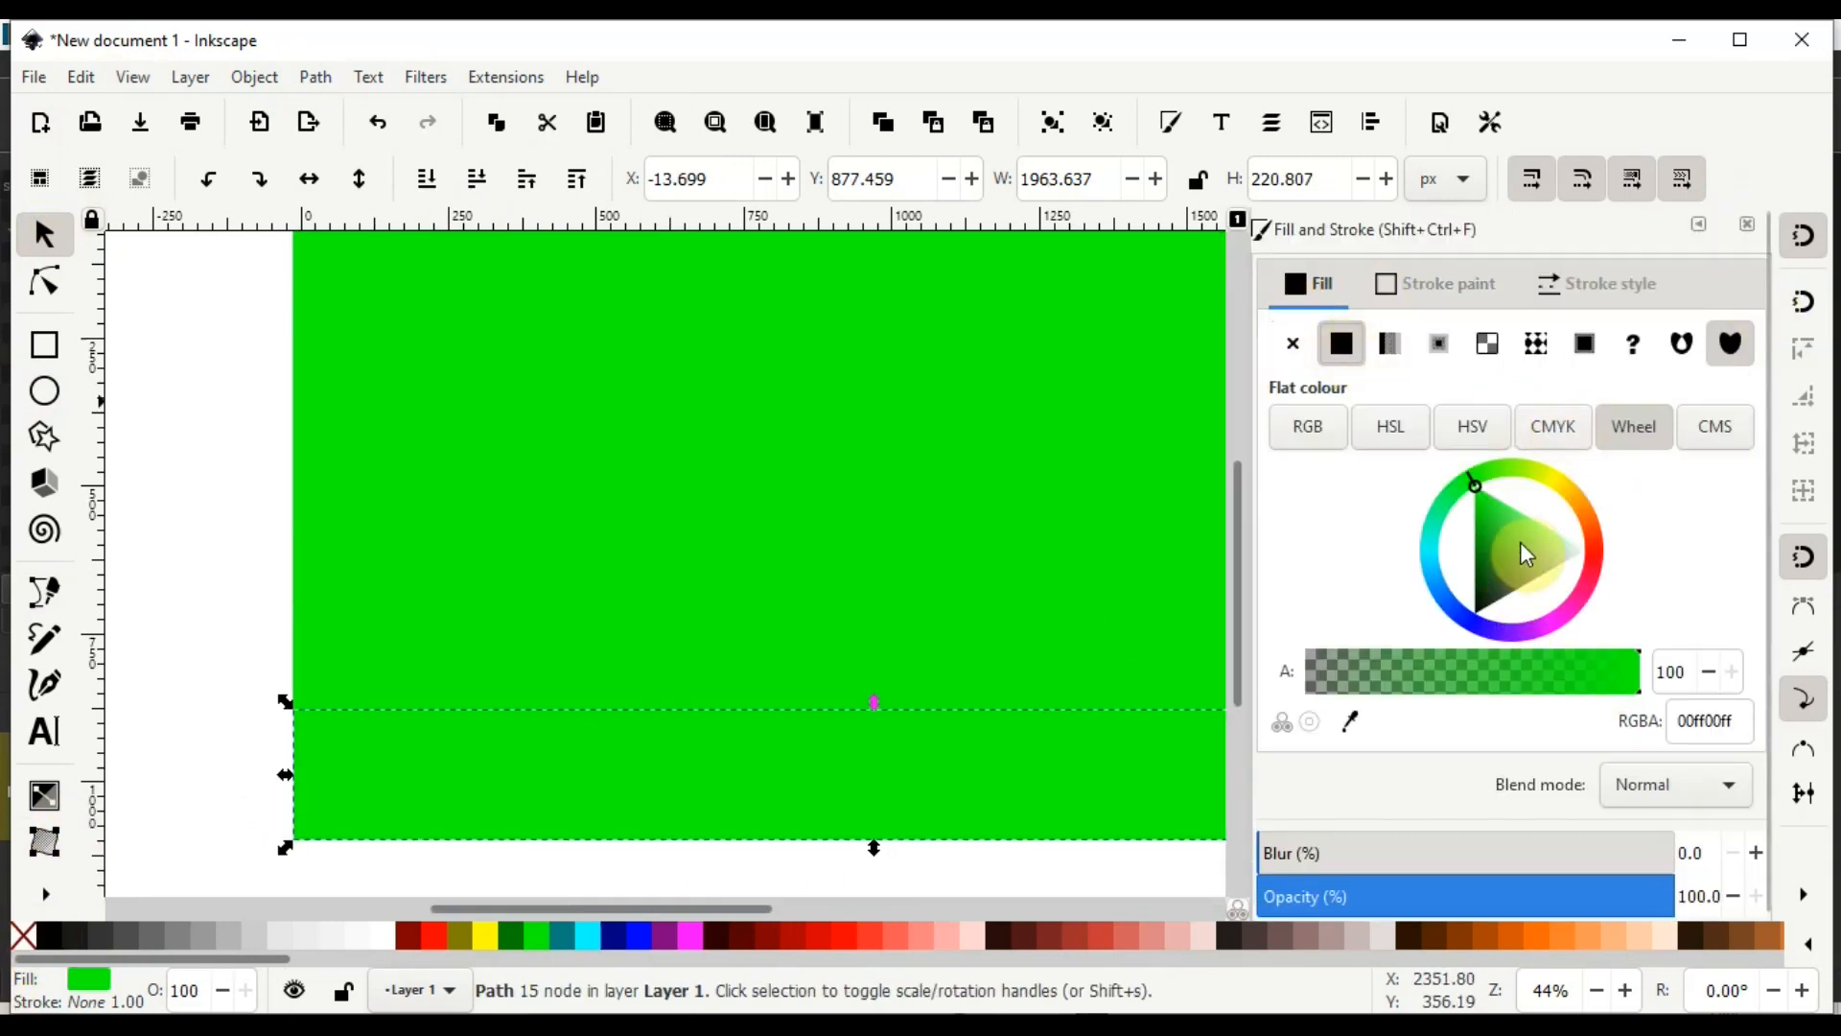
left_click_drag(1533, 674, 1399, 678)
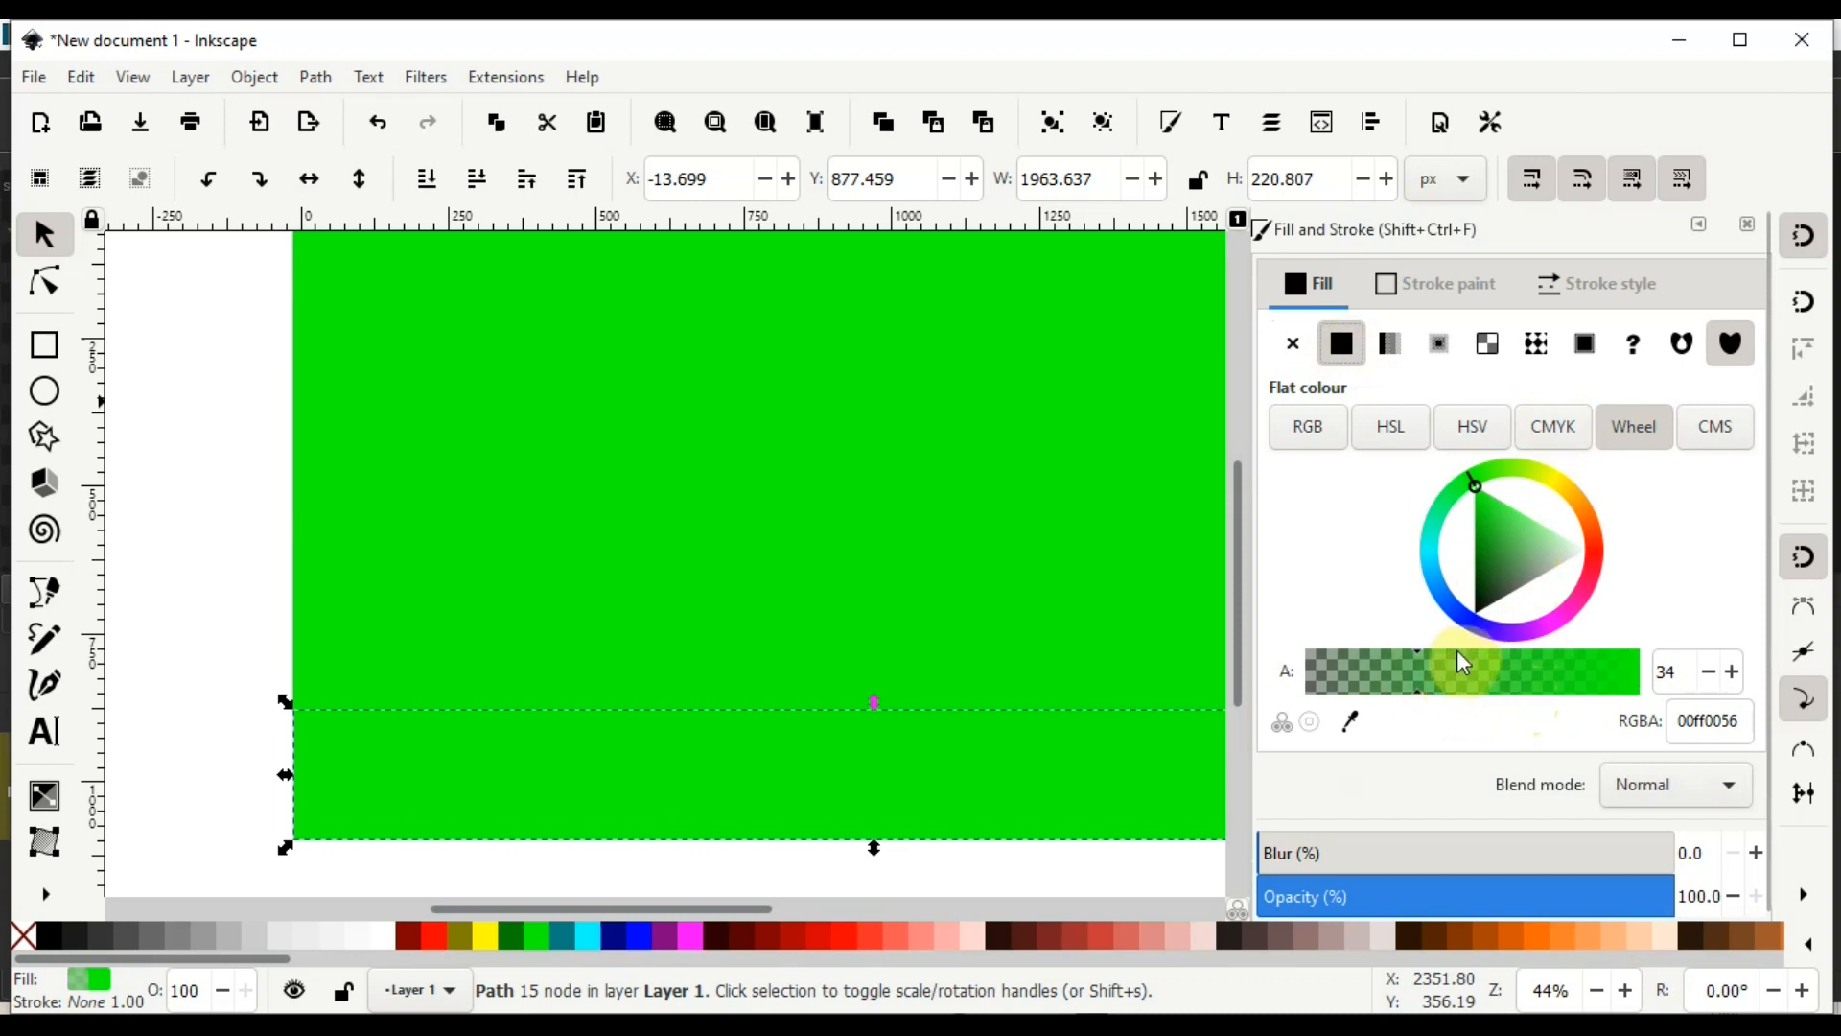
mouse_move(1498, 515)
left_mouse_down()
mouse_move(1471, 545)
mouse_move(1499, 539)
left_mouse_up()
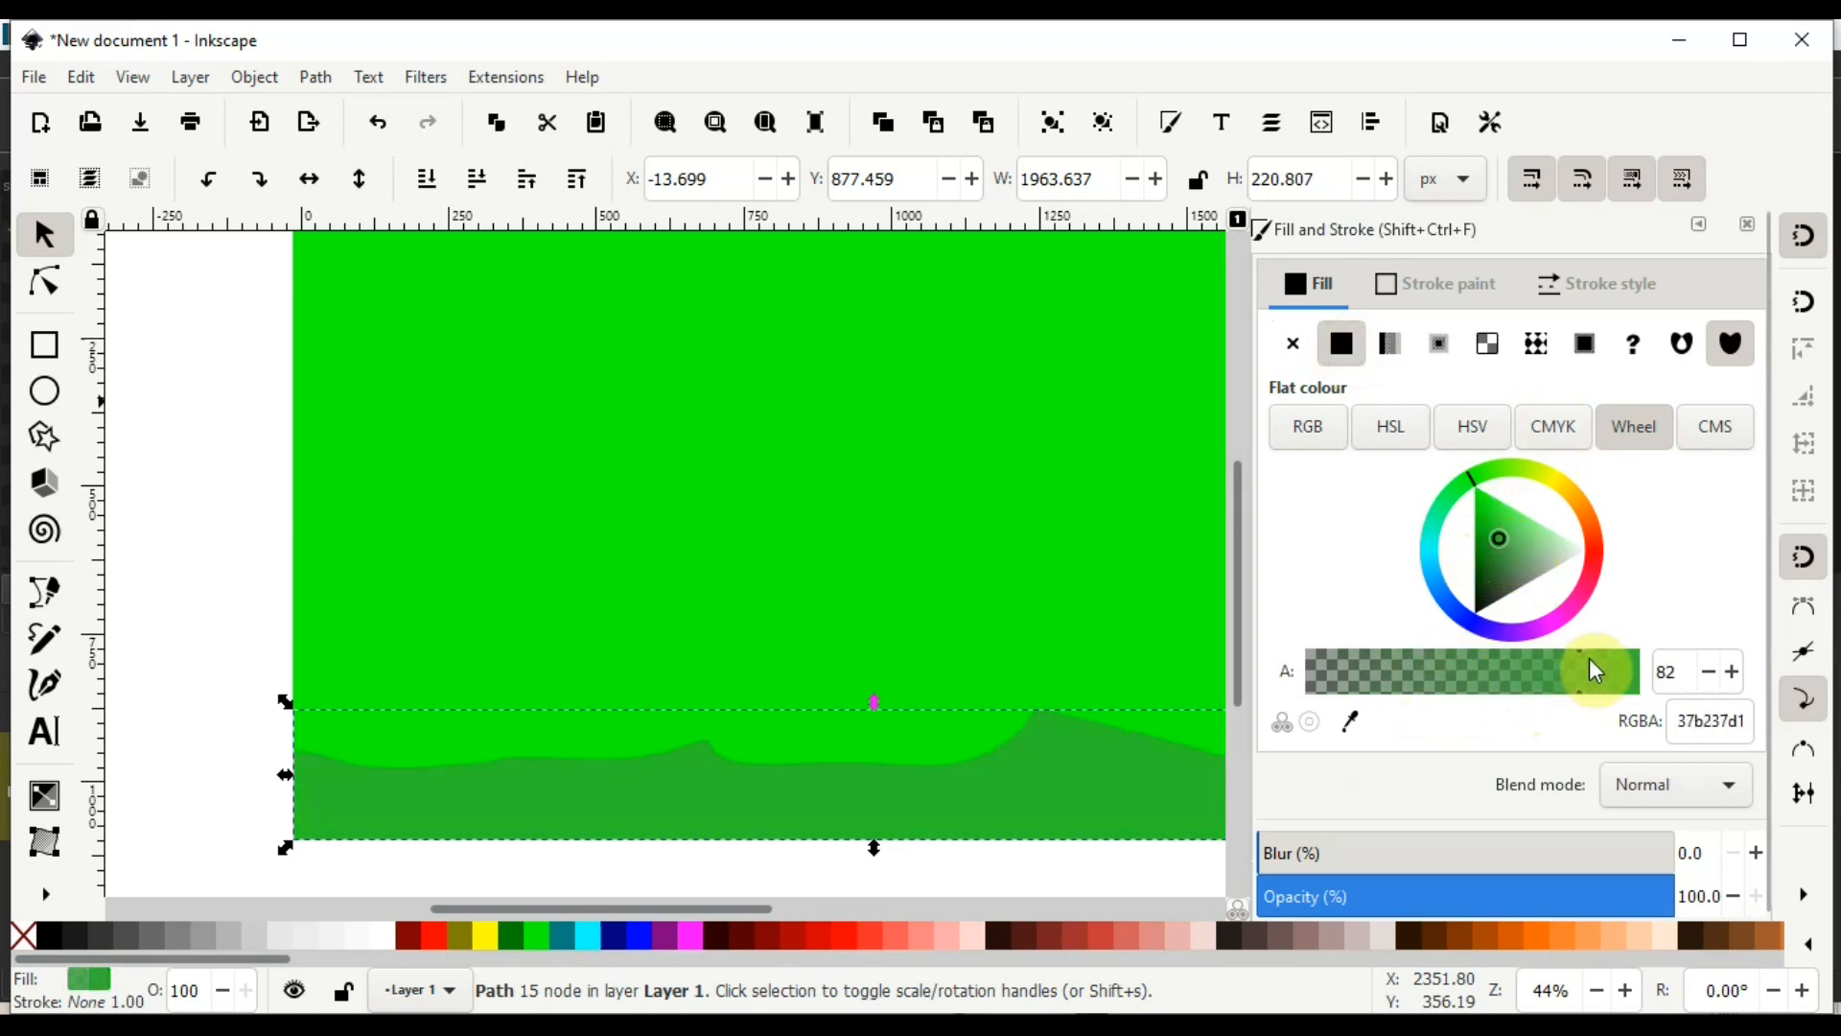
left_click(1700, 235)
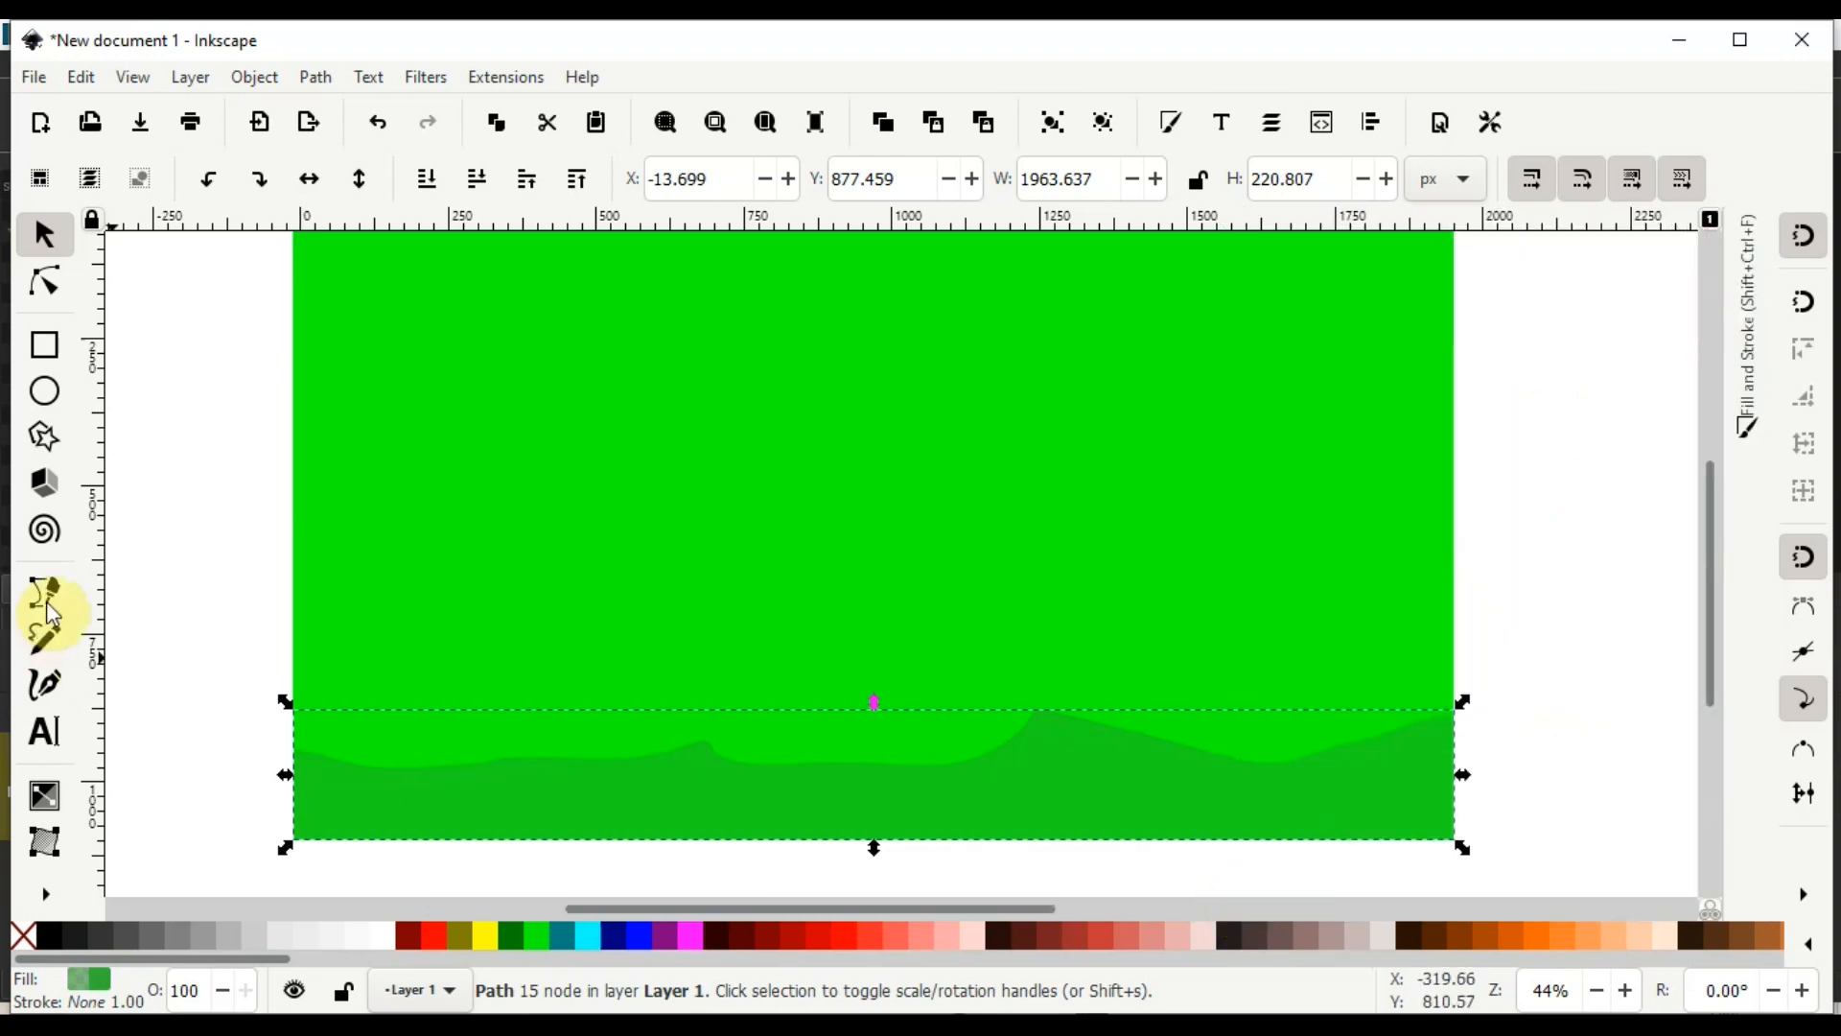
Draw a second closed Bezier path with taller hills above the terrain, extending past the rectangle's sides and bottom
left_click(44, 593)
left_click_drag(296, 711, 391, 625)
left_click_drag(576, 698, 616, 676)
left_click_drag(666, 634, 700, 585)
left_click_drag(745, 559, 867, 542)
left_click_drag(920, 580, 1122, 602)
left_click_drag(1168, 576, 1234, 510)
left_click_drag(1256, 495, 1277, 479)
left_click_drag(1306, 511, 1318, 548)
left_click_drag(1342, 607, 1449, 535)
left_click(1534, 492)
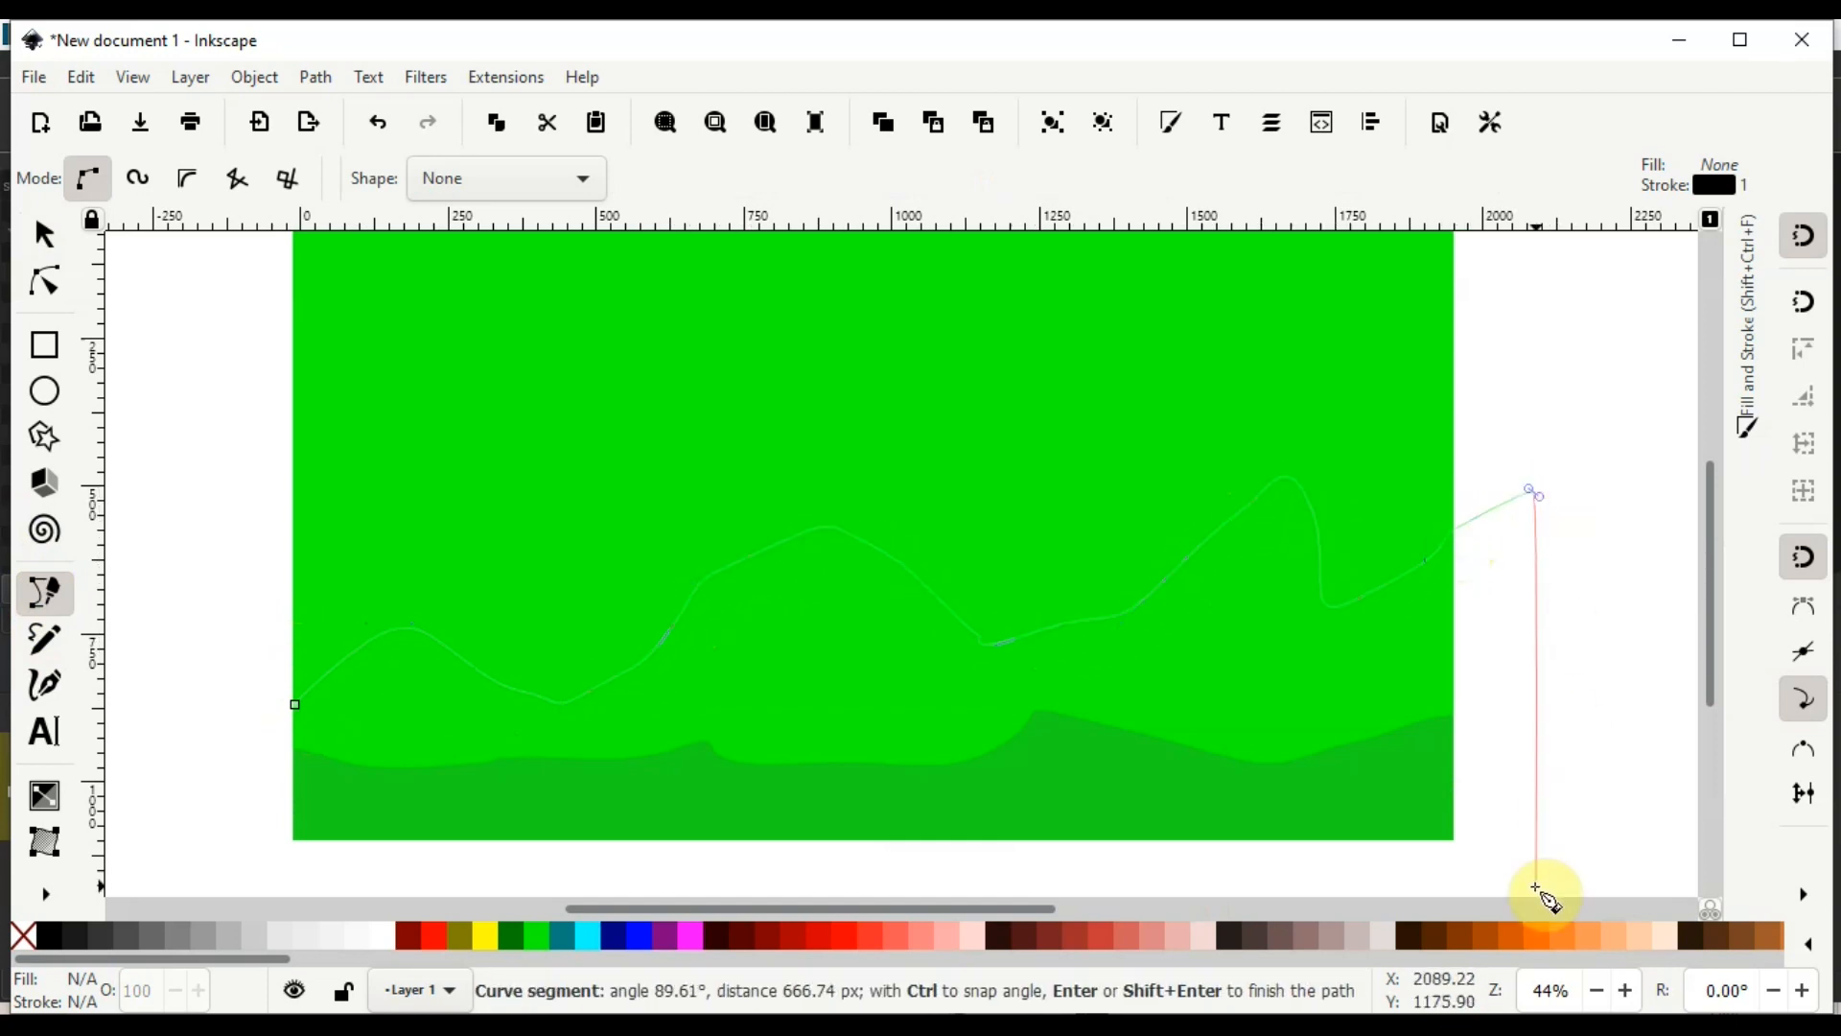
left_click(1531, 869)
left_click_drag(226, 870, 213, 857)
left_click(180, 723)
left_click(294, 708)
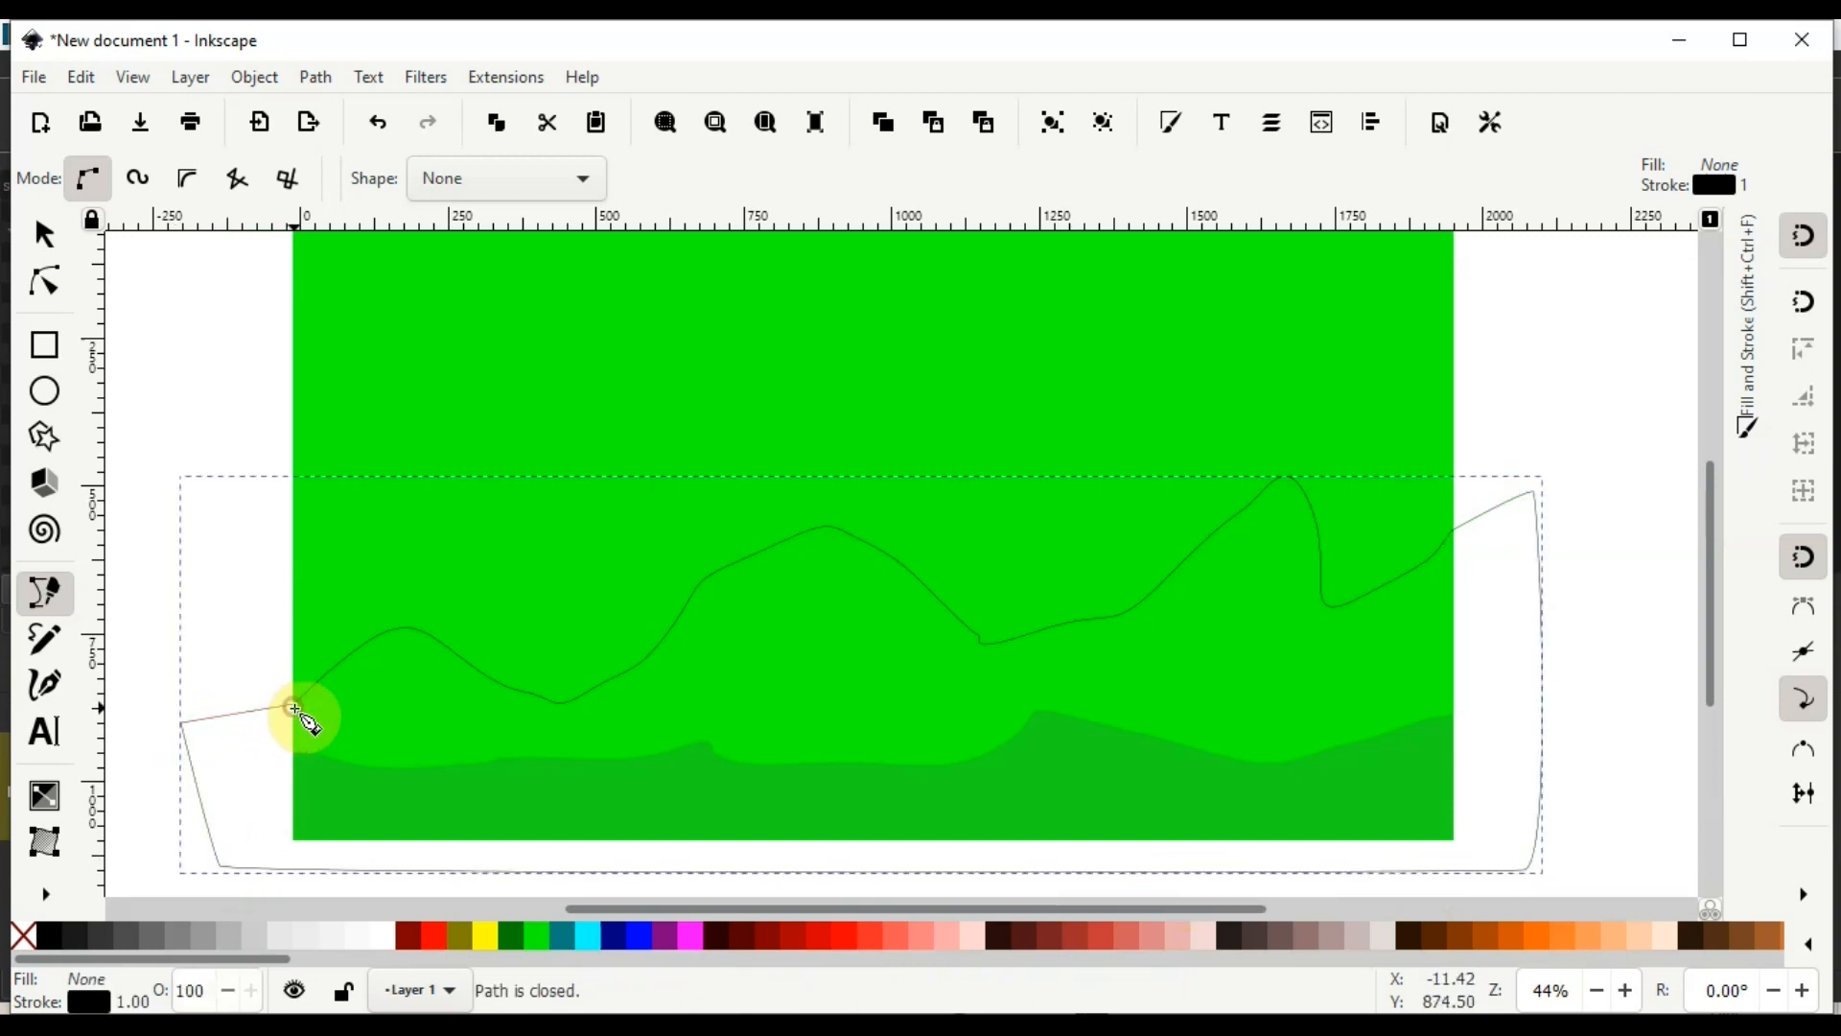
Duplicate the green rectangle, raise the copy to the top and intersect it with the tall hill path
left_click(49, 222)
left_click(1363, 347)
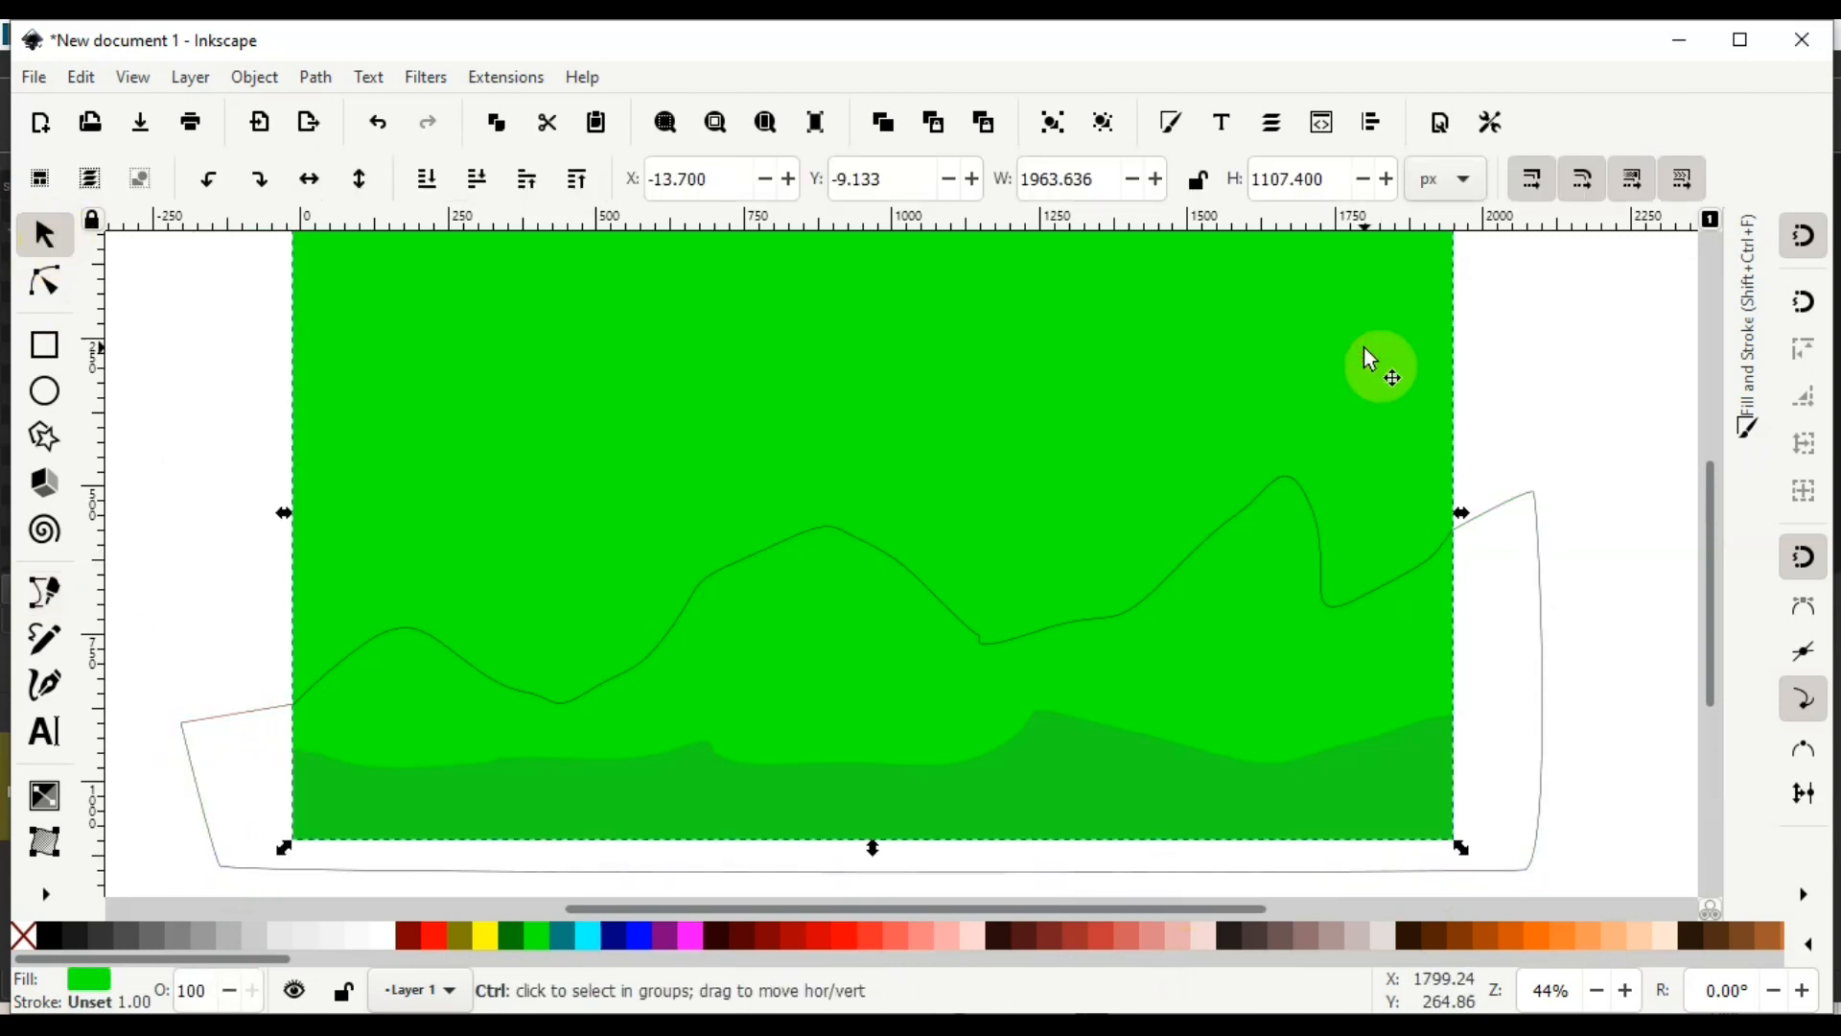
key("Home")
left_click(1541, 601, "shift")
left_click(316, 77)
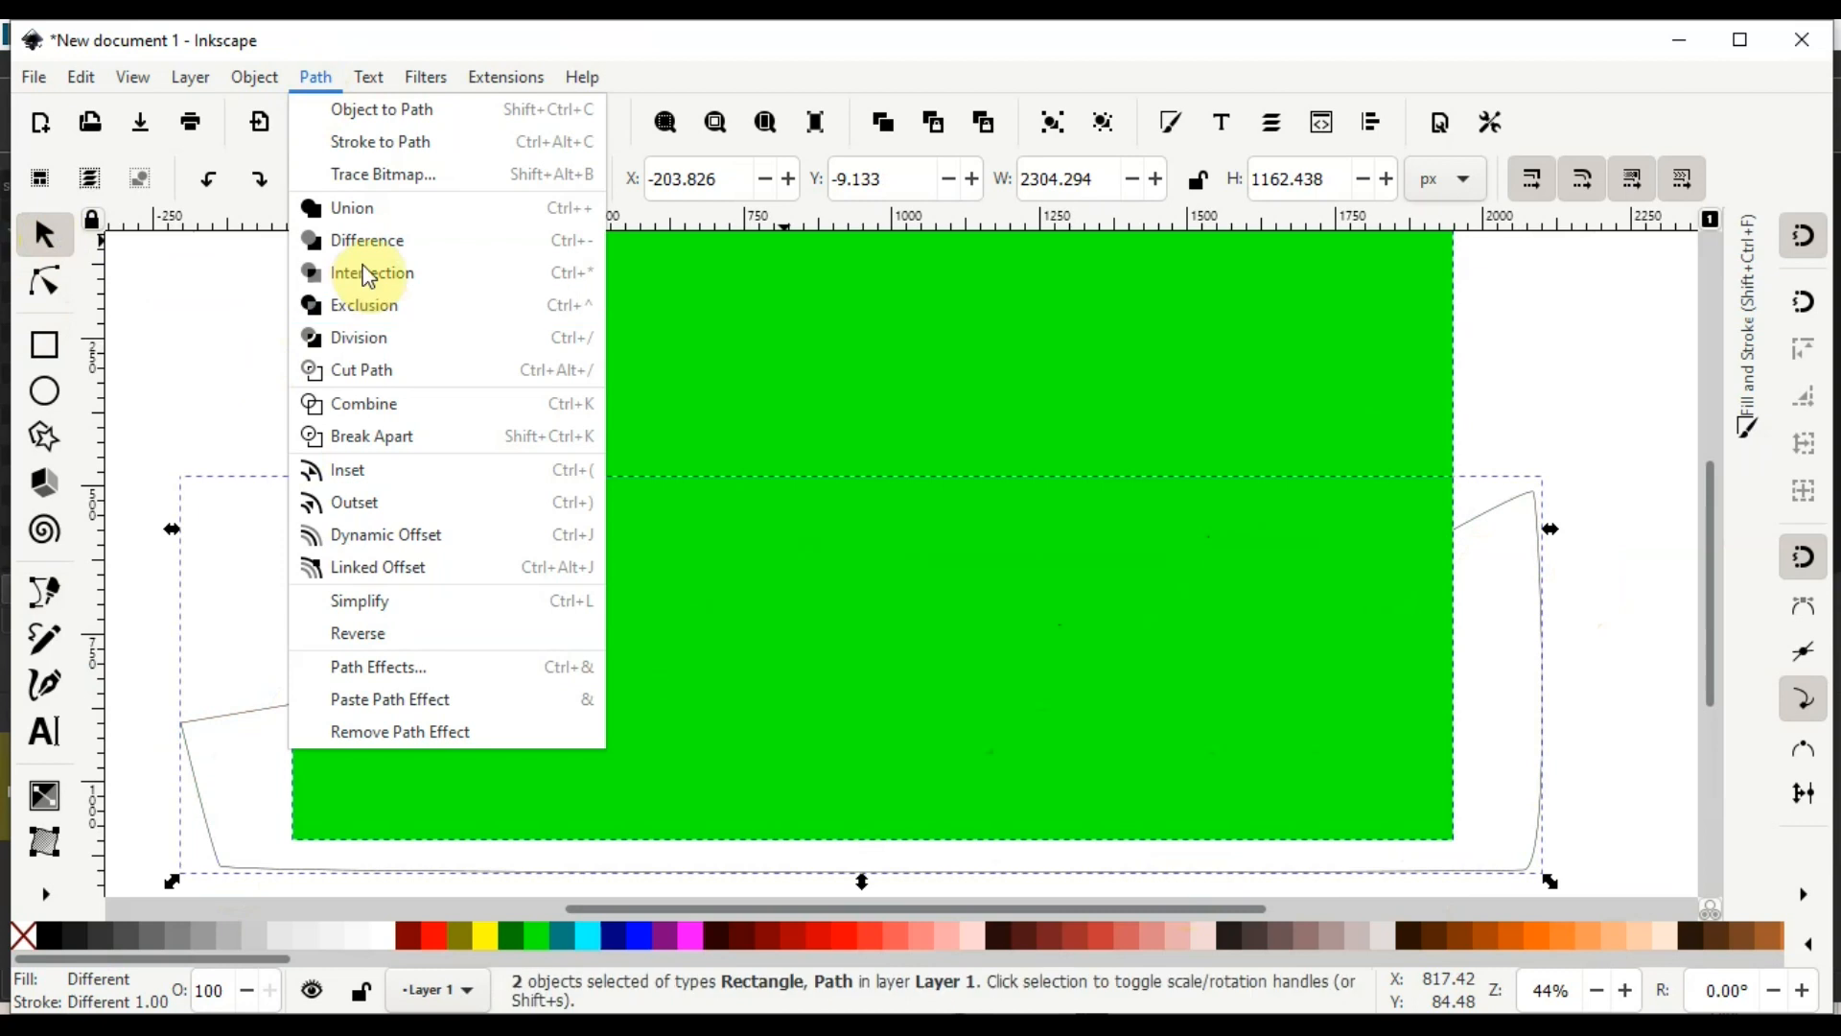
left_click(379, 272)
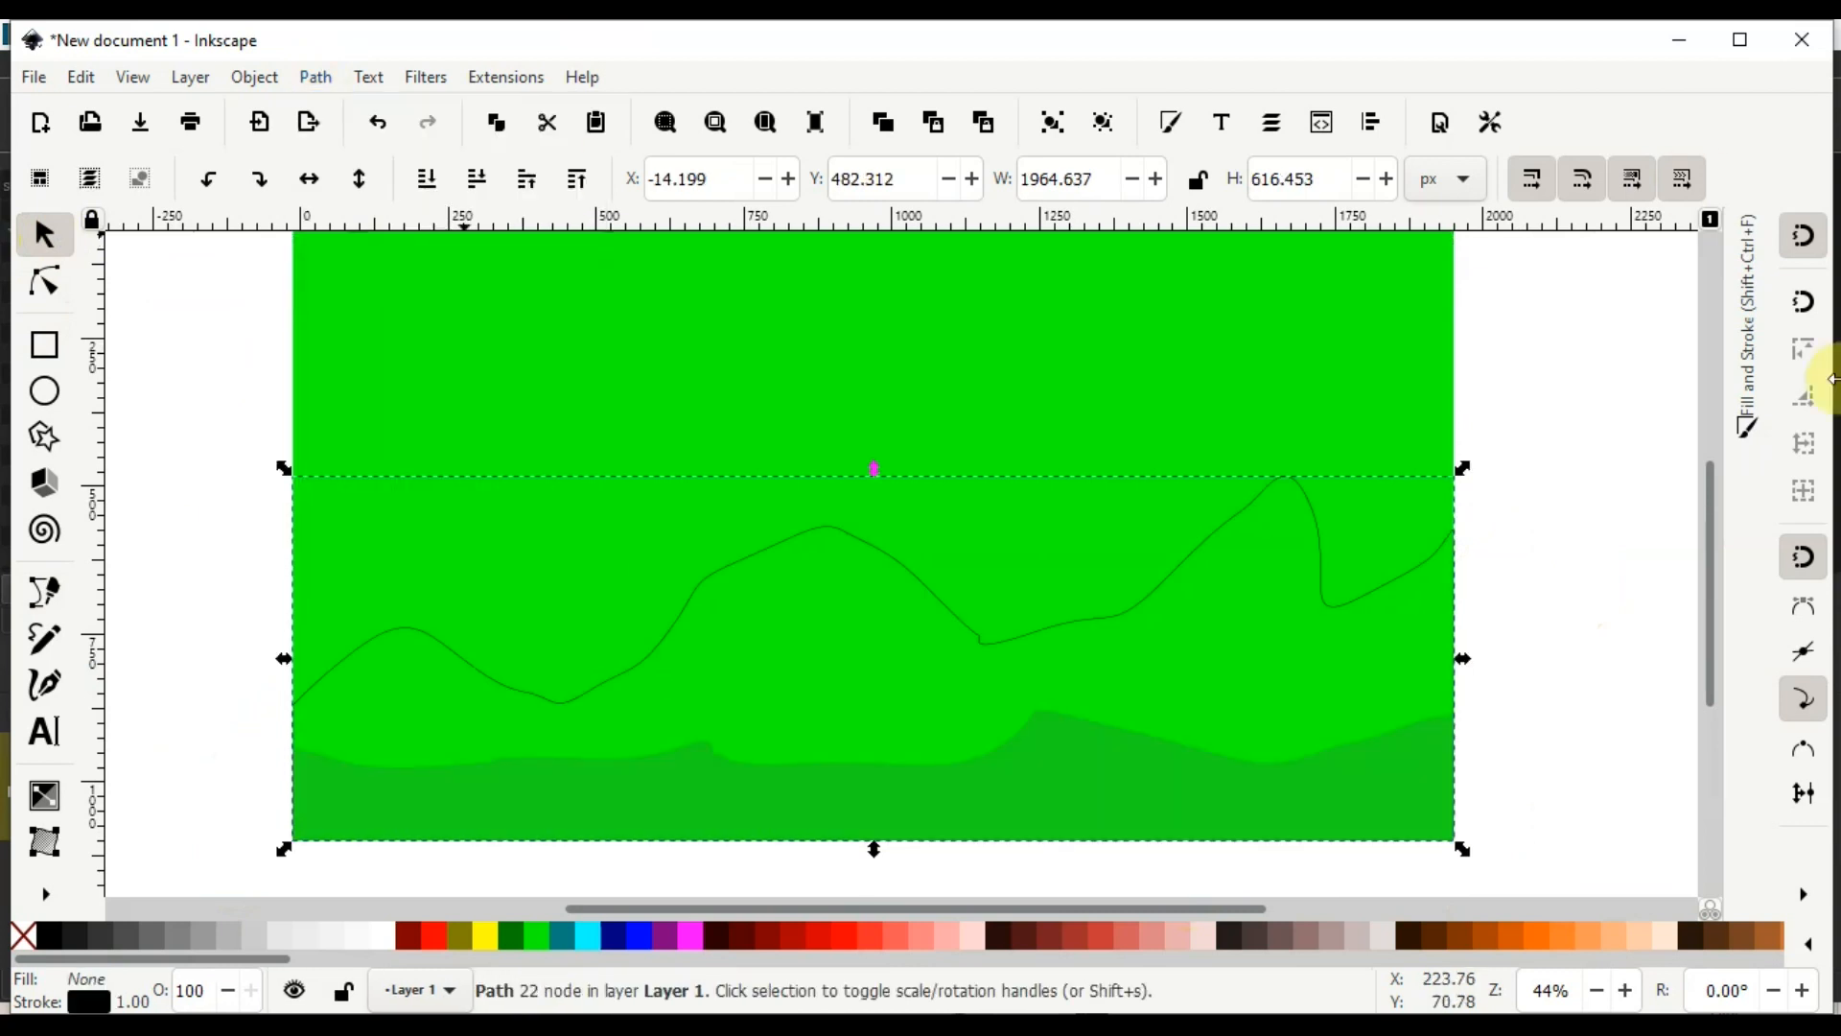
Remove the tall hill shape's stroke and fill it with a flat, semi-transparent dark green
left_click(1747, 350)
left_click(1390, 297)
left_click(1290, 346)
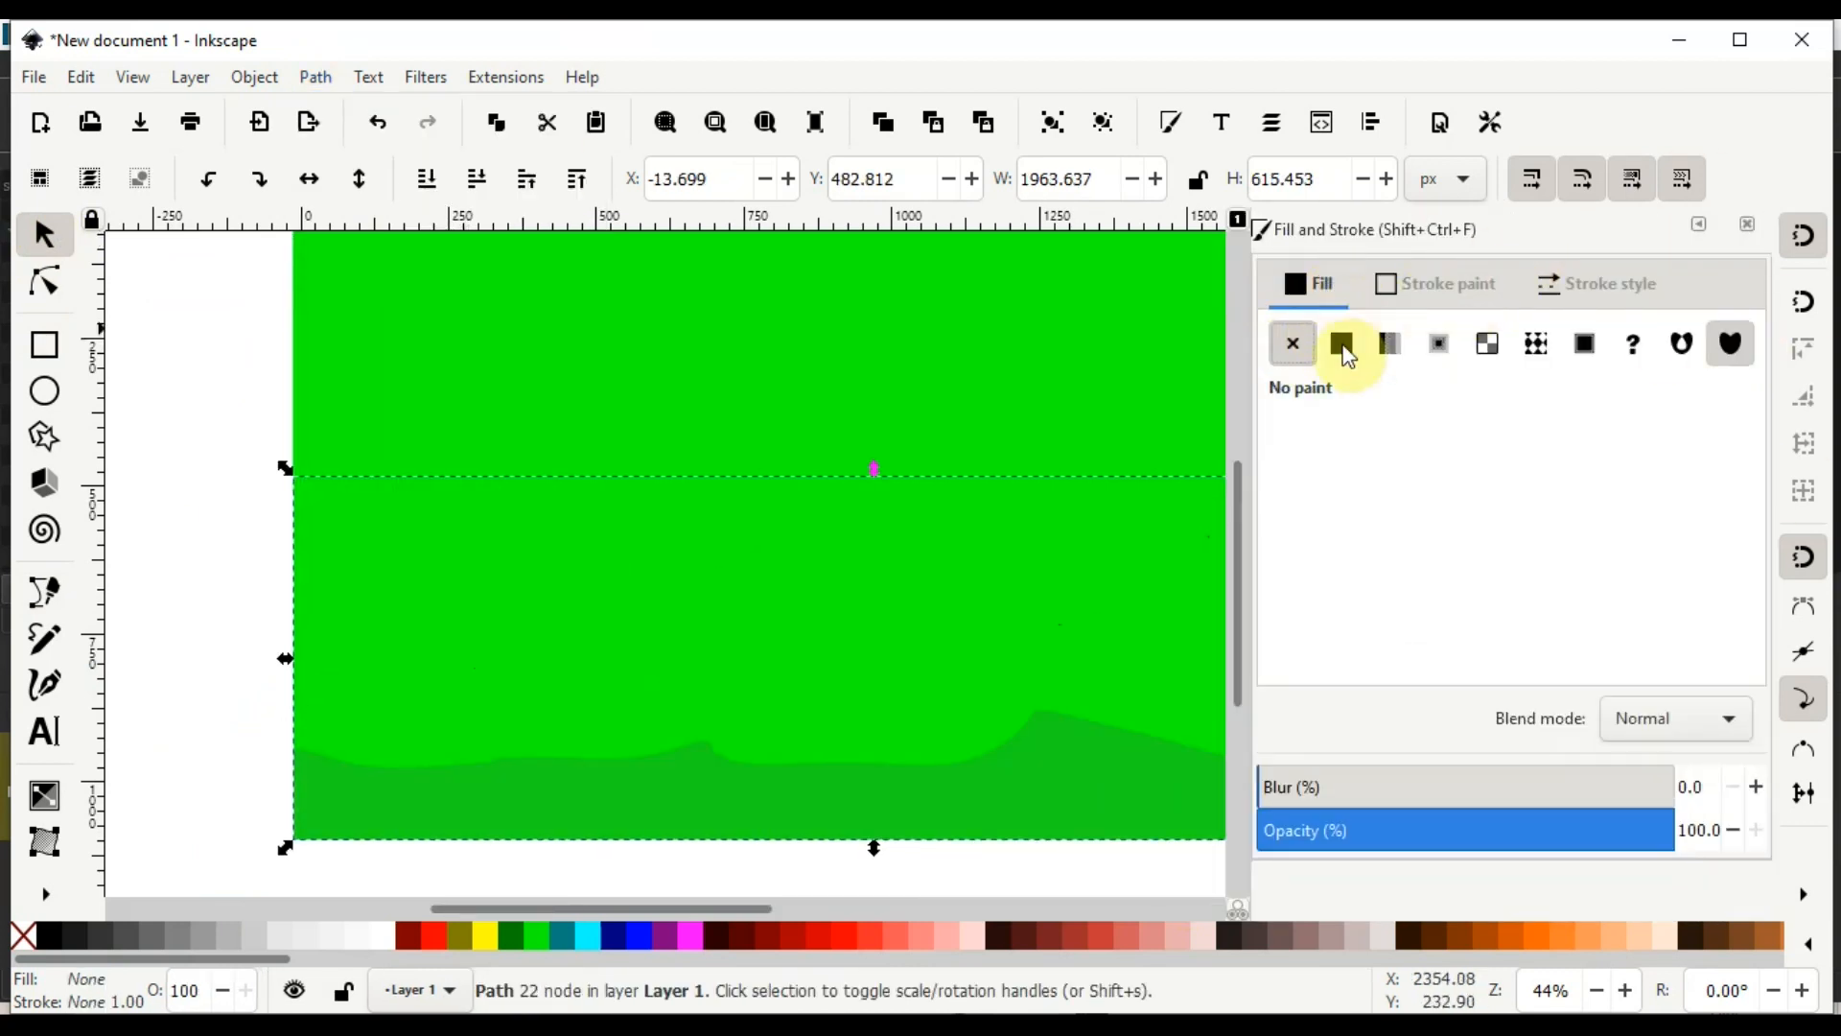
left_click(1342, 343)
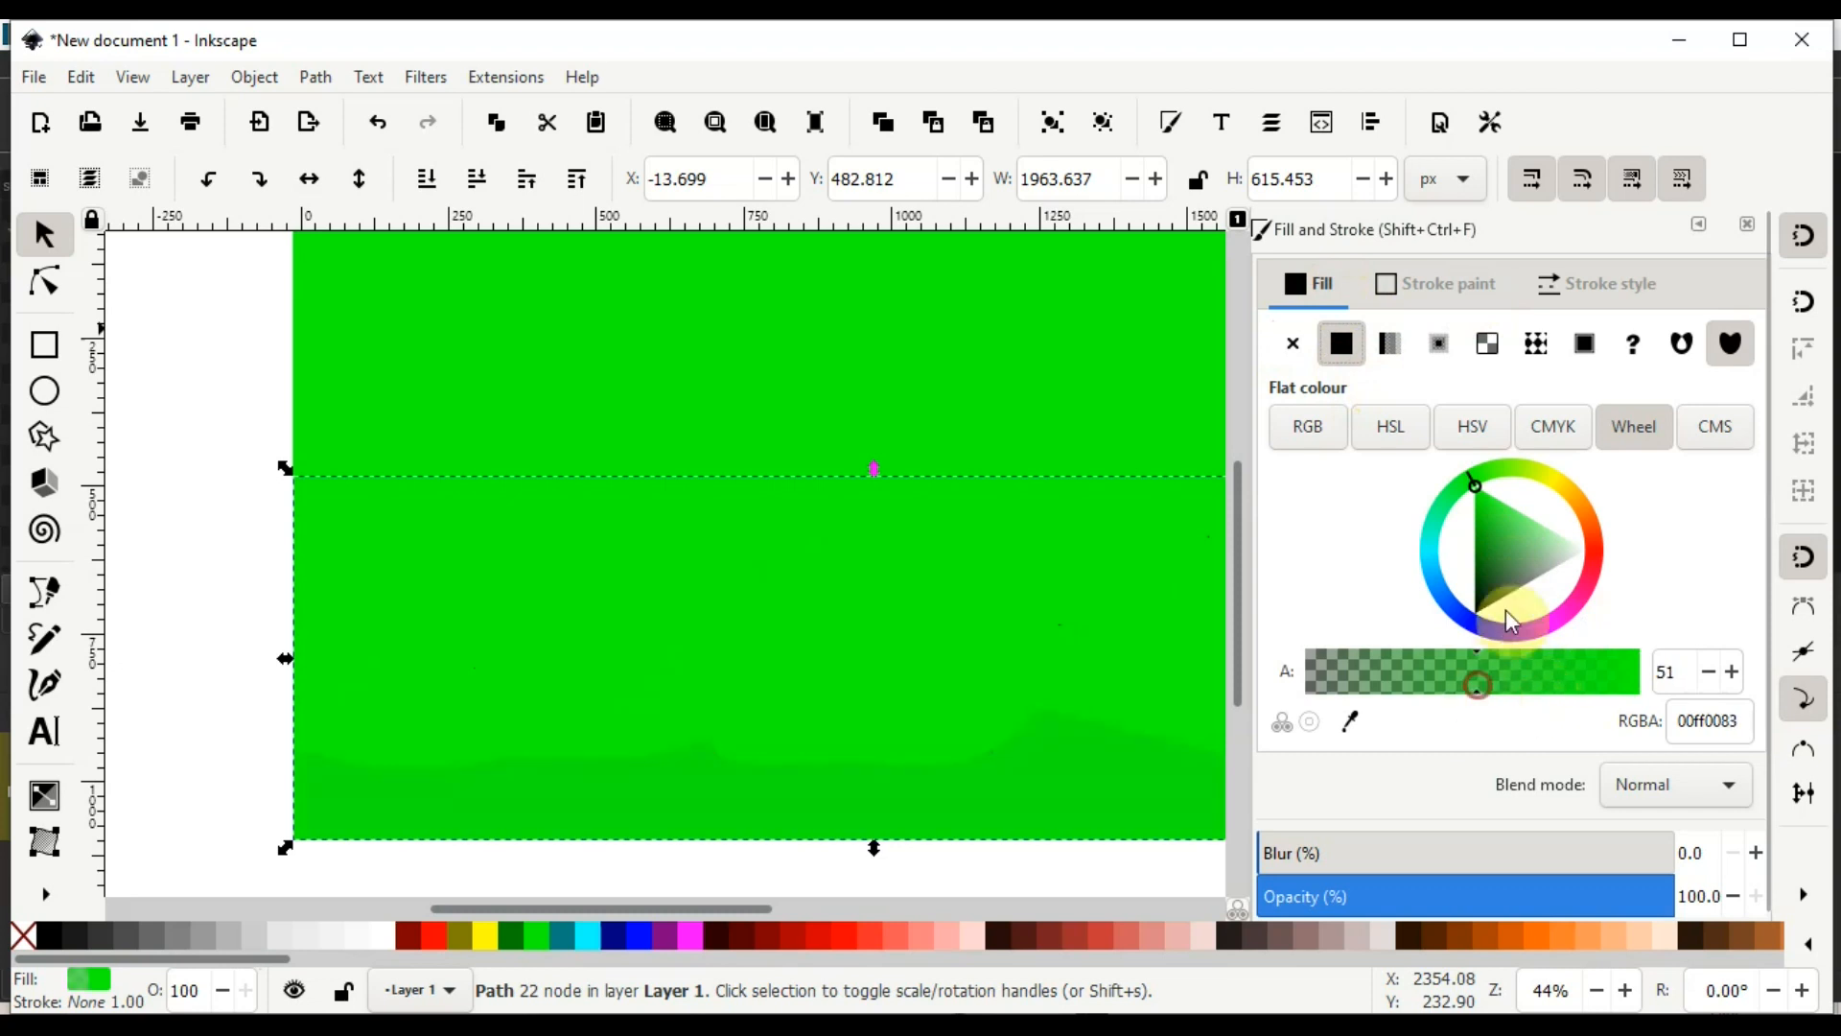
left_click_drag(1489, 515, 1453, 573)
left_click(1696, 226)
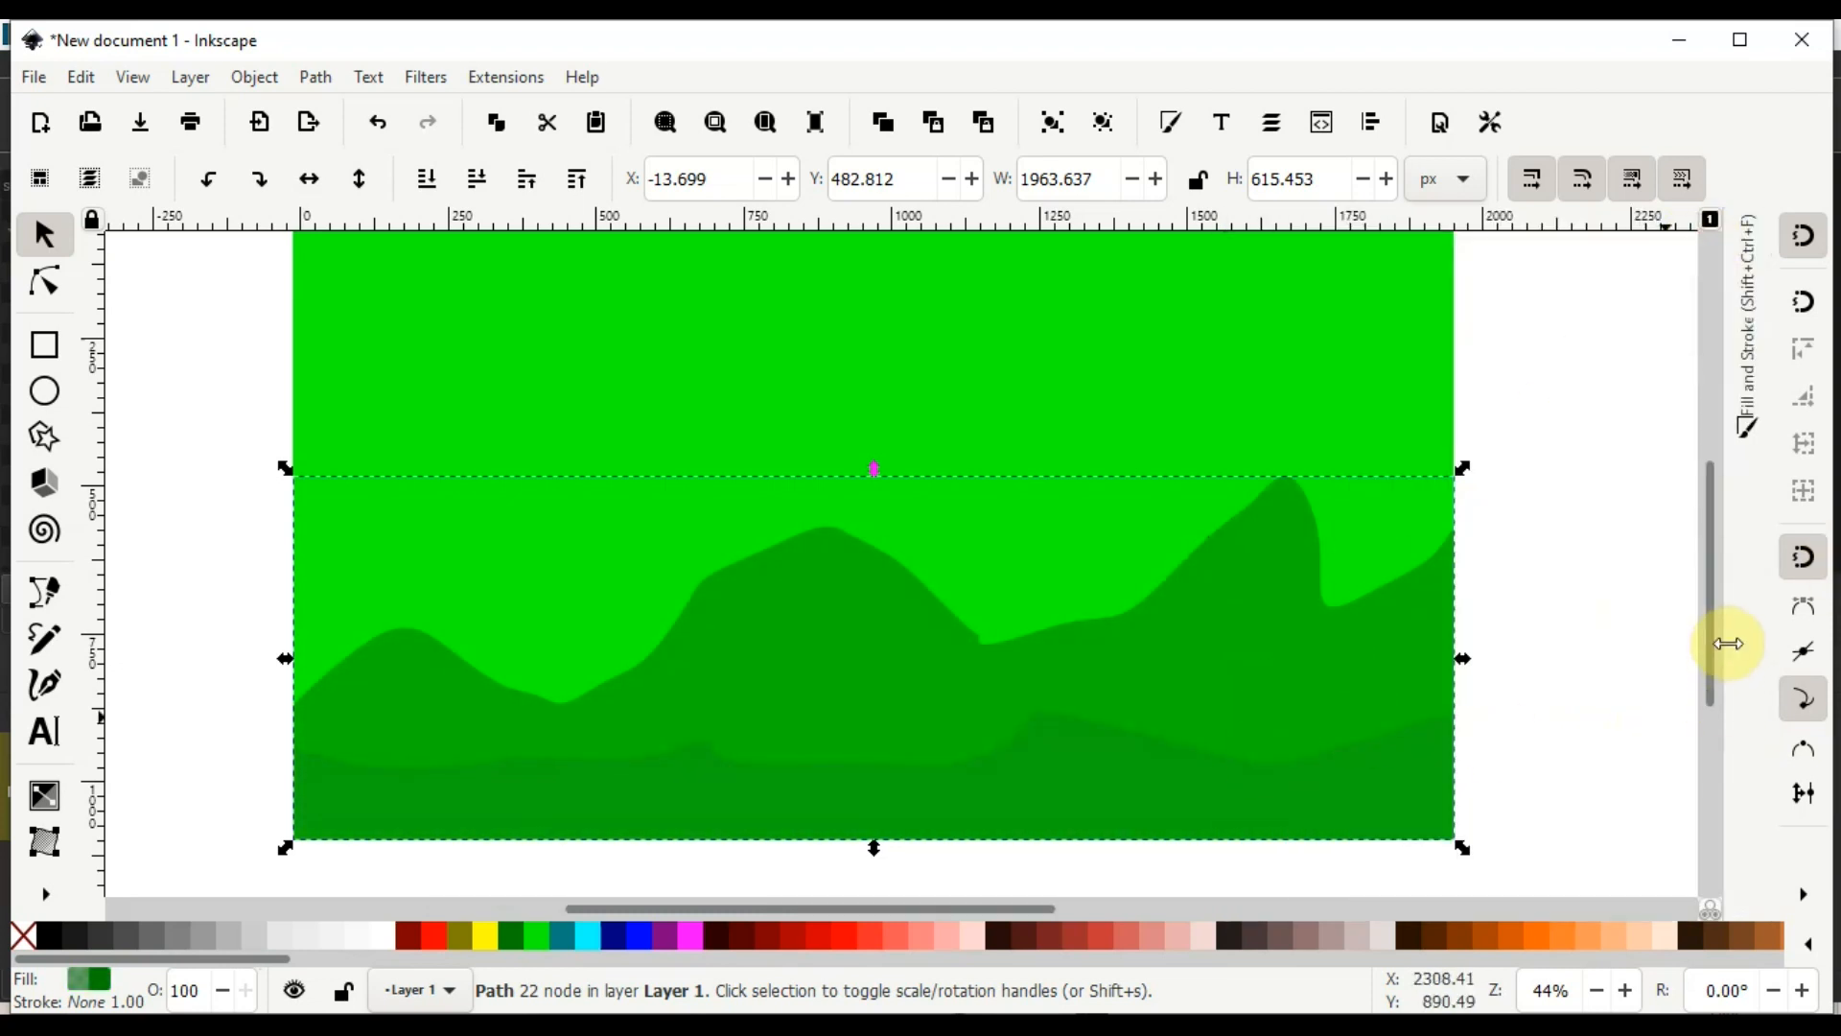
Delete the tall hill shape, the low terrain shape and the green background rectangle
left_click(1698, 691)
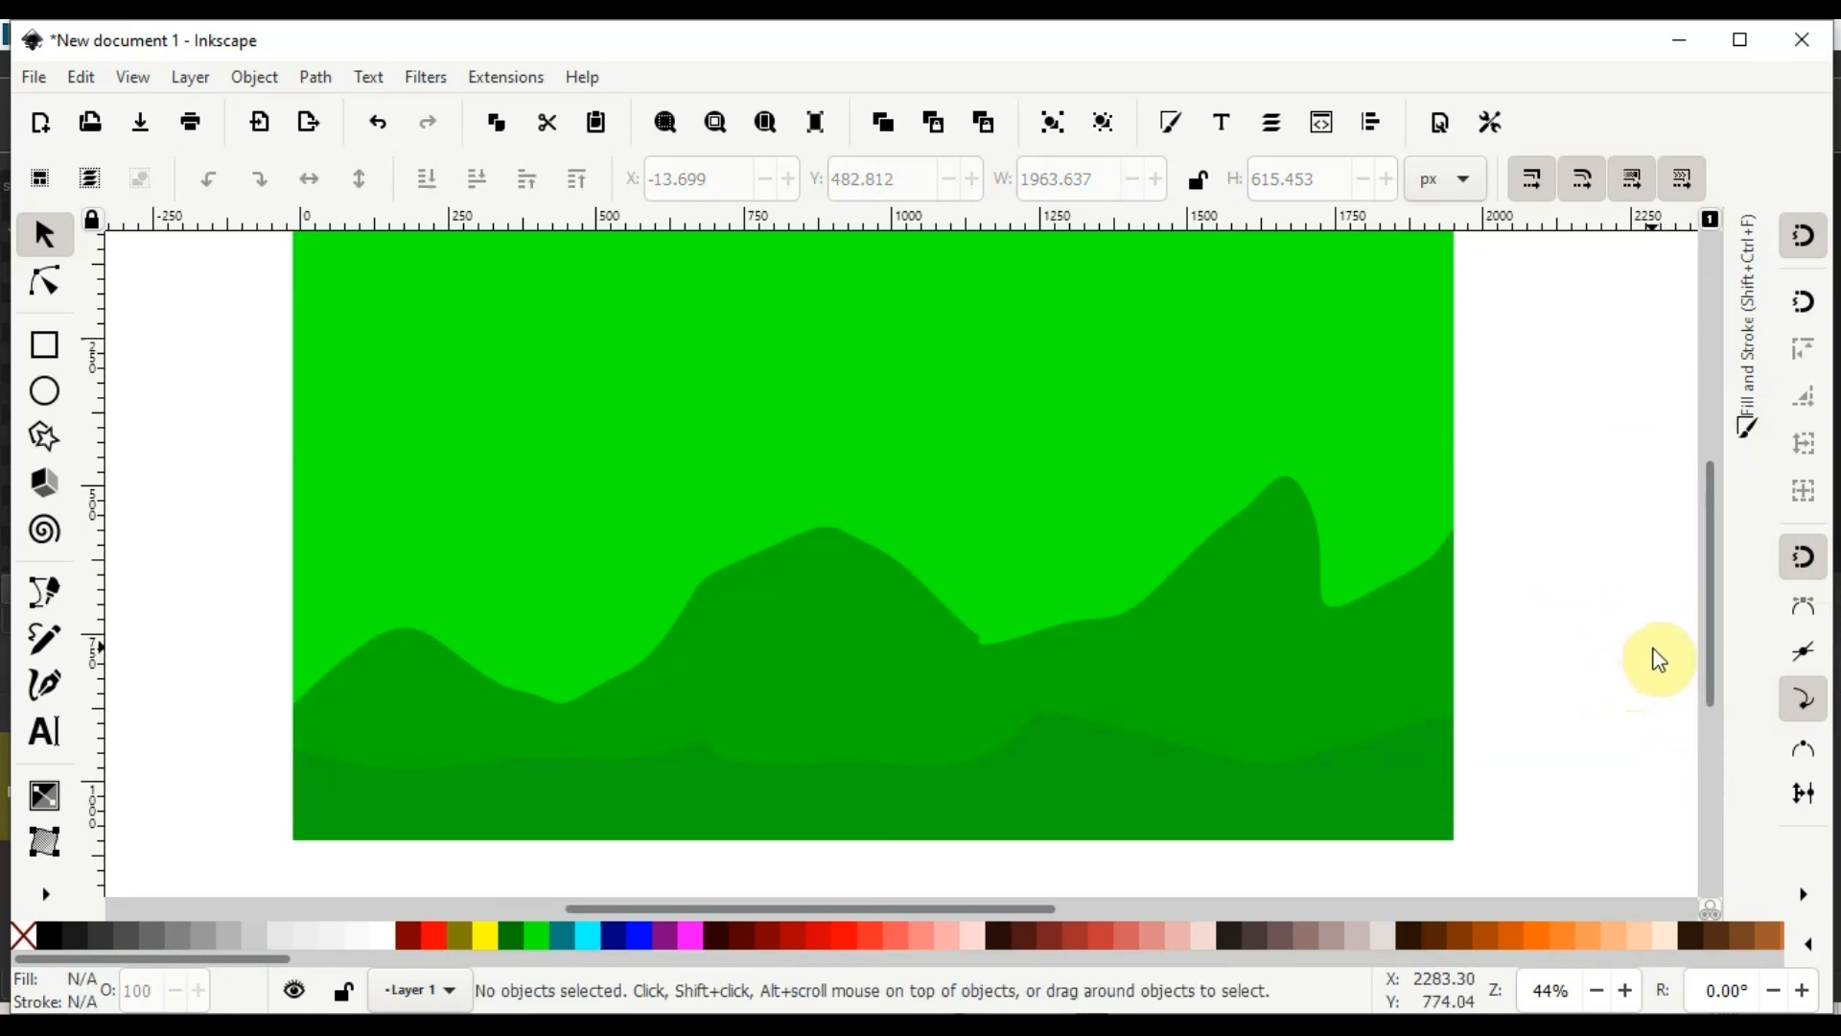
key("Delete")
left_click(1381, 687)
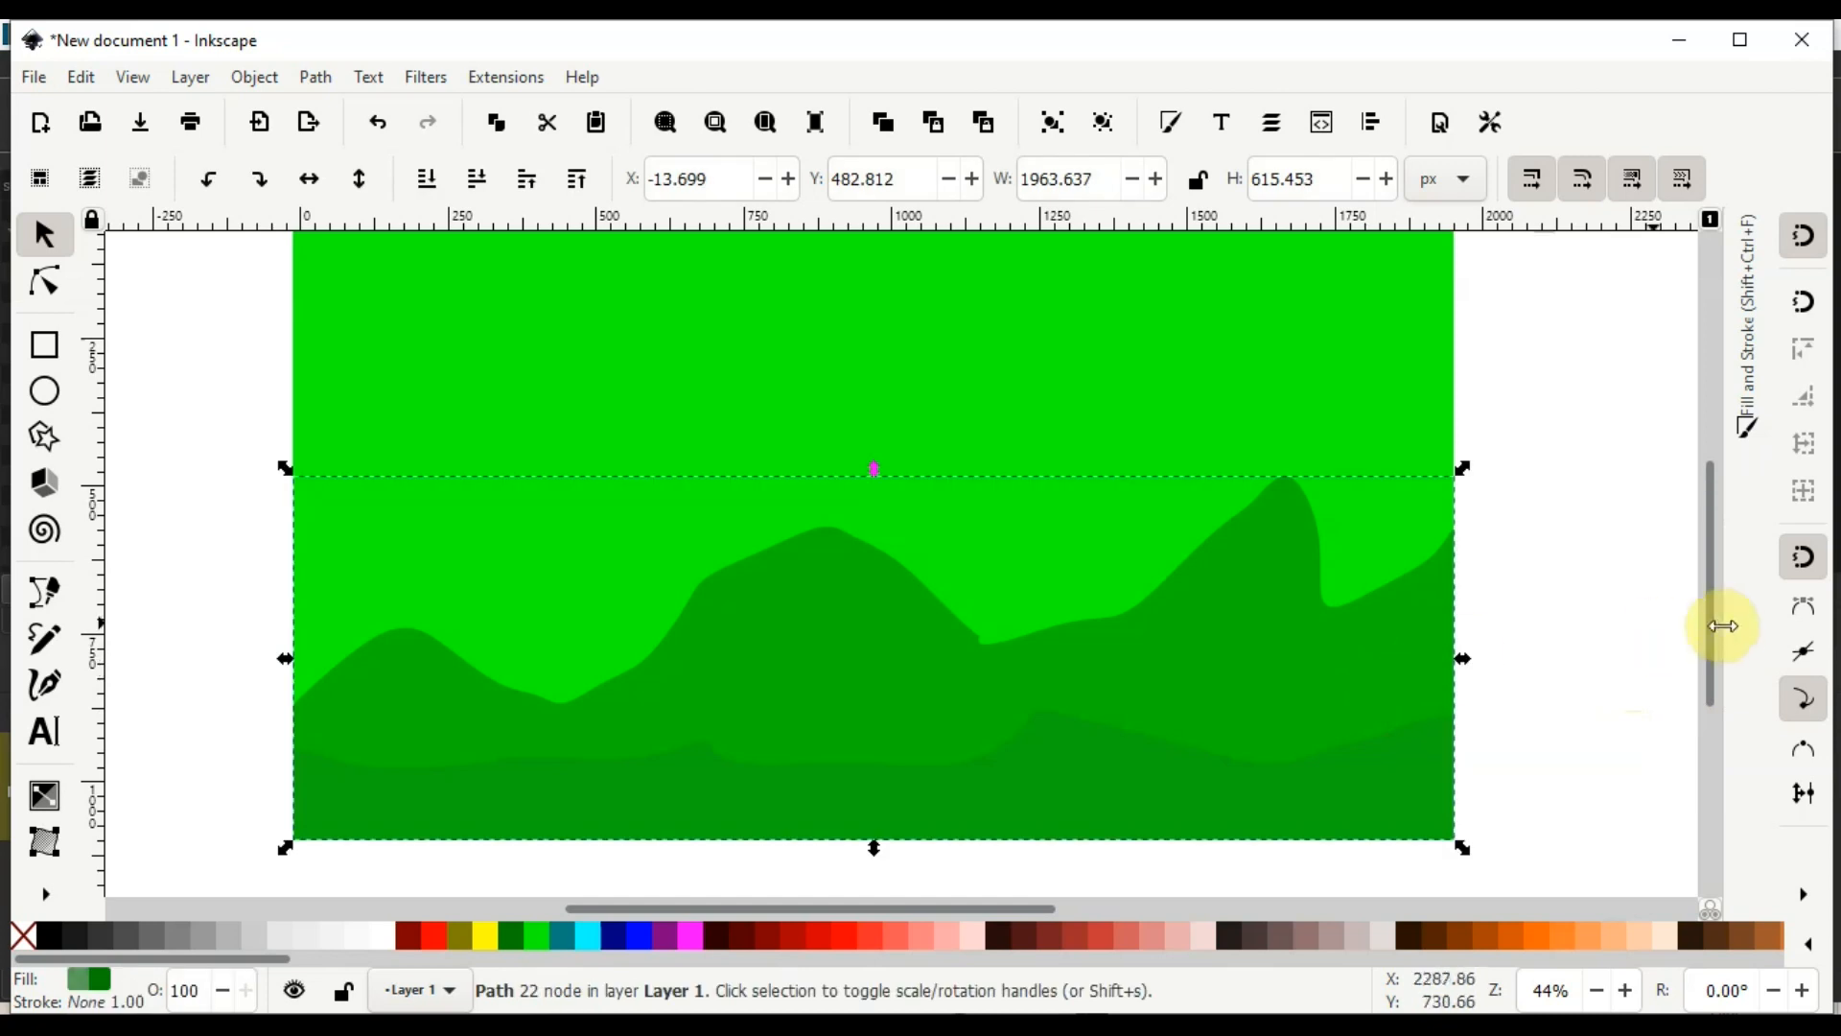
key("Delete")
left_click(1369, 809)
key("Delete")
left_click(1381, 793)
key("Delete")
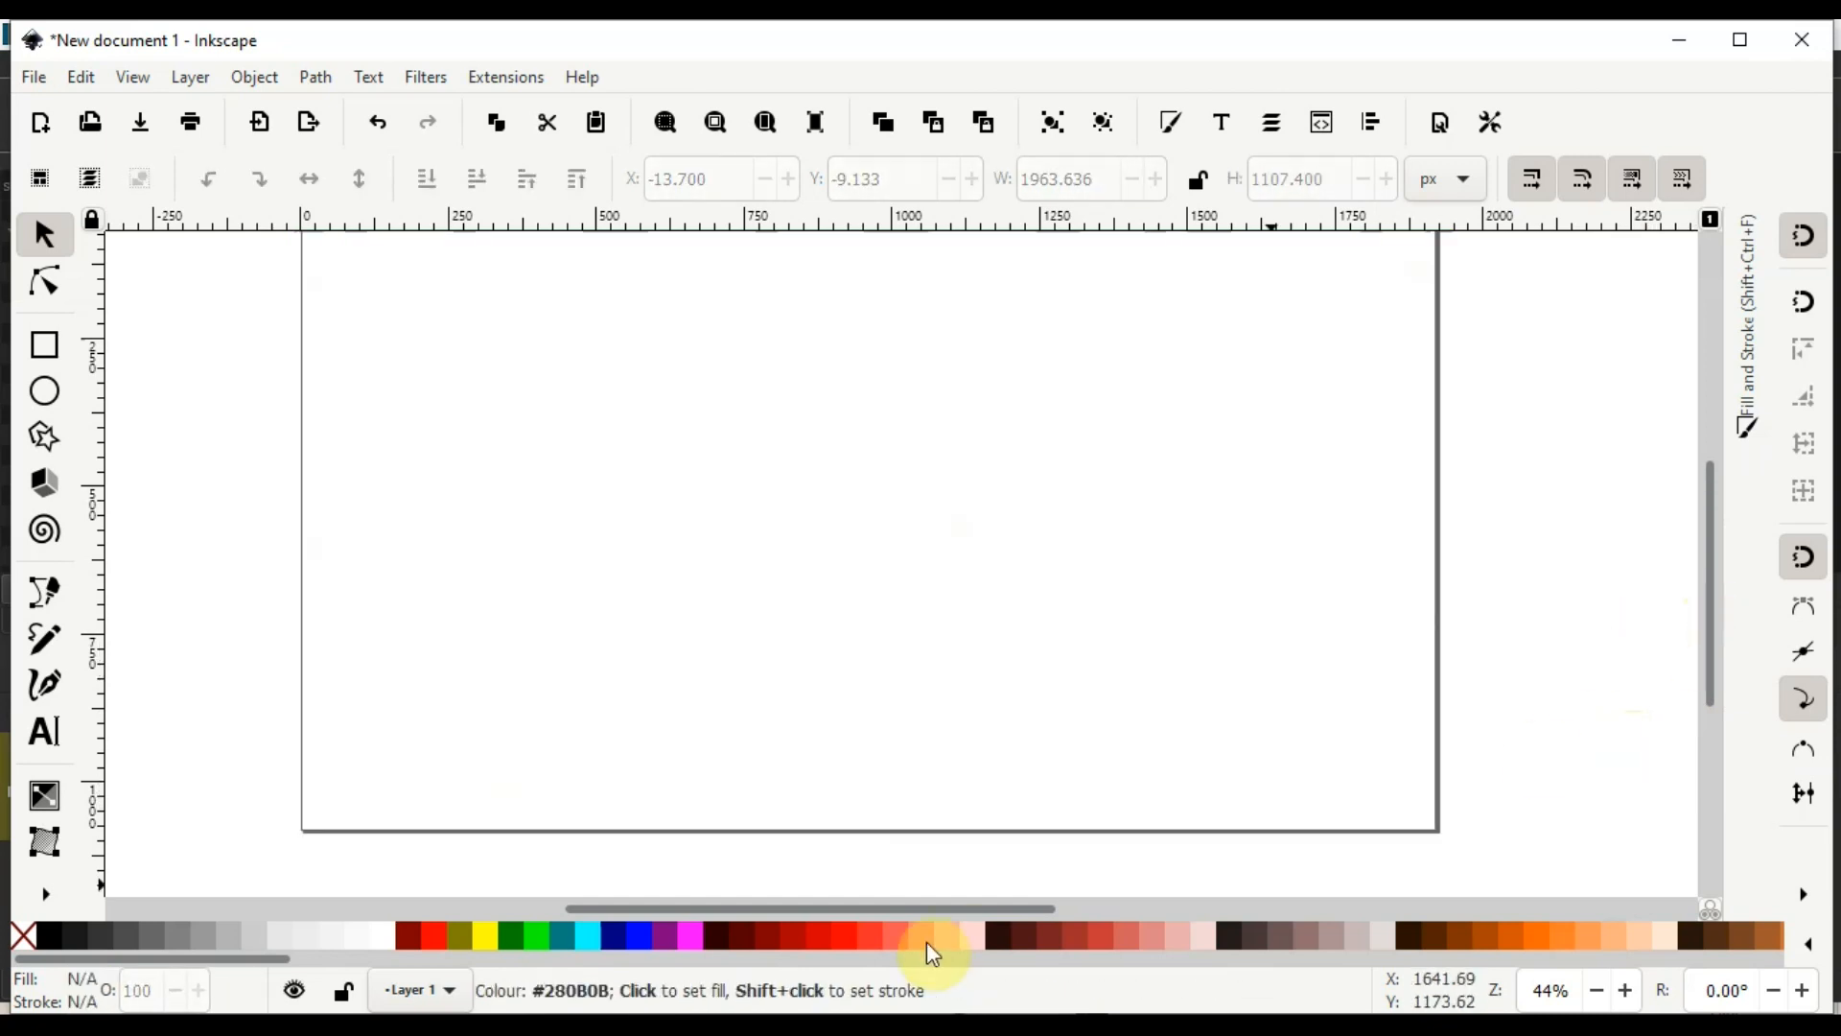
Draw three separate ellipses at the page's left, upper middle and lower right, and fill the lower-right one red (#FF0000)
left_click(44, 393)
left_click_drag(337, 469, 437, 573)
left_click_drag(829, 269, 969, 382)
left_click_drag(1075, 599, 1221, 716)
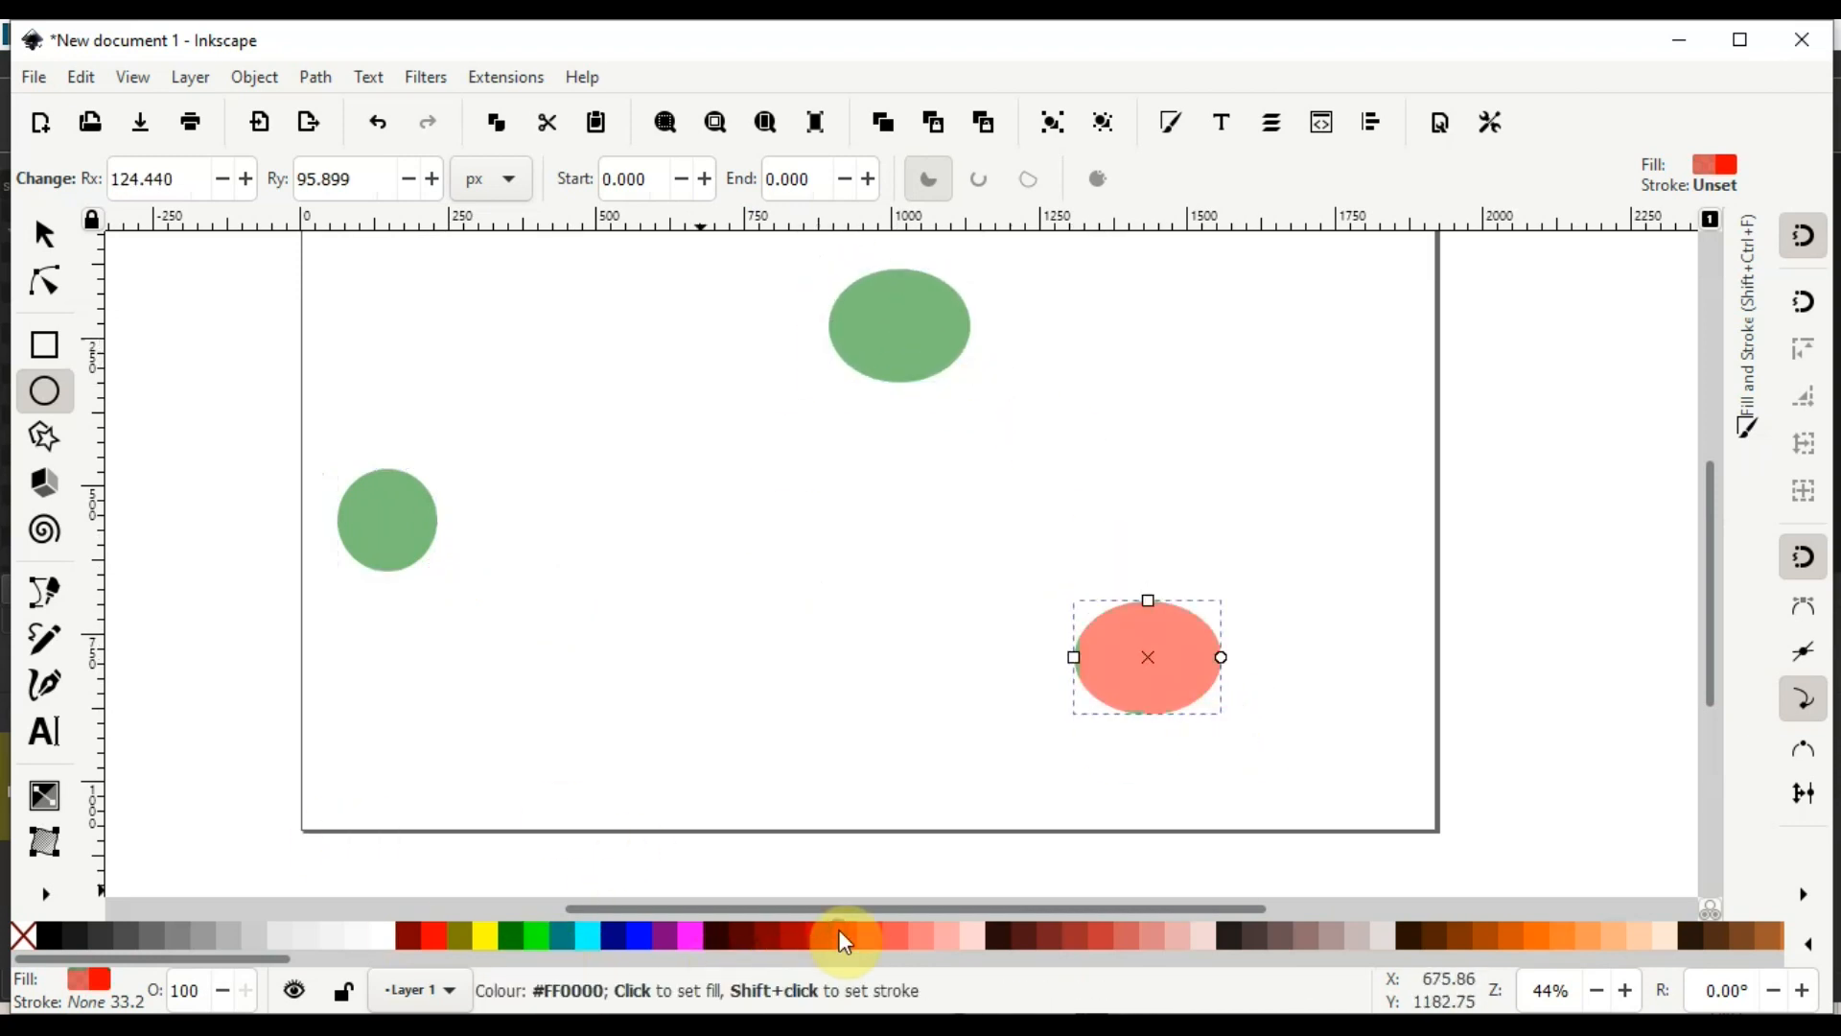
left_click(45, 234)
left_click(1747, 326)
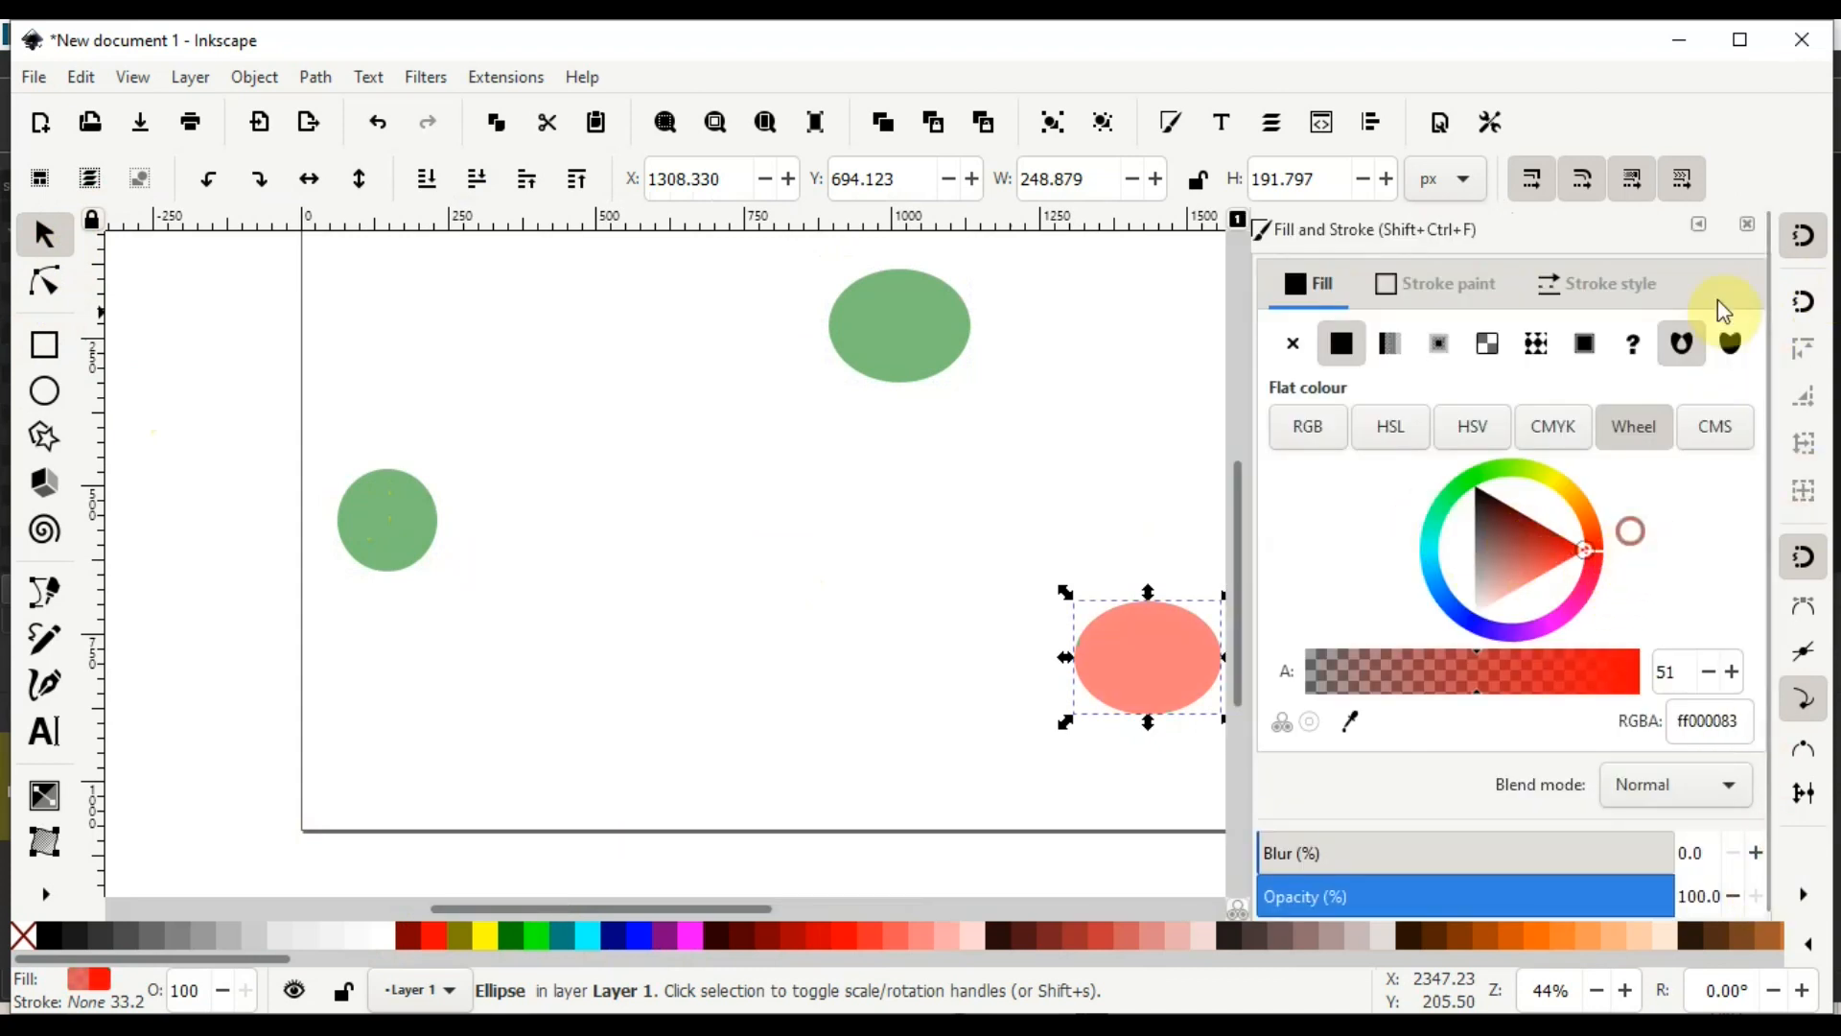
left_click(1699, 223)
left_click(616, 529)
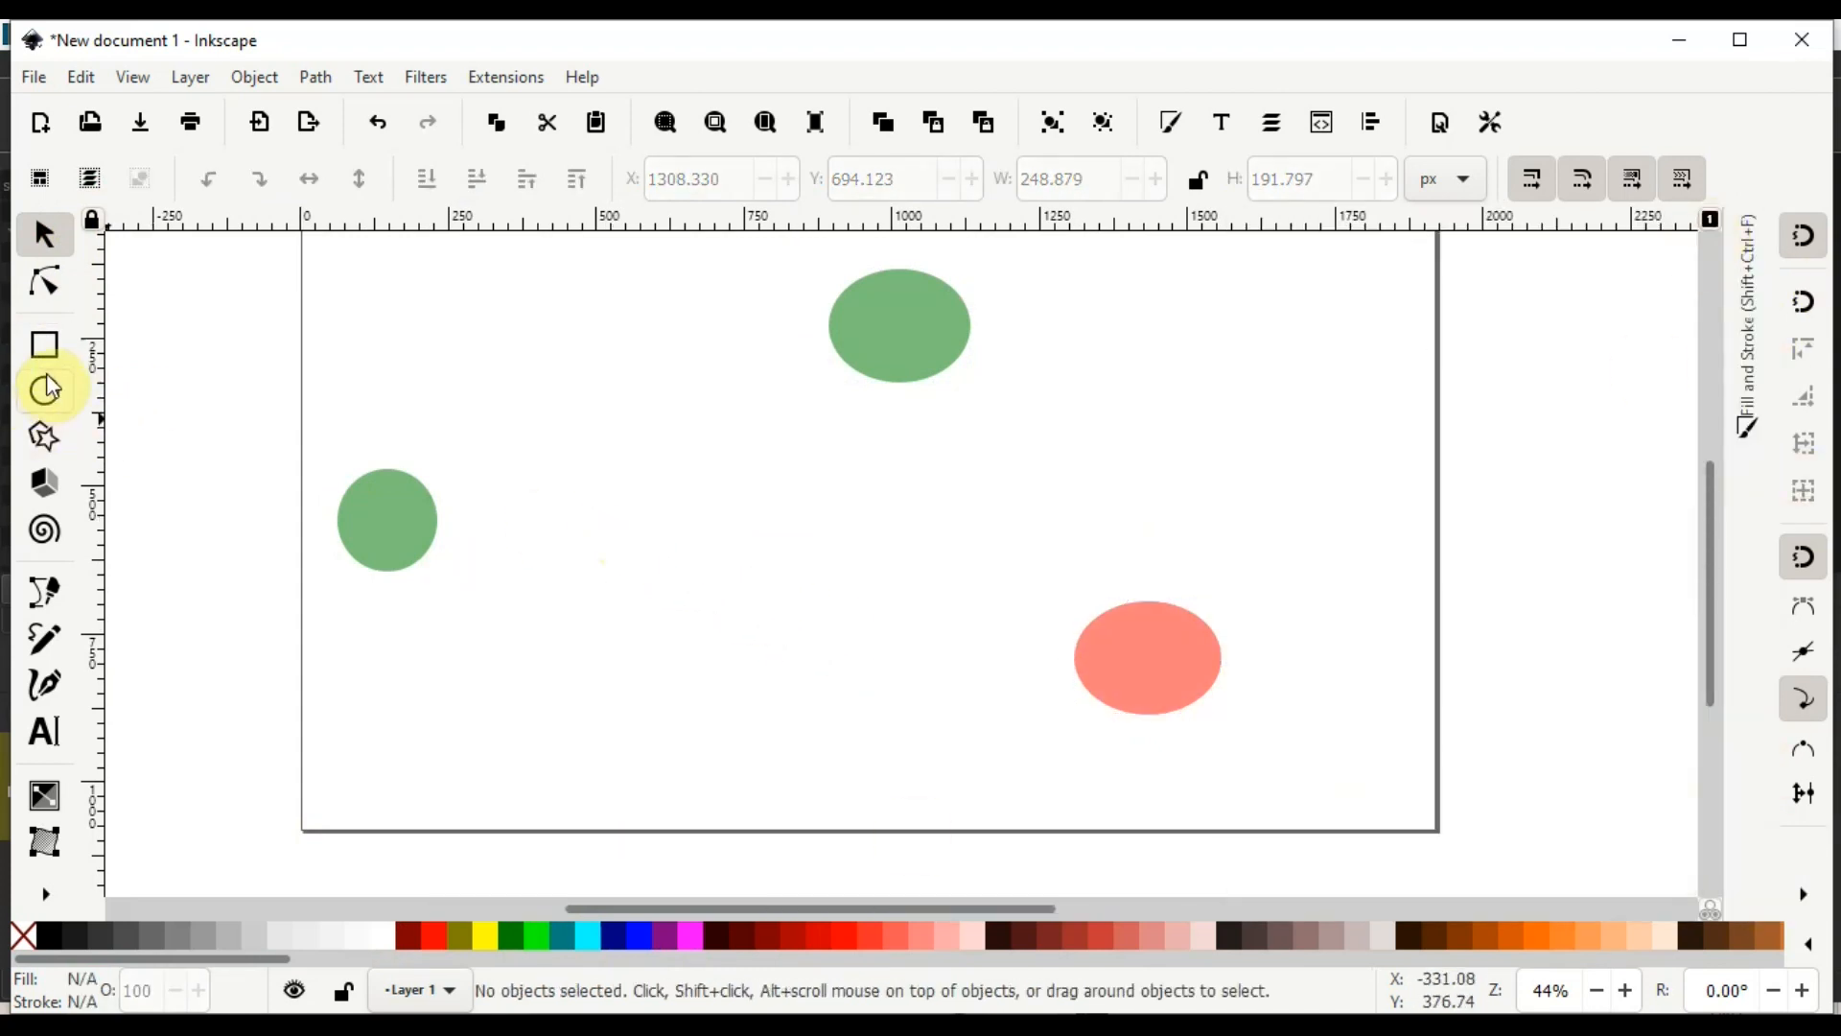
Select all three ellipses and open the Align and Distribute settings
left_click_drag(239, 234, 1259, 844)
left_click(246, 77)
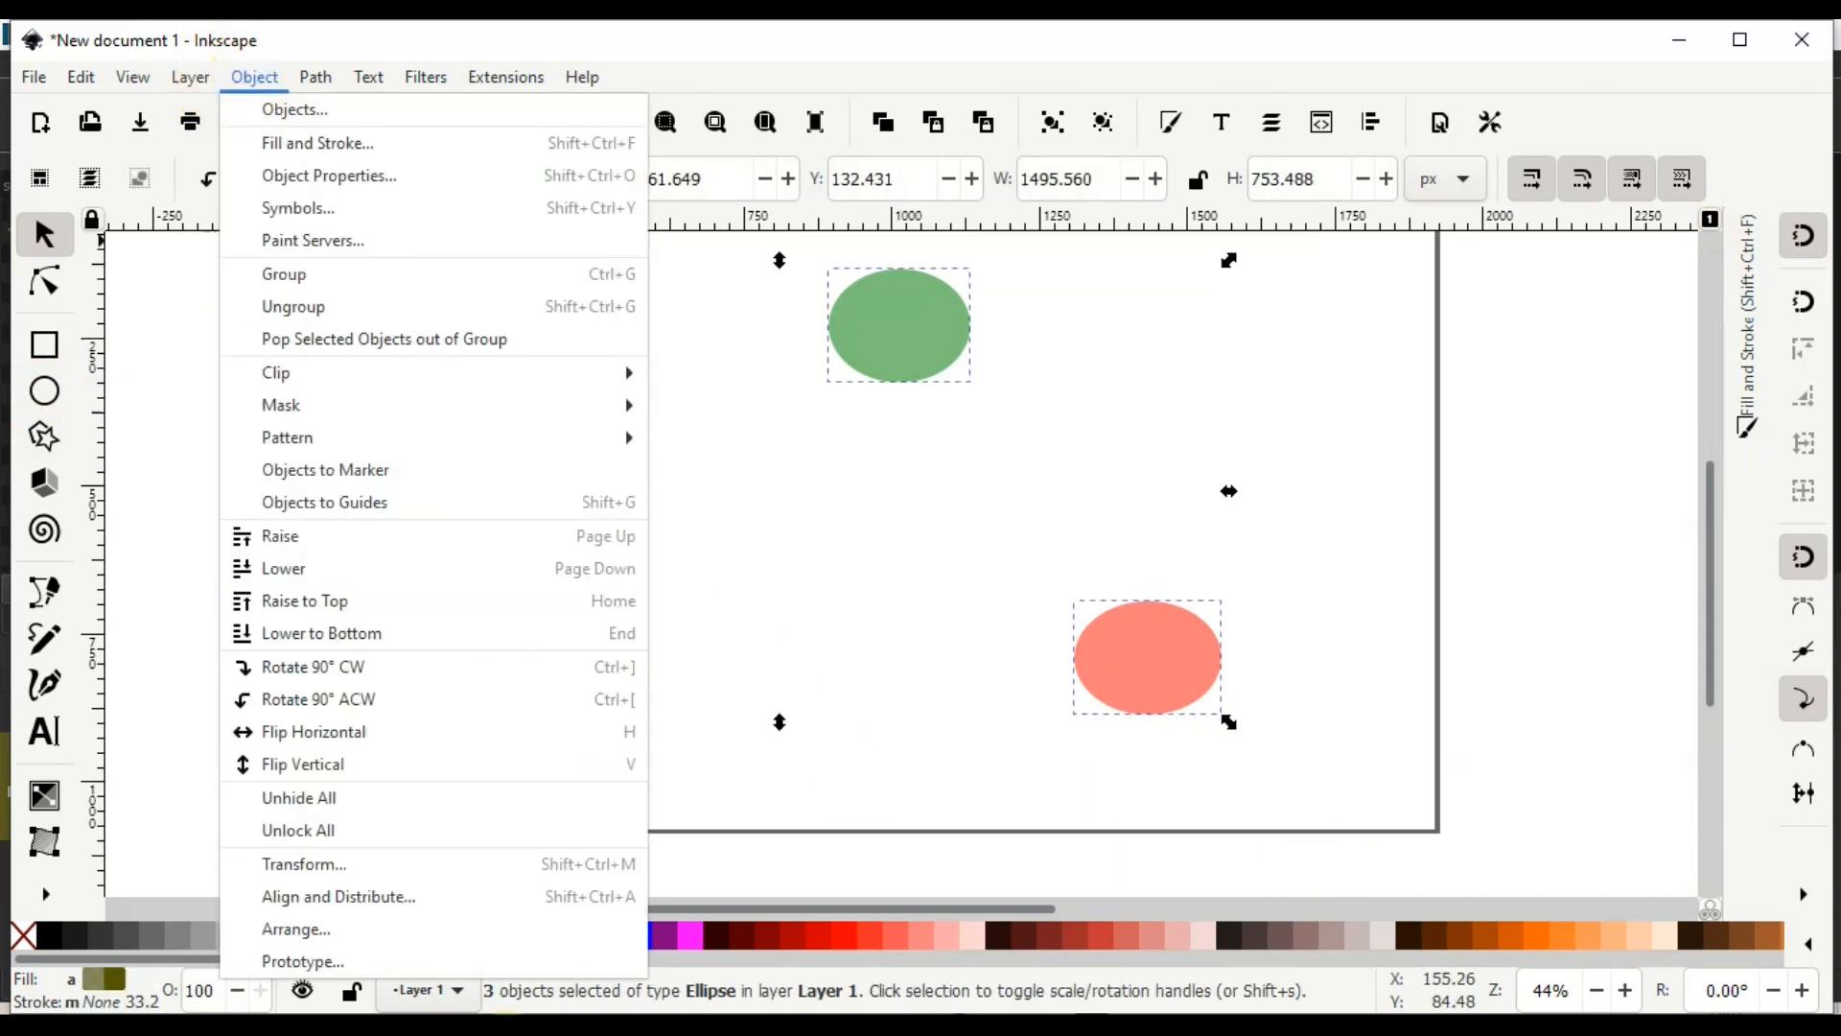
left_click(407, 899)
scroll(940, 573, "down", 1)
scroll(940, 573, "right", 5)
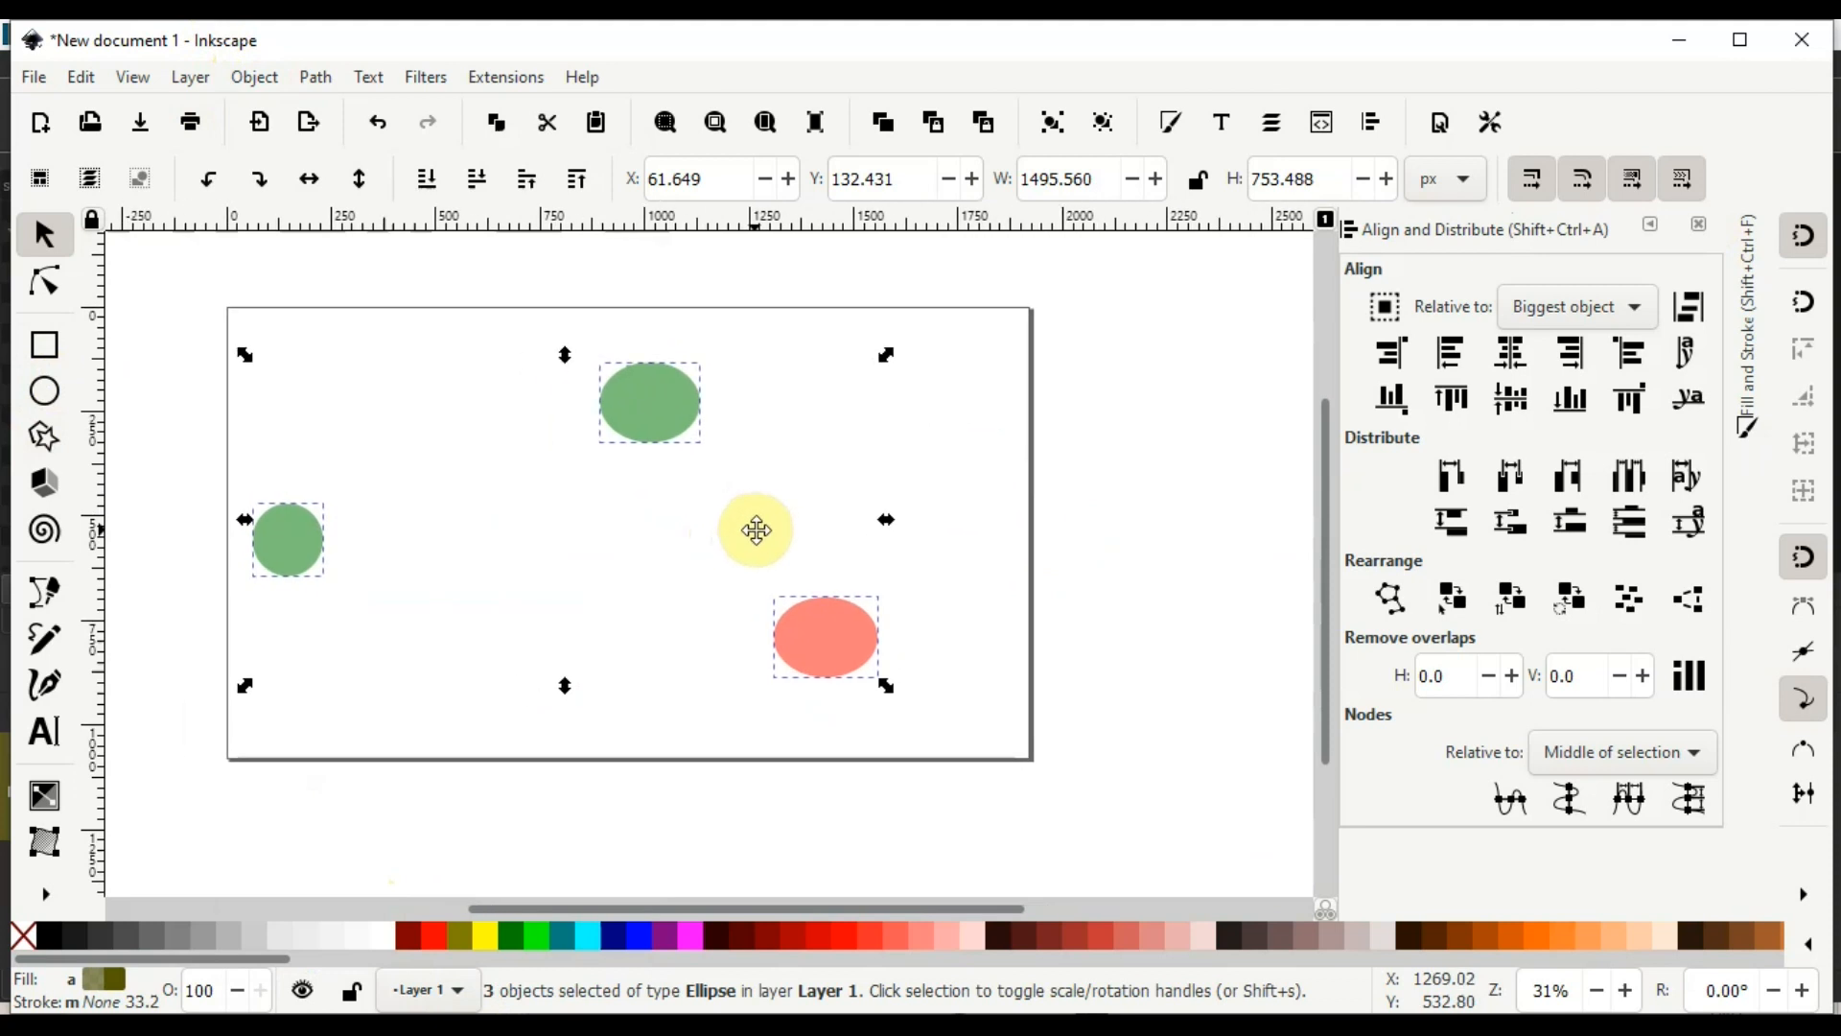
Try aligning the ellipses to the biggest object by centres on both axes, left edges and its opposite sides, undoing each alignment
left_click(1510, 352)
key("ctrl+z")
left_click(1517, 402)
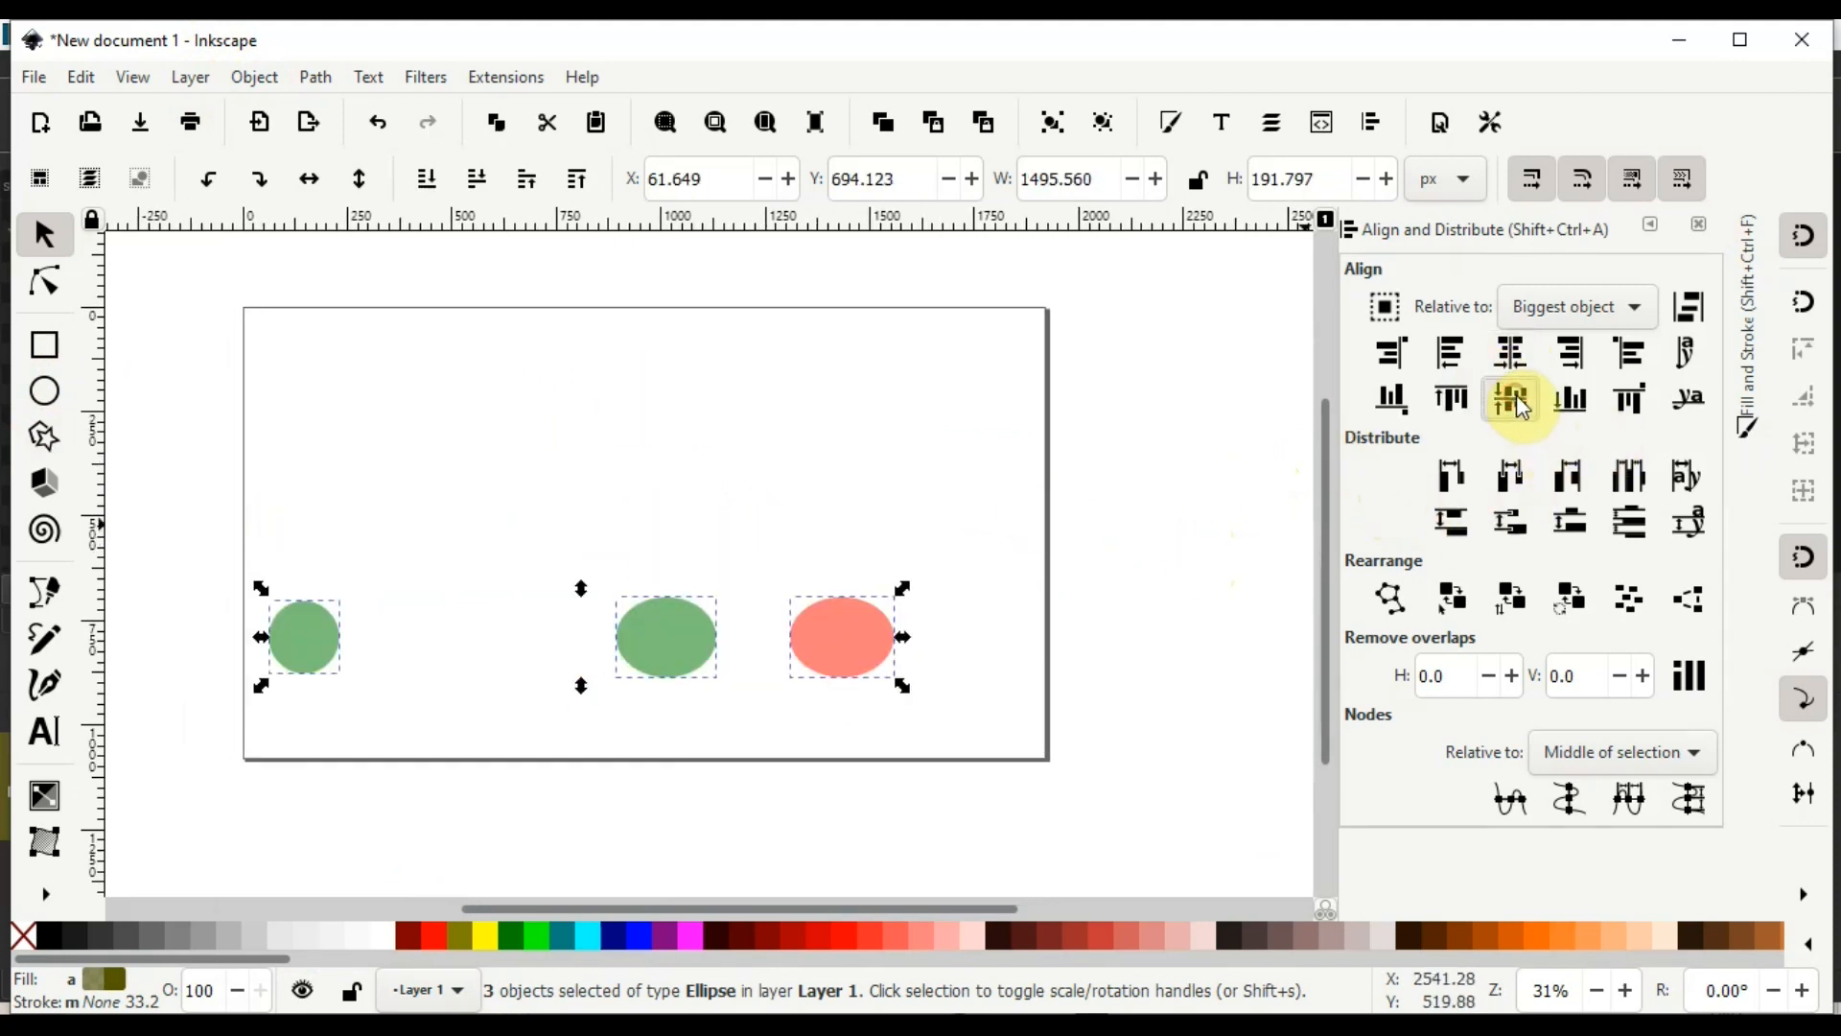
key("ctrl+z")
left_click(1446, 353)
key("ctrl+z")
left_click(1391, 351)
key("ctrl+z")
left_click(1638, 355)
key("ctrl+z")
Set the alignment reference to Page
left_click(1580, 309)
left_click(1582, 312)
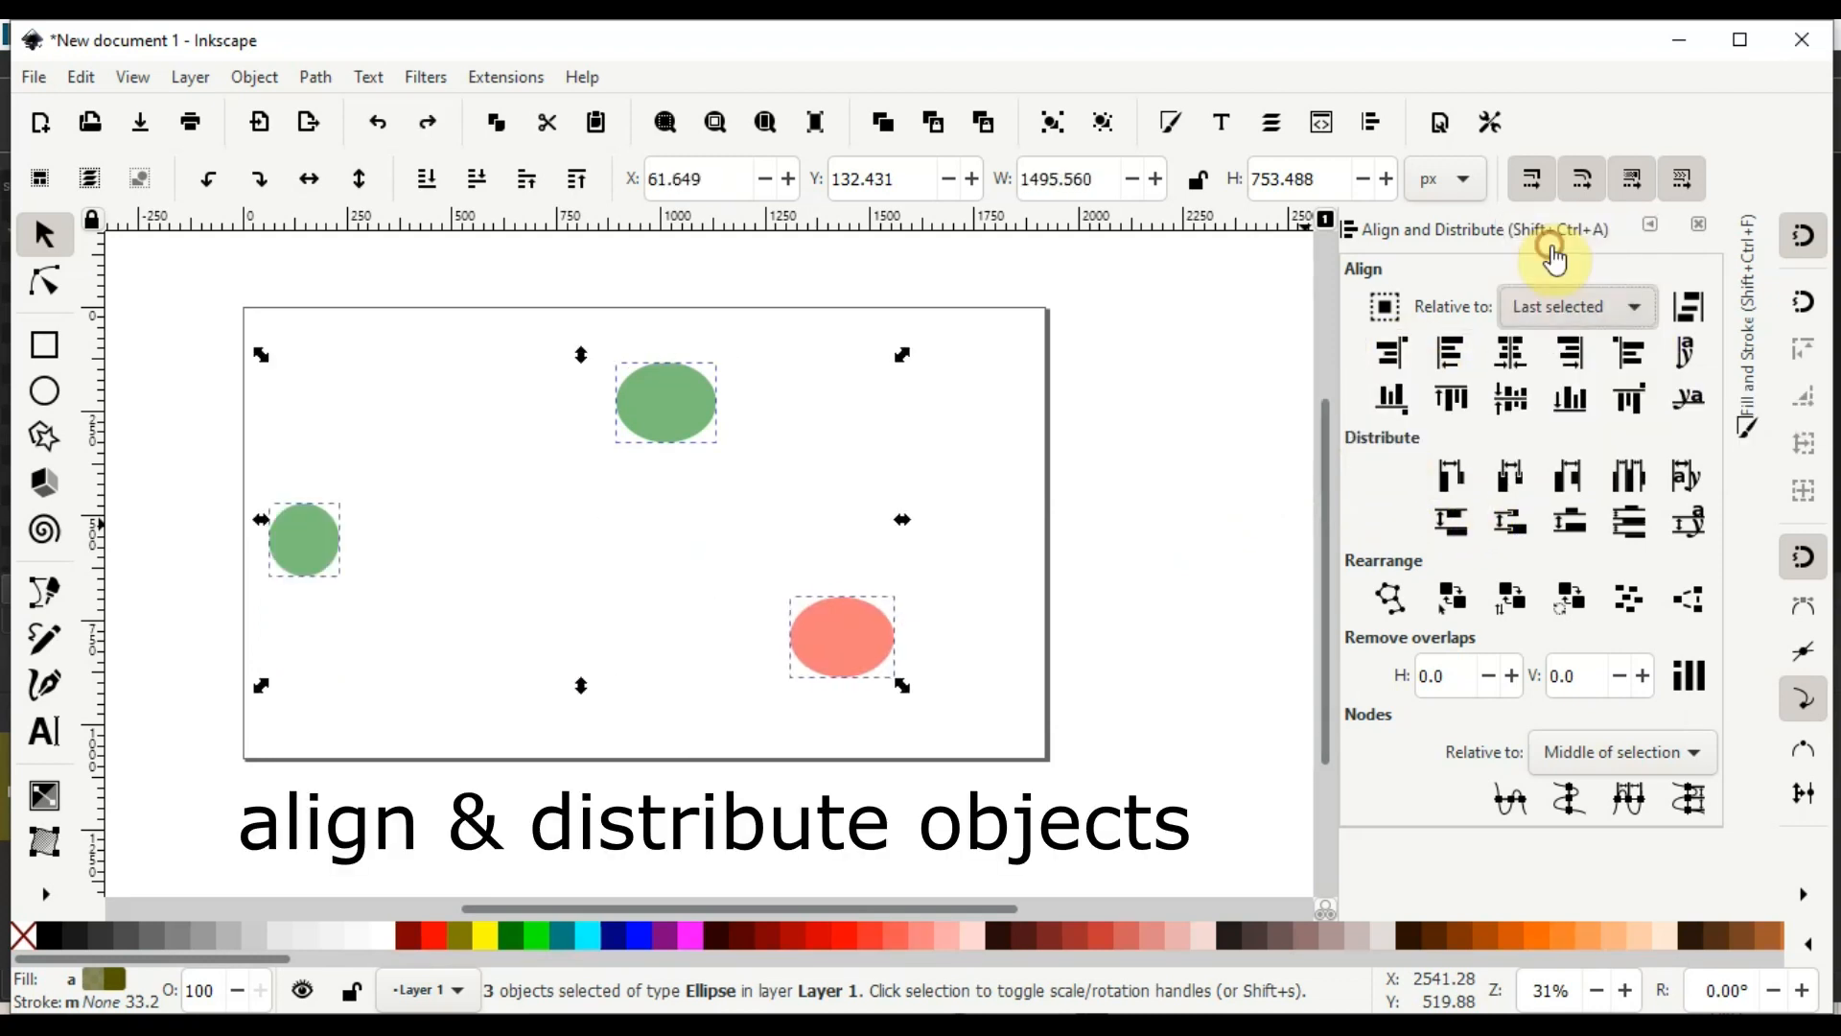
left_click(1598, 324)
left_click(1583, 459)
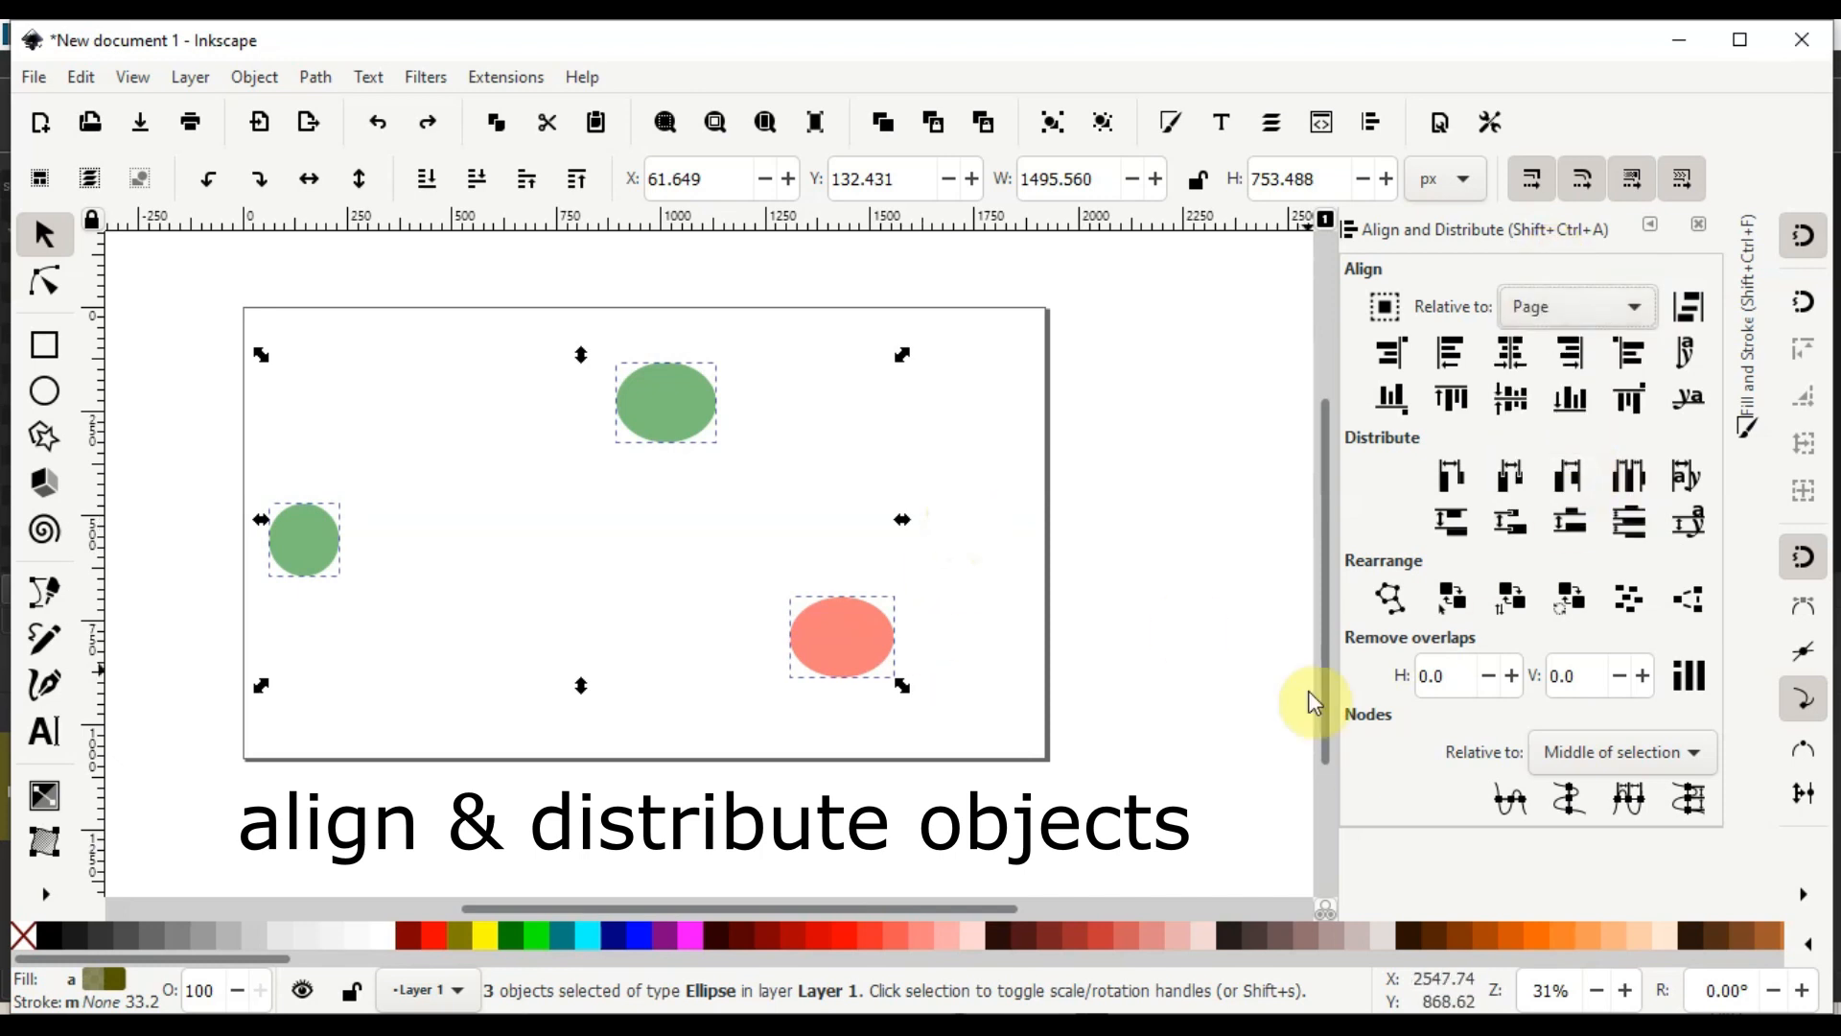
Try centring the ellipses on the page's vertical and horizontal axes and distributing their centres horizontally, undoing each change
left_click(1511, 355)
key("ctrl+z")
left_click(1511, 399)
key("ctrl+z")
left_click(1513, 400)
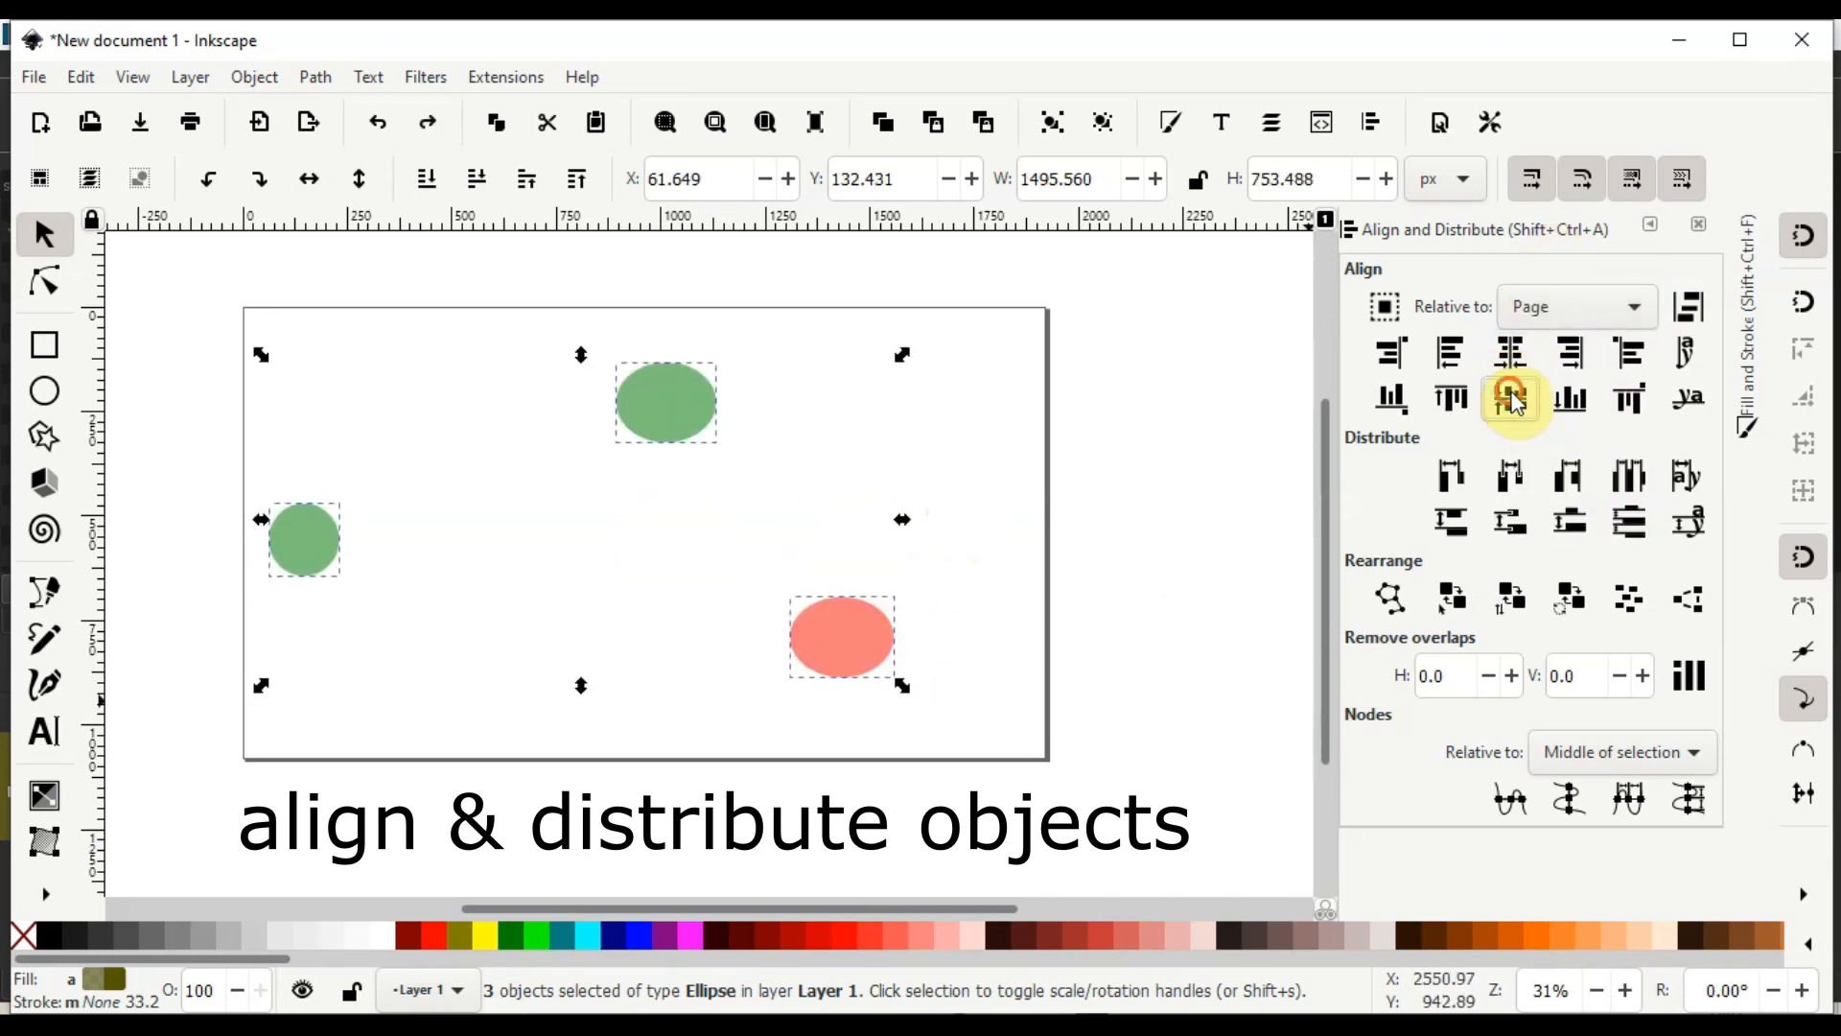
left_click(1518, 479)
key("ctrl+z")
key("ctrl+z")
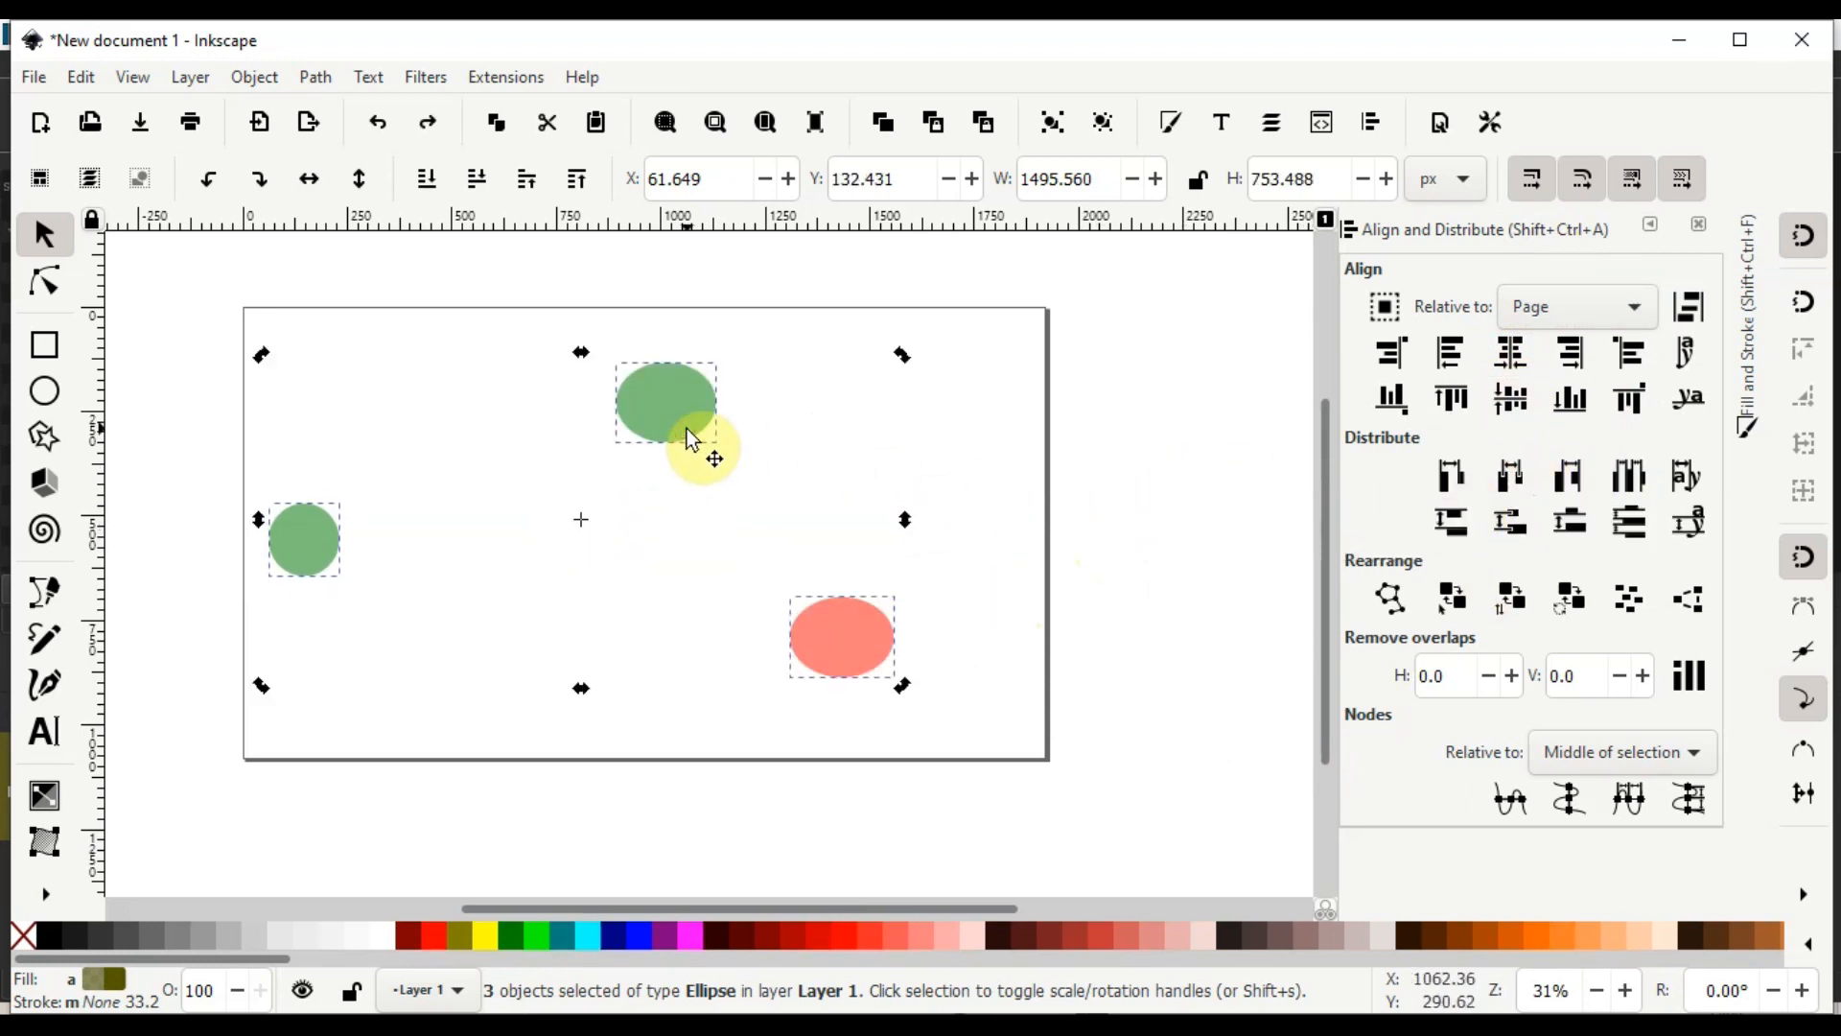
Delete the three selected ellipses from the page
key("Delete")
left_click_drag(787, 522, 917, 520)
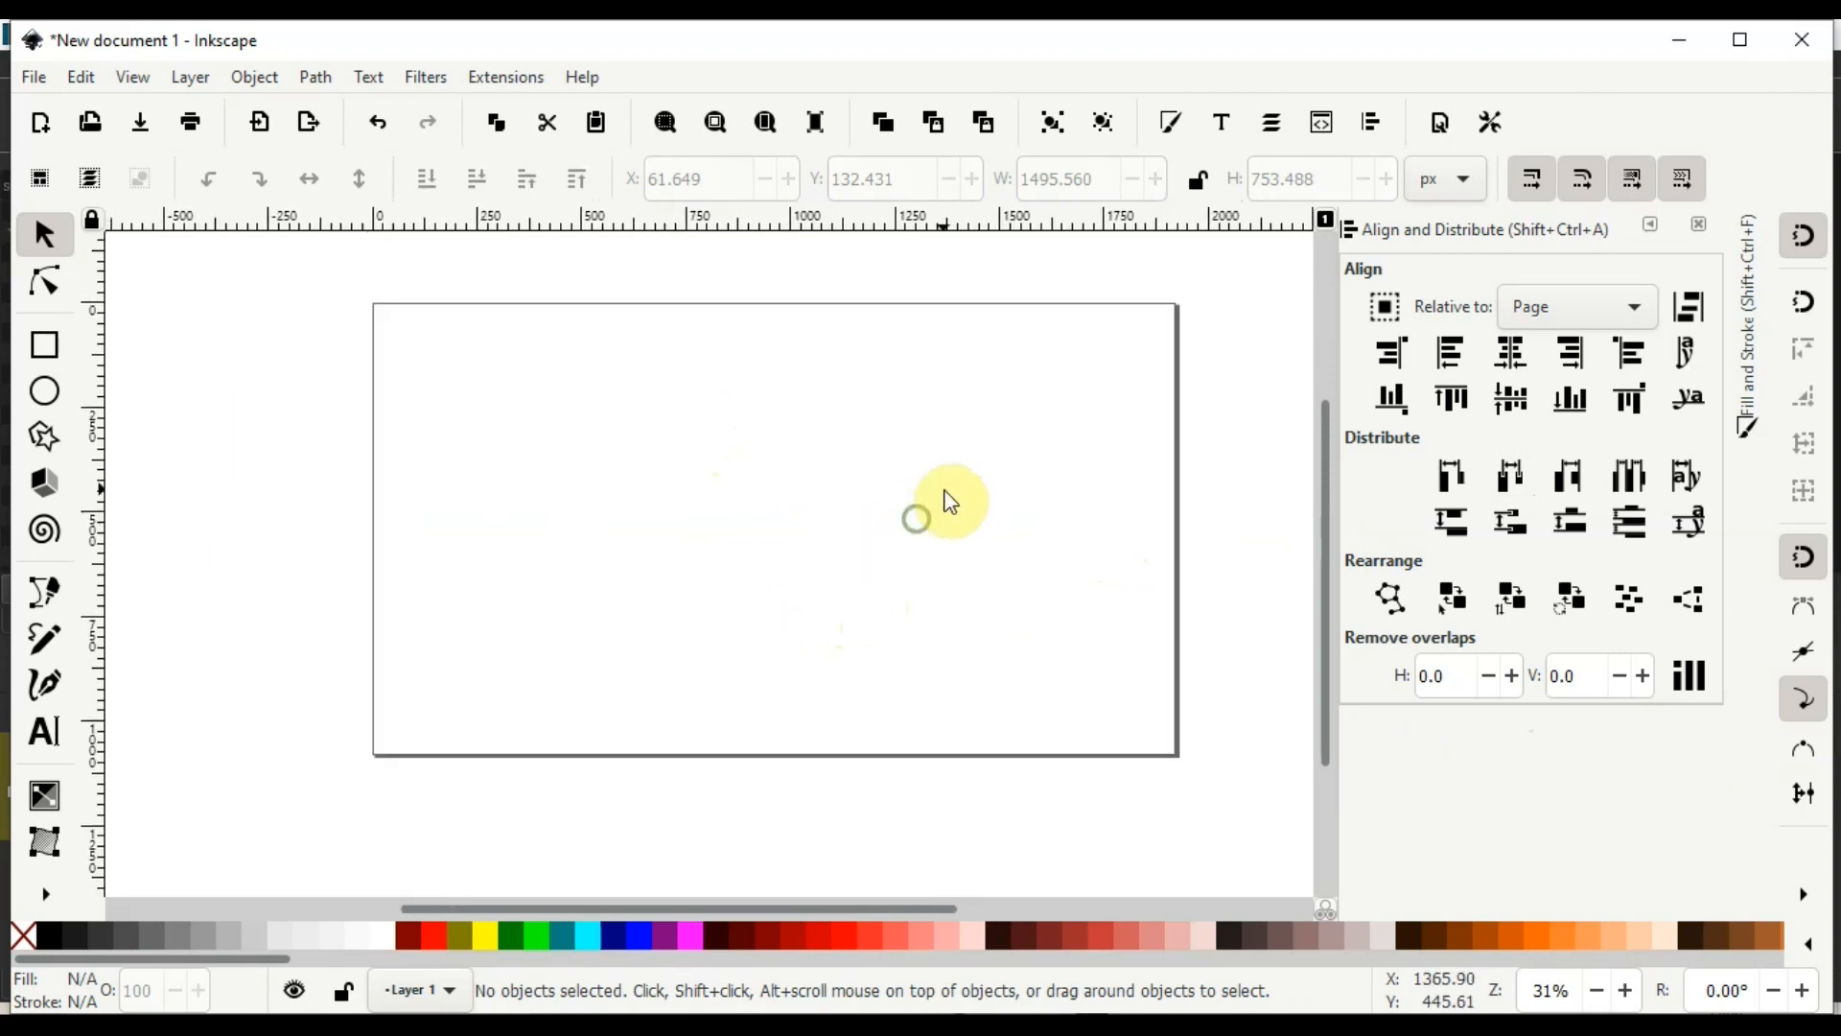
Draw a red ellipse about 229 × 213 px outside the page's left edge and duplicate it into a cluster of three overlapping ellipses
left_click(53, 398)
left_click_drag(197, 400, 294, 485)
left_click_drag(146, 433, 130, 475)
left_click(44, 233)
double_click(180, 464)
left_click(42, 234)
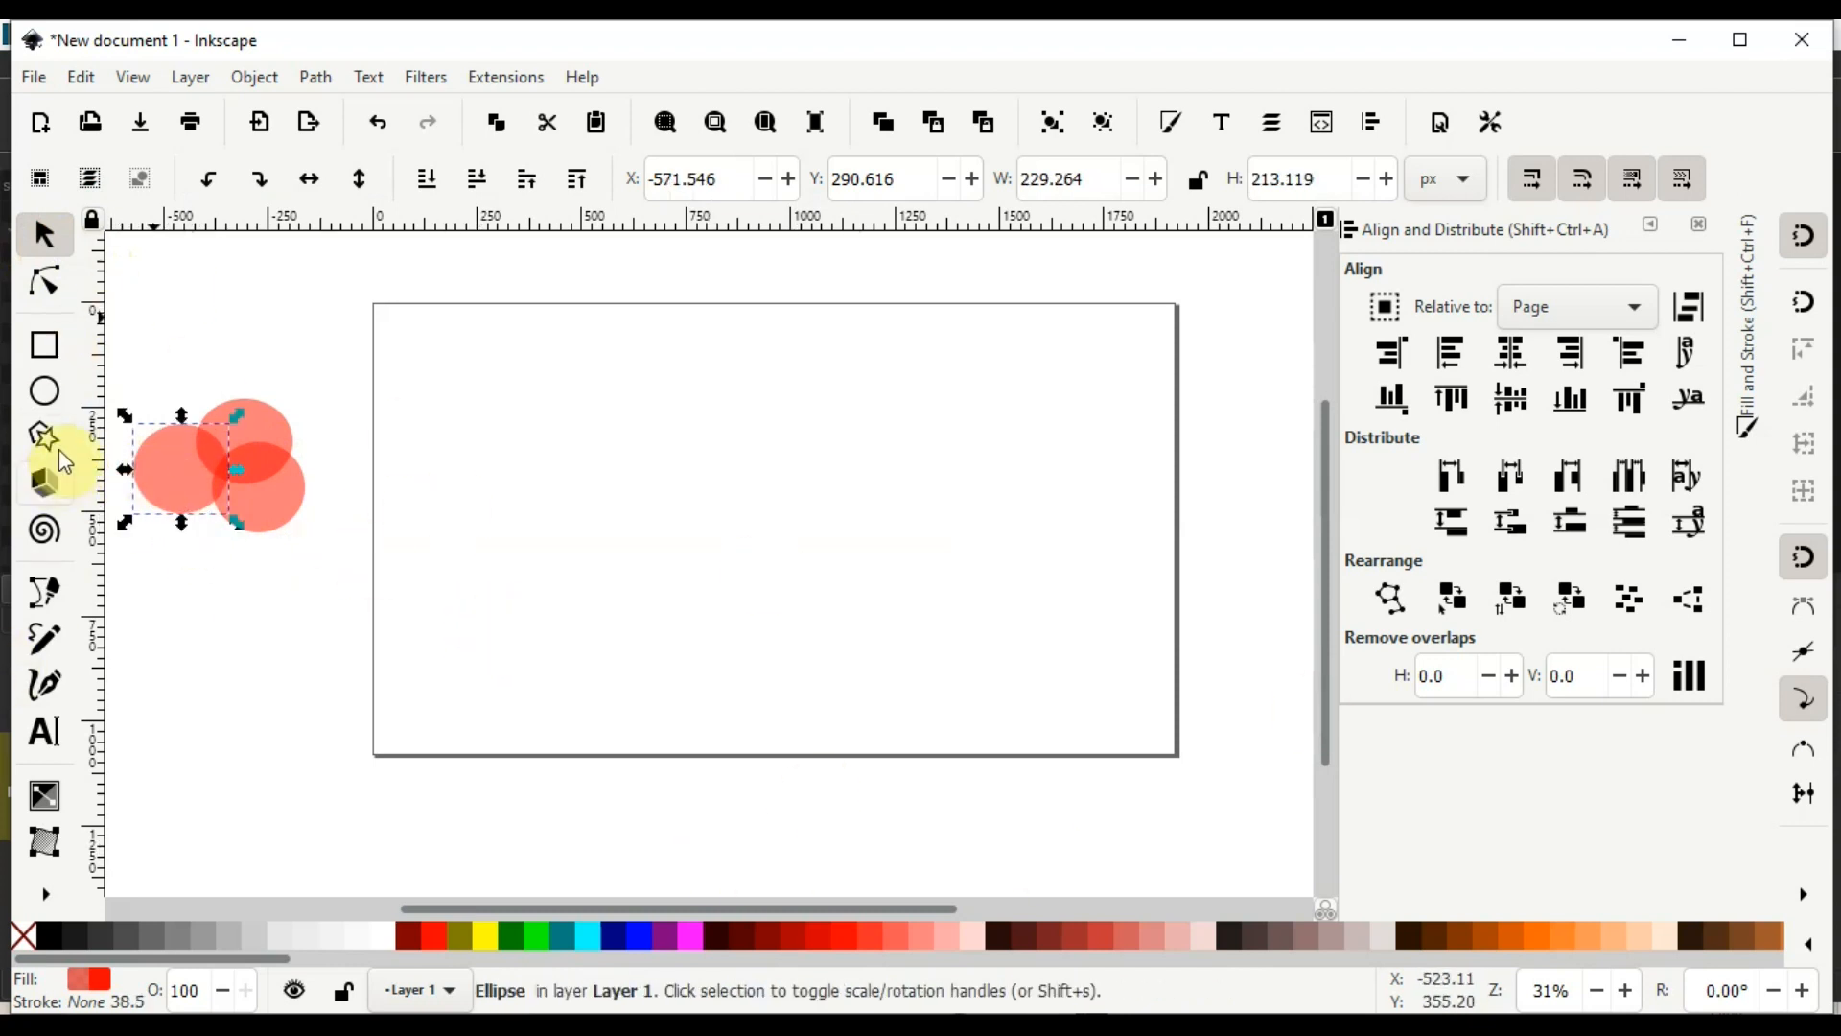
Draw a blue rectangle about 501 × 349 px near the page's centre and activate the Selector tool
left_click(48, 347)
left_click_drag(658, 404, 868, 551)
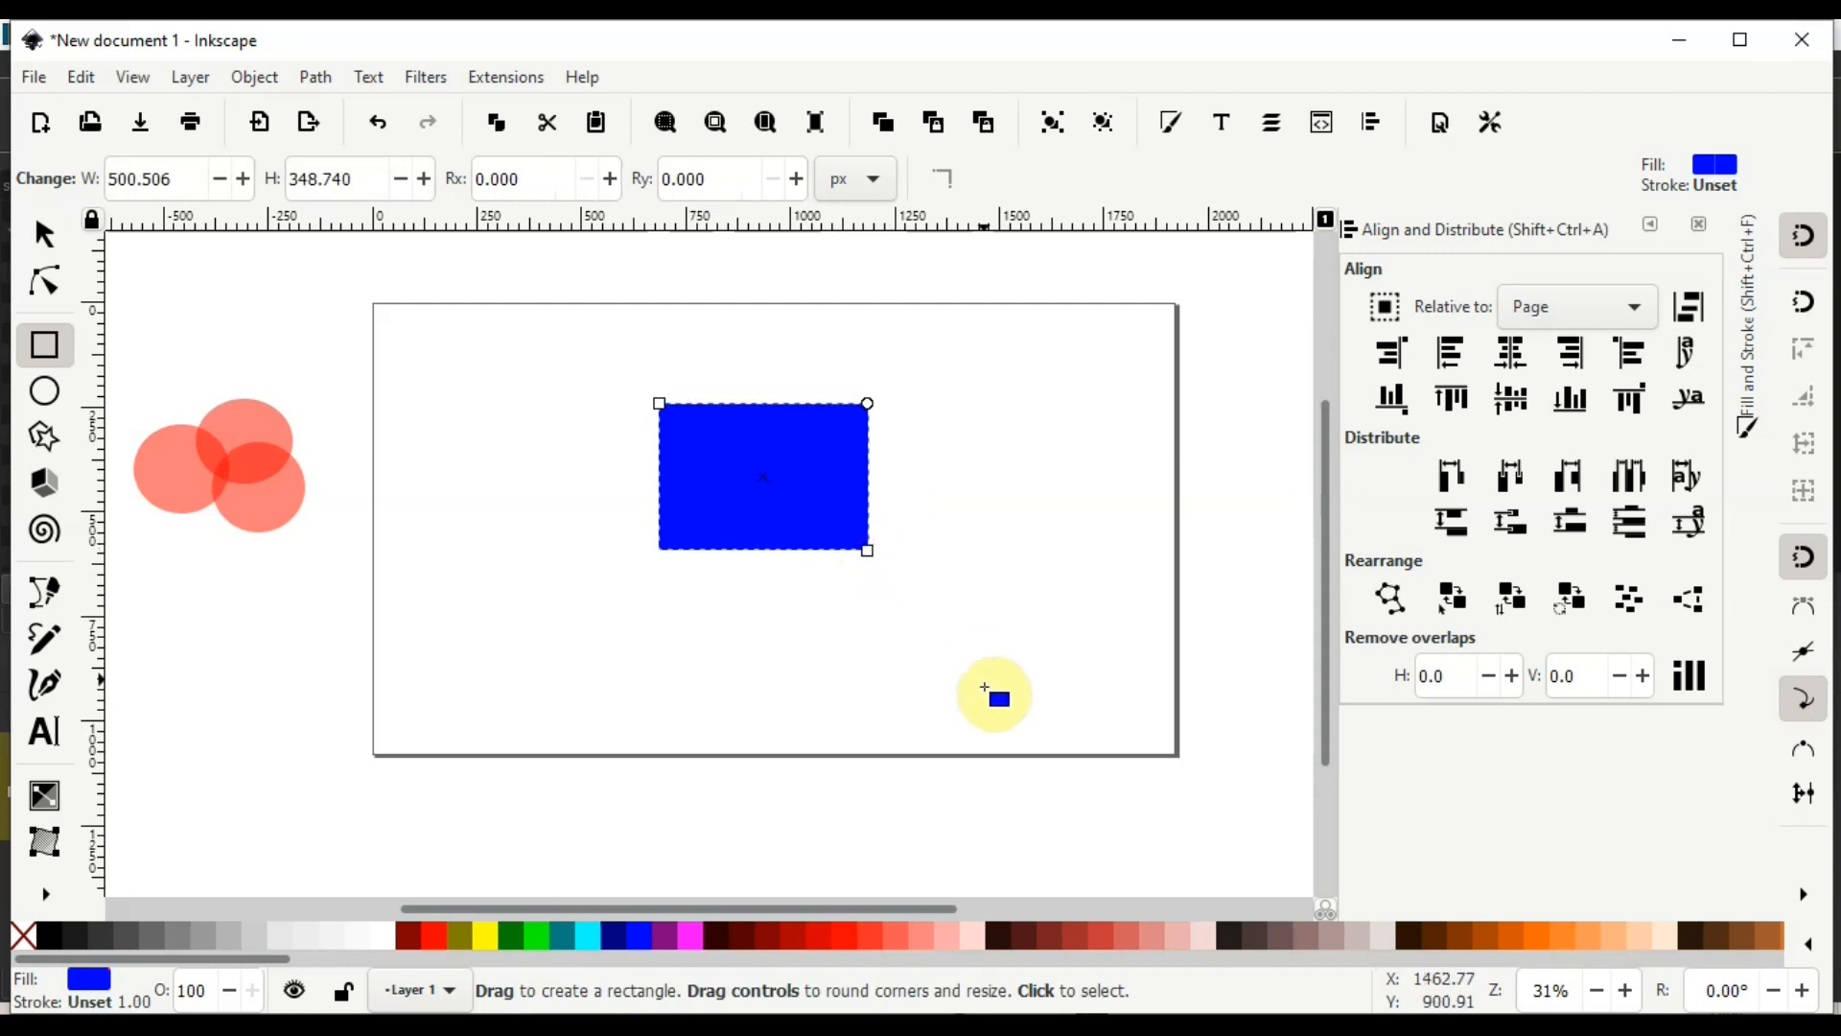
left_click(53, 241)
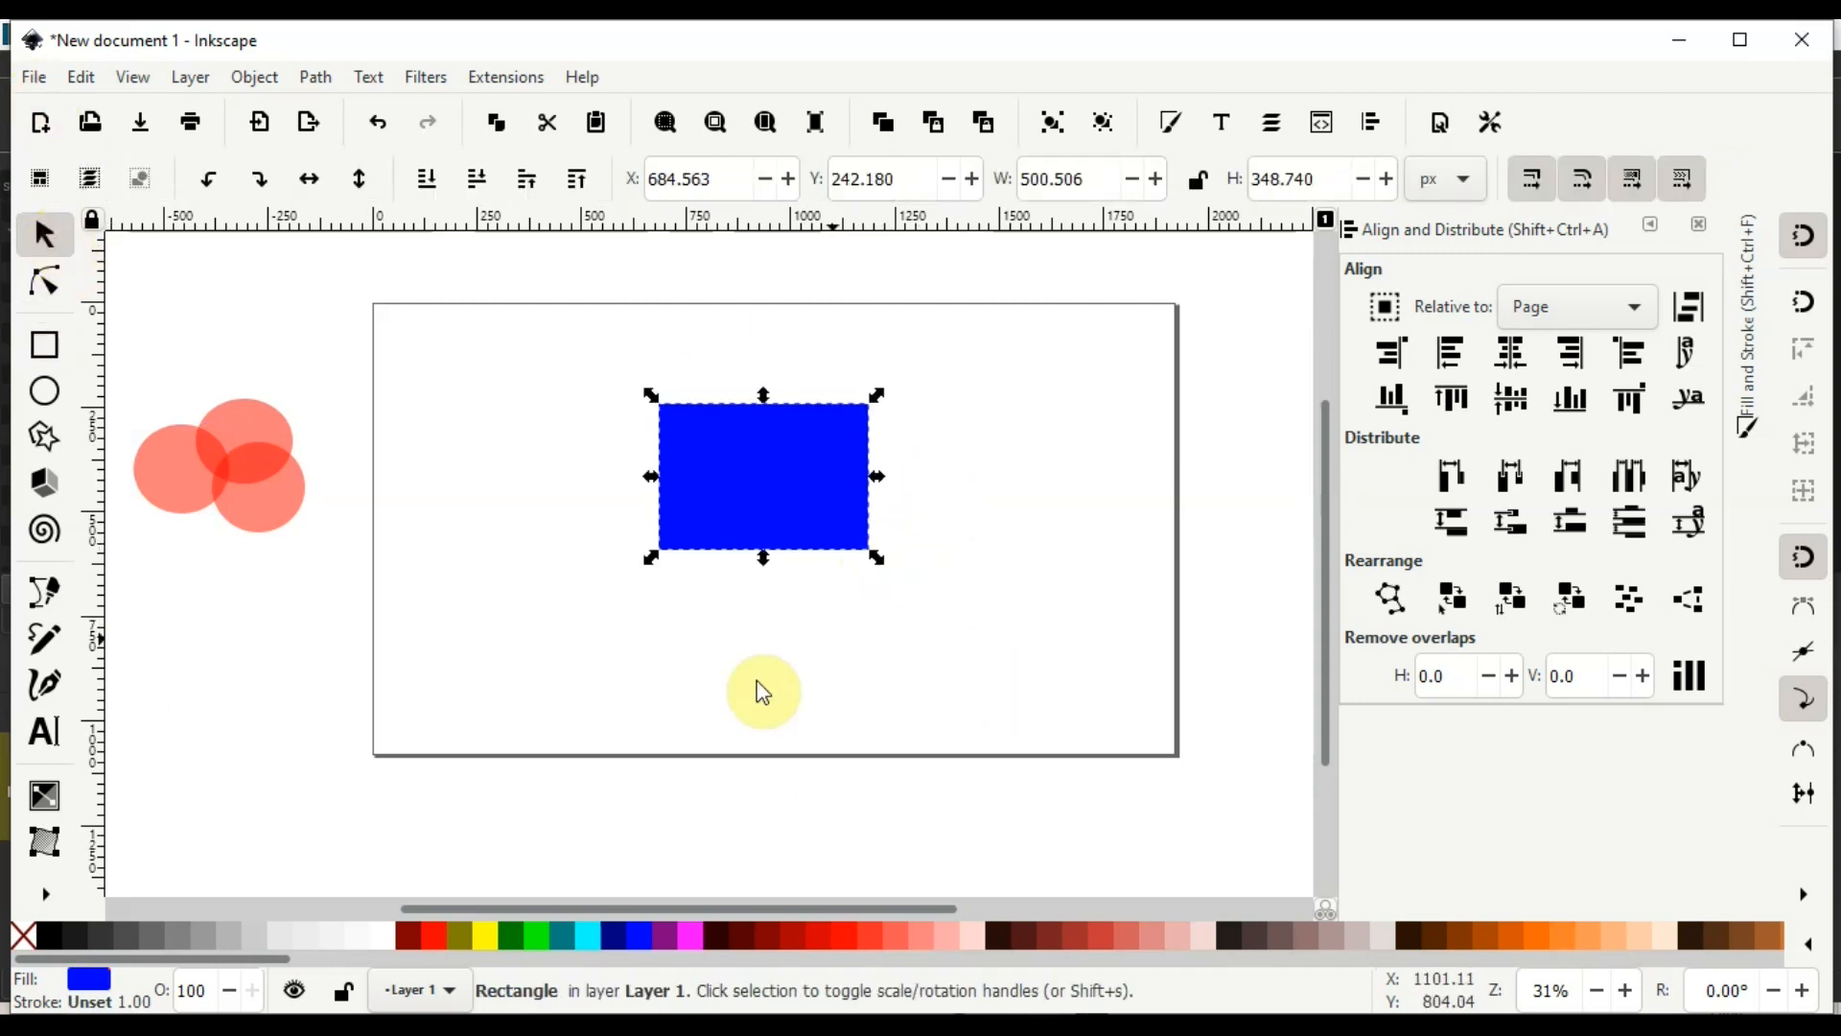
Turn on aligning the selection as a group and make alignment relative to First selected
left_click(1693, 309)
left_click_drag(123, 376, 306, 580)
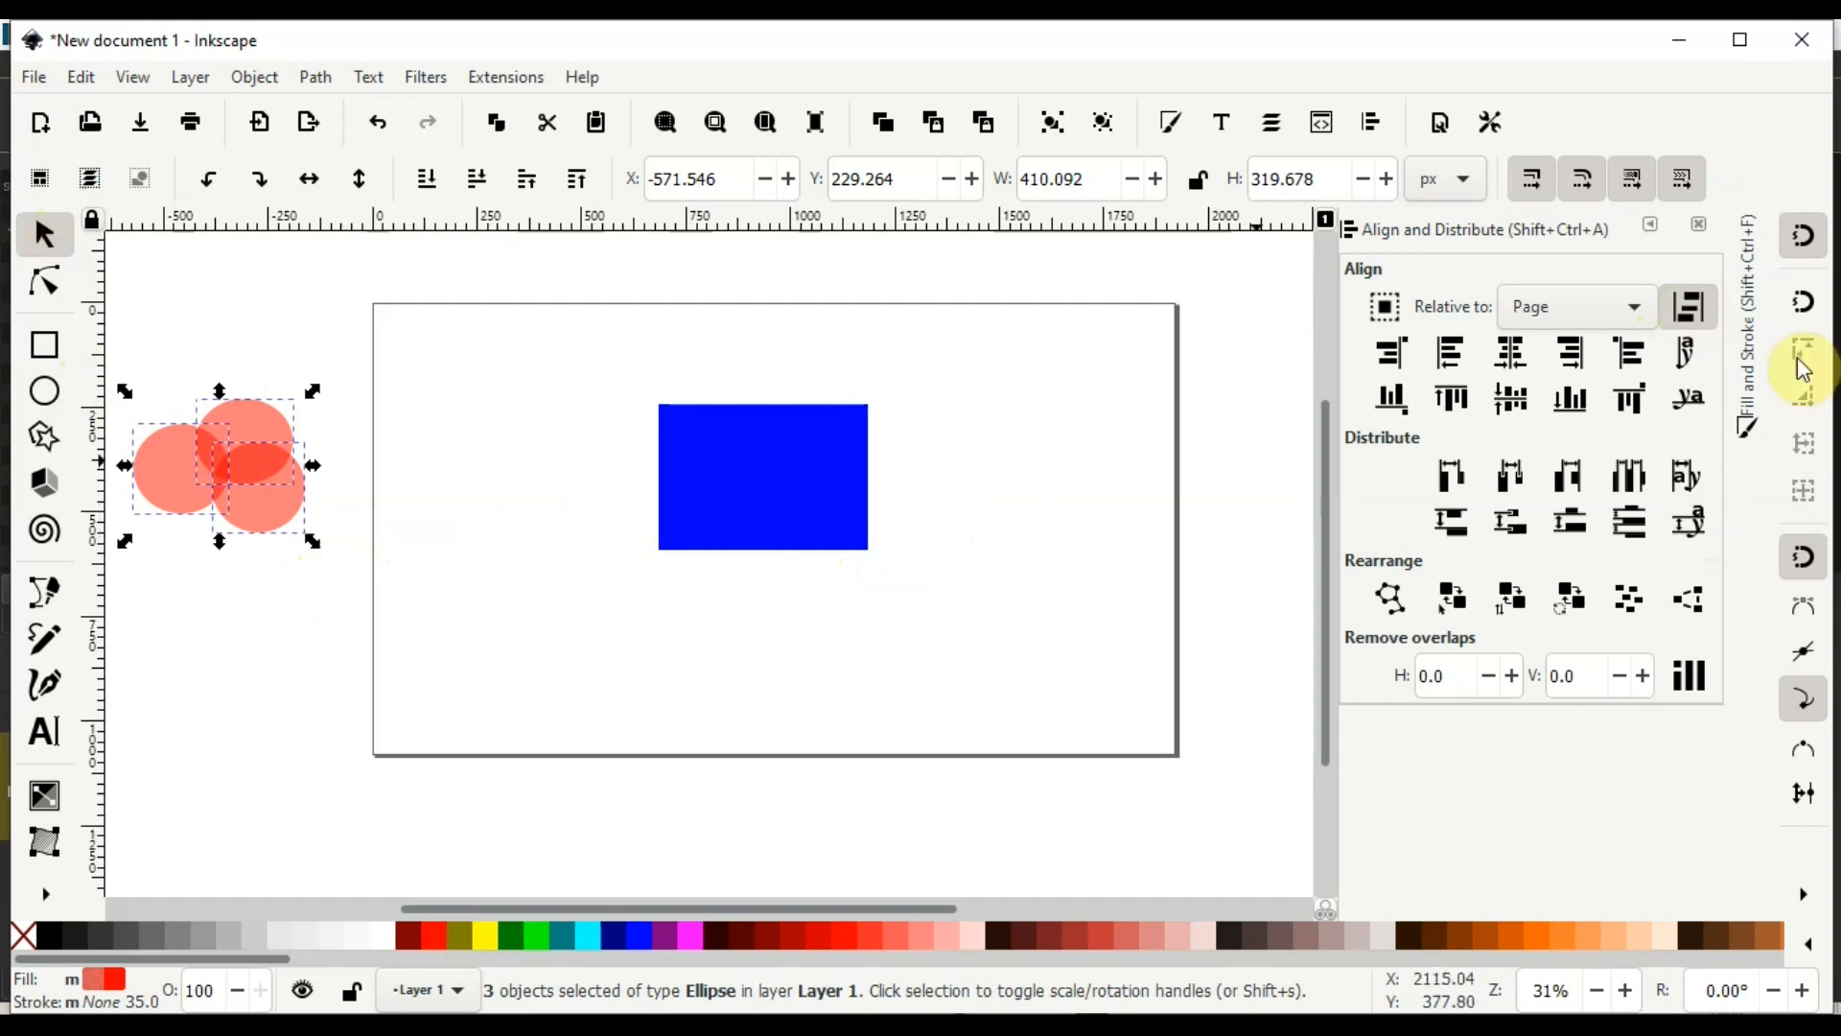
left_click(1640, 316)
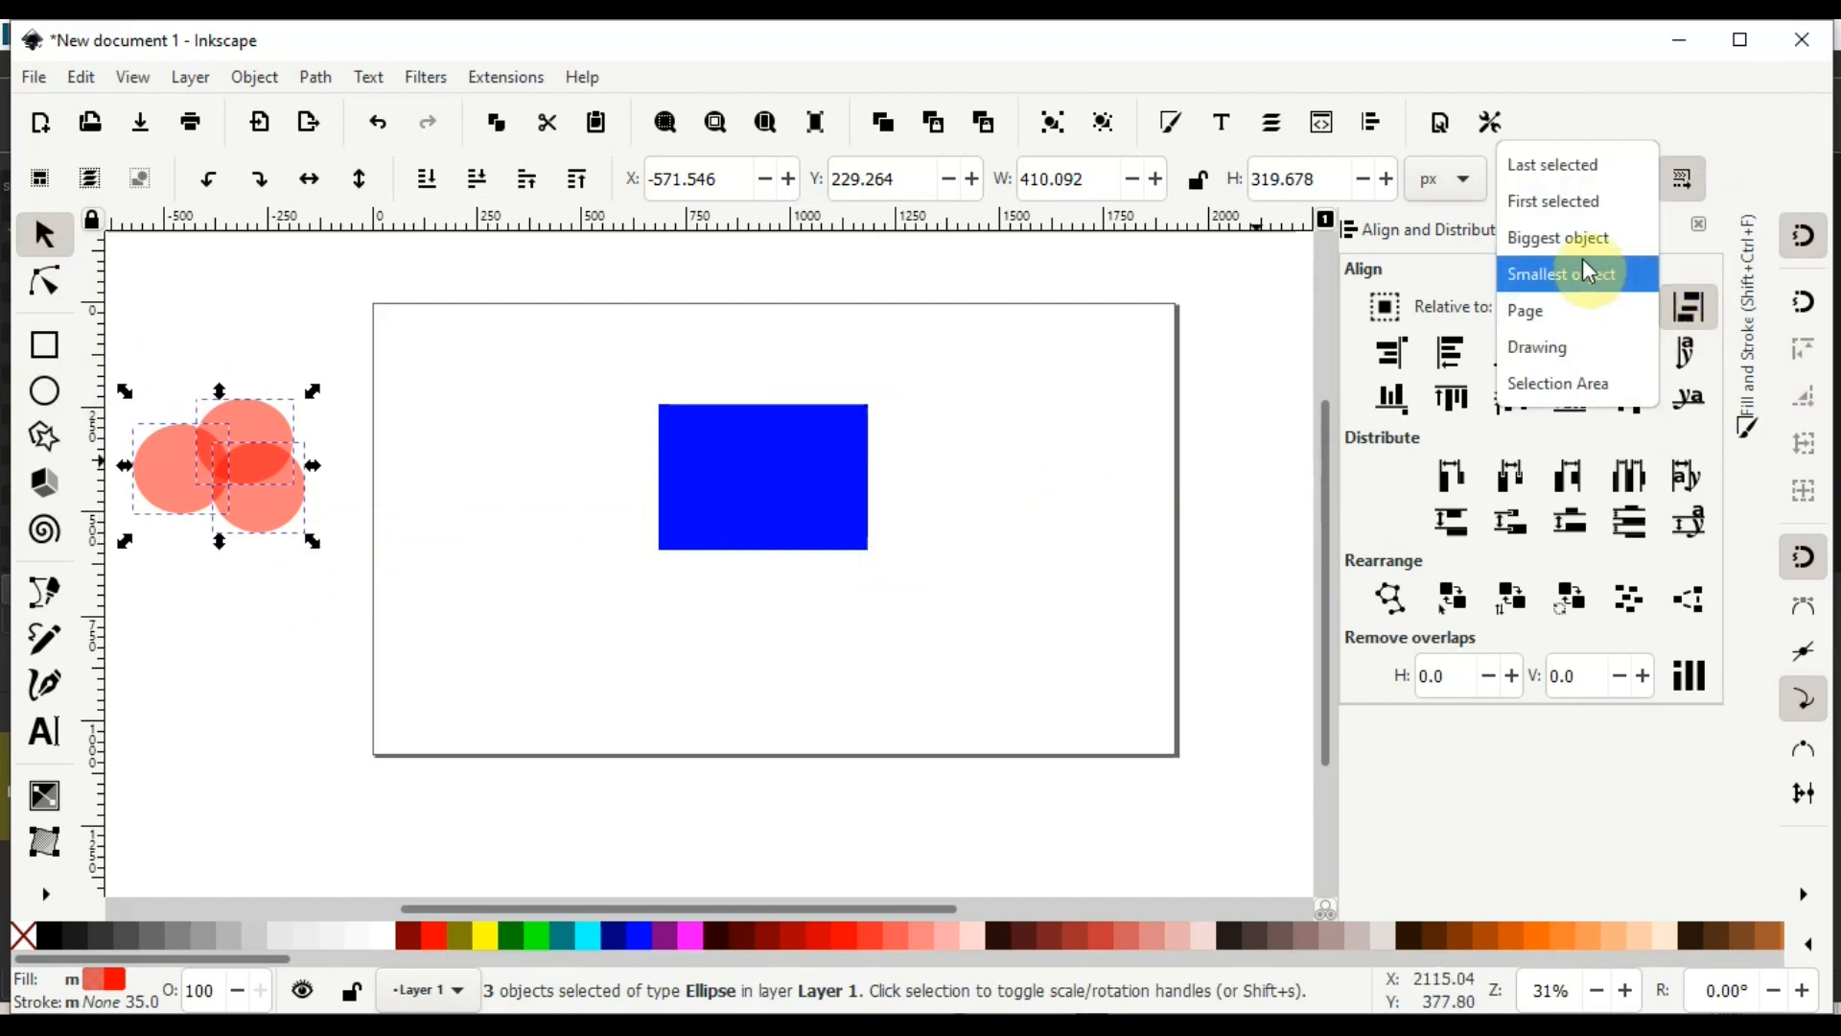
left_click(1552, 201)
Try centring the three ellipses on the blue rectangle's vertical axis and lowering the rectangle to the bottom of the stack
left_click(781, 451)
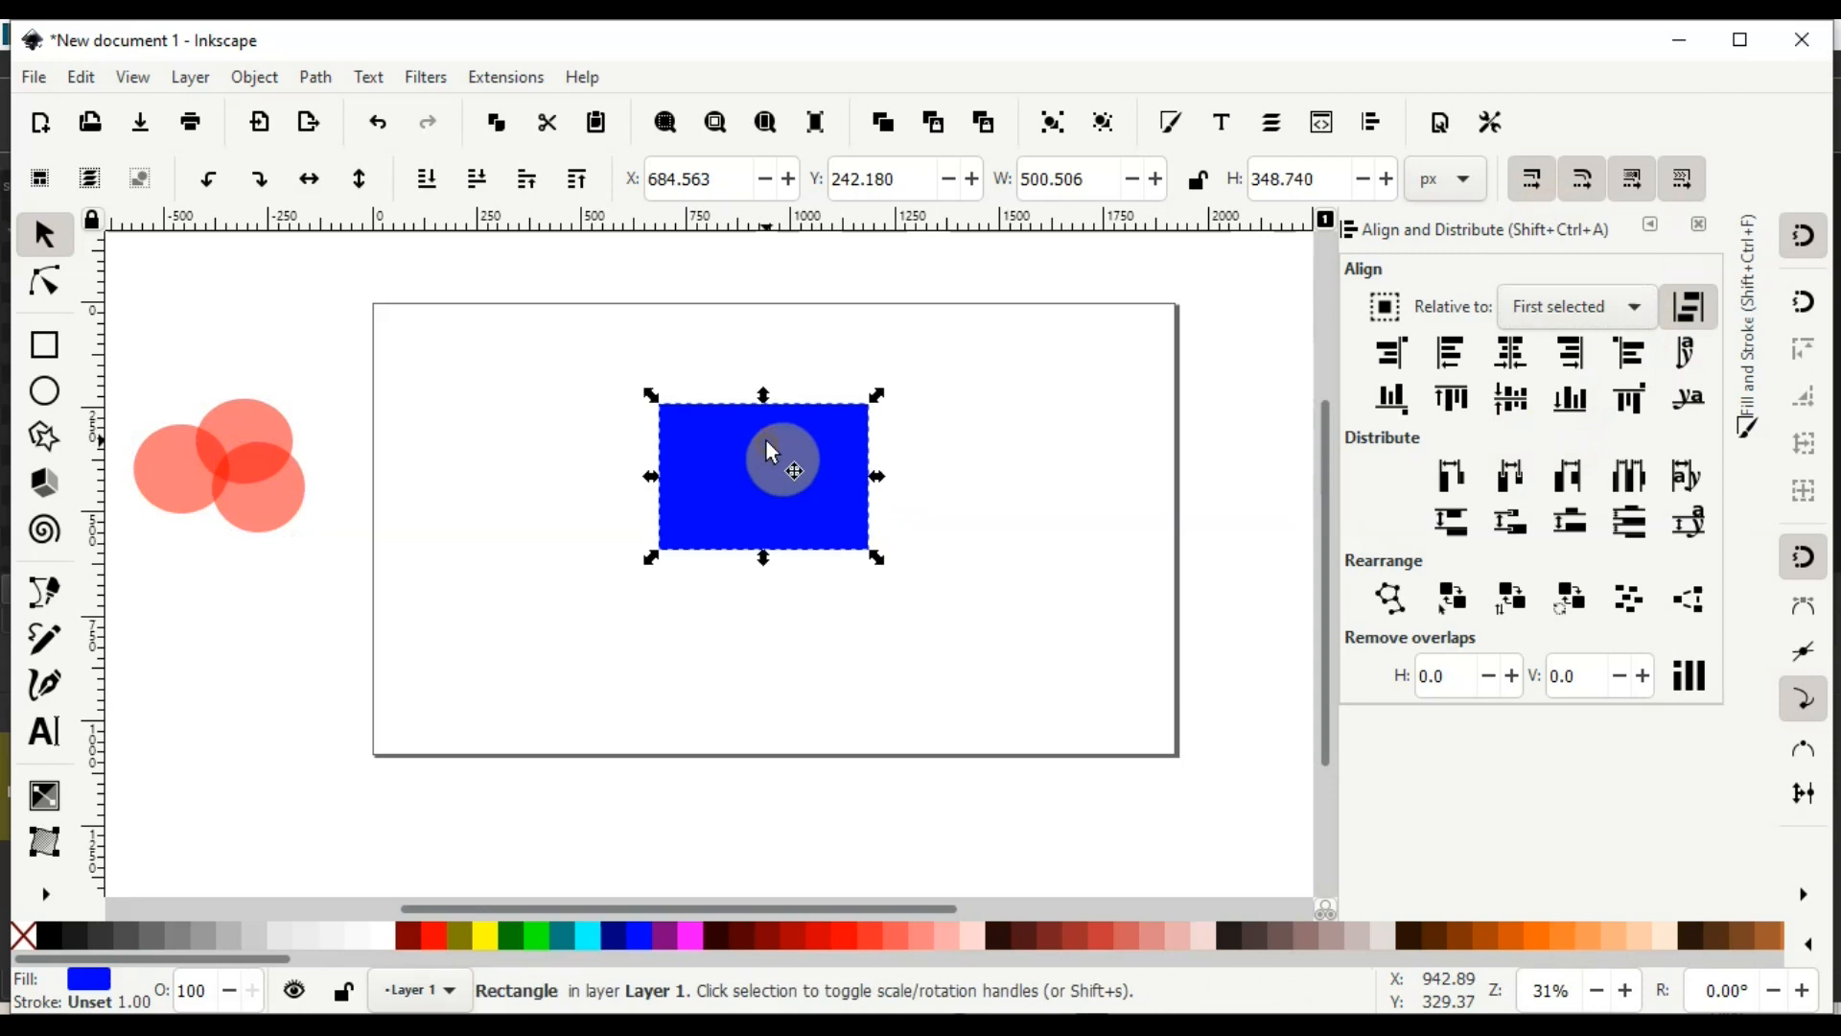
left_click_drag(123, 369, 287, 581)
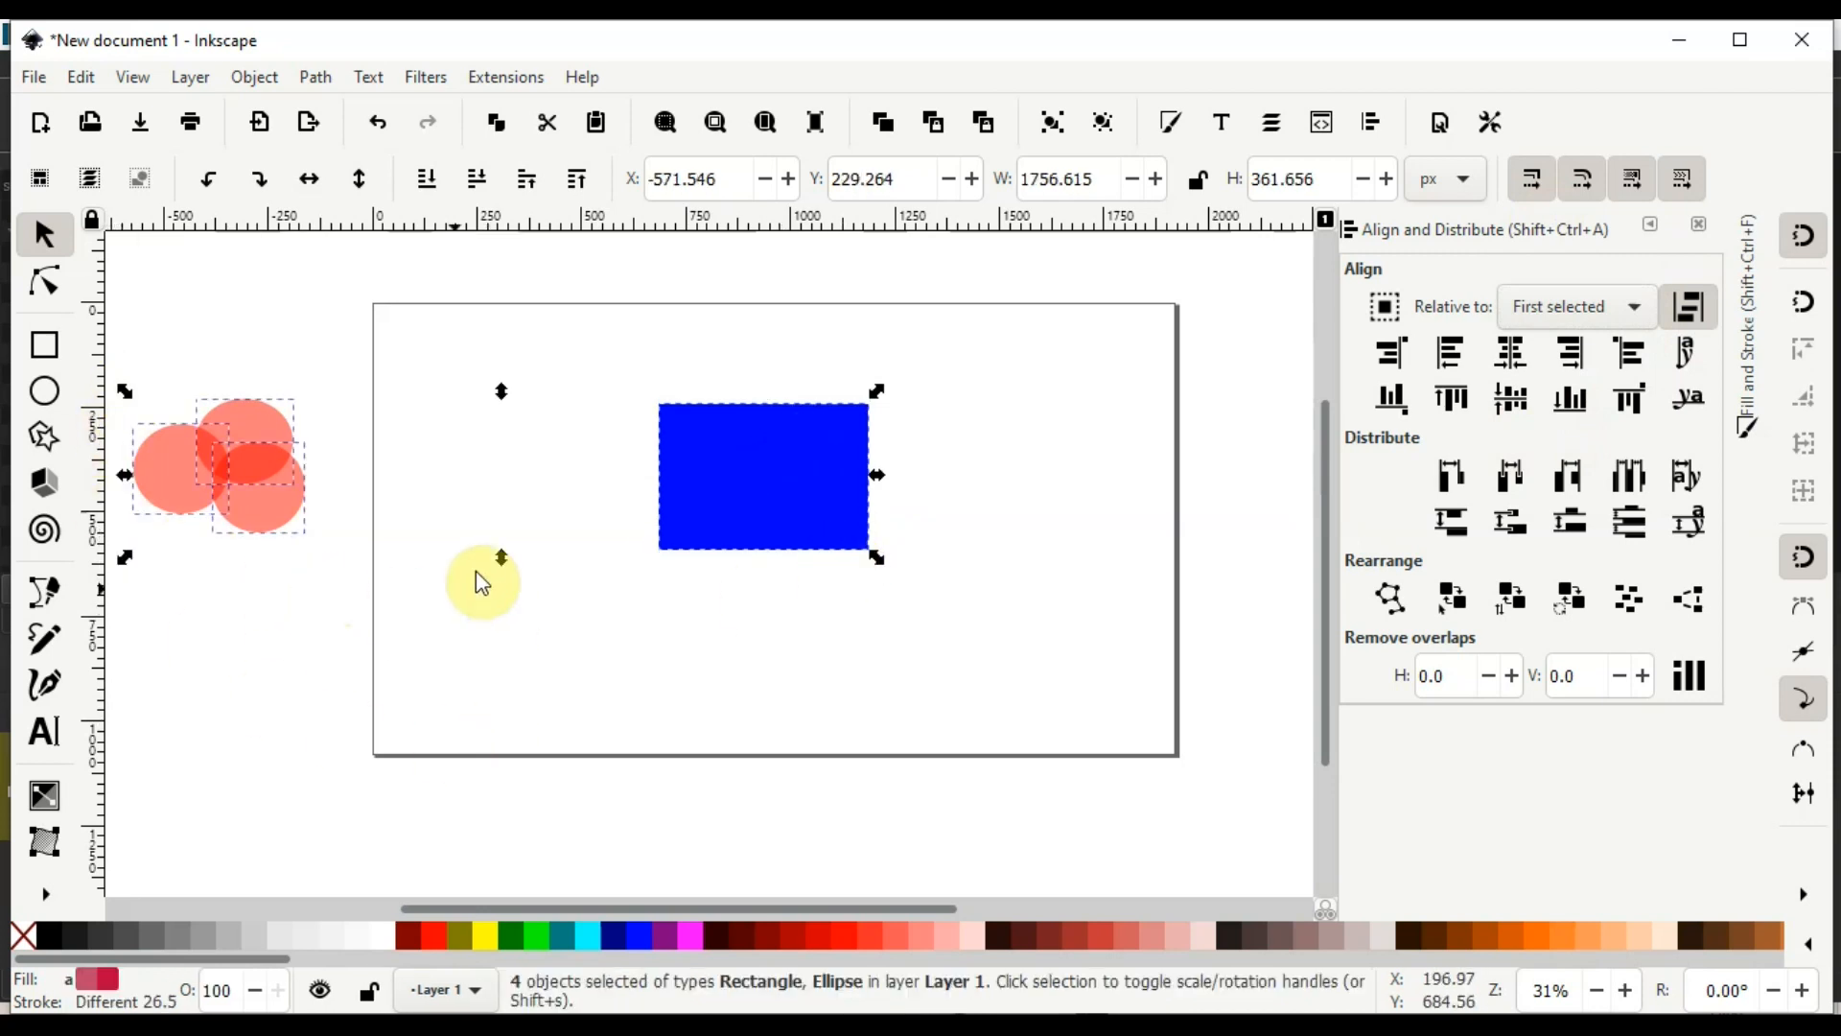
left_click(1514, 355)
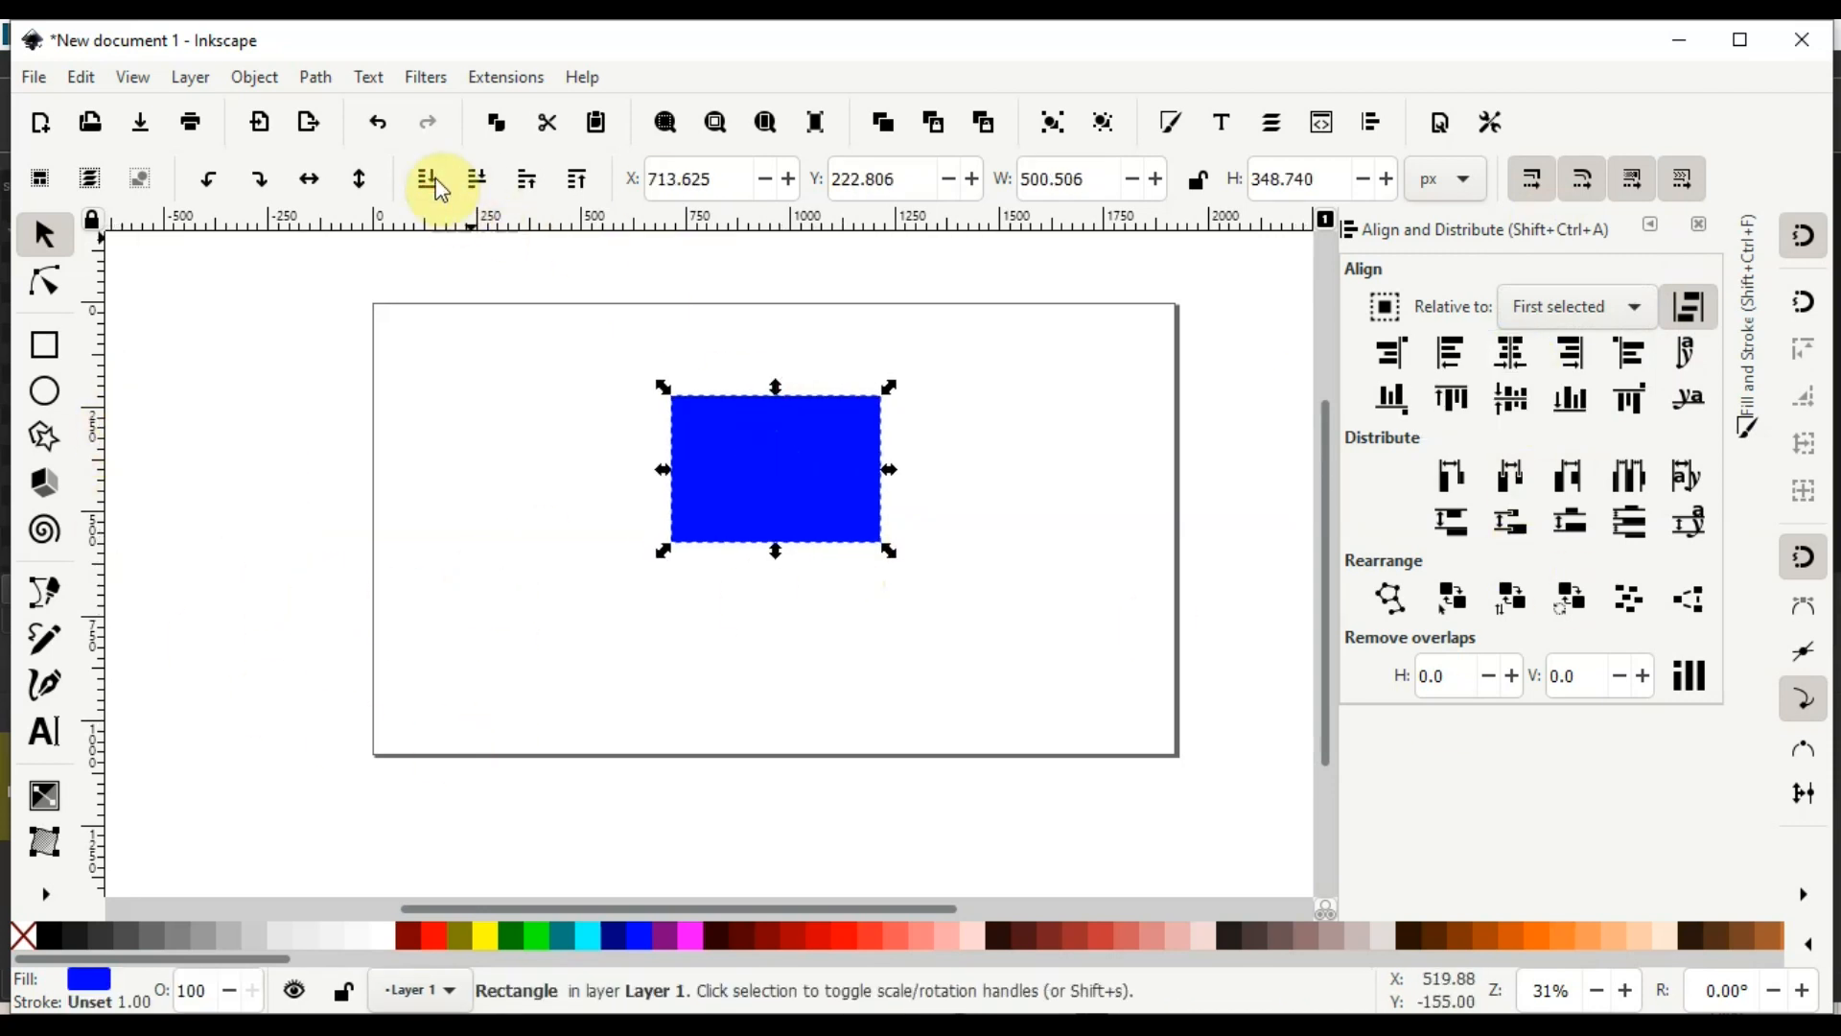
left_click(428, 180)
left_click_drag(860, 497, 851, 480)
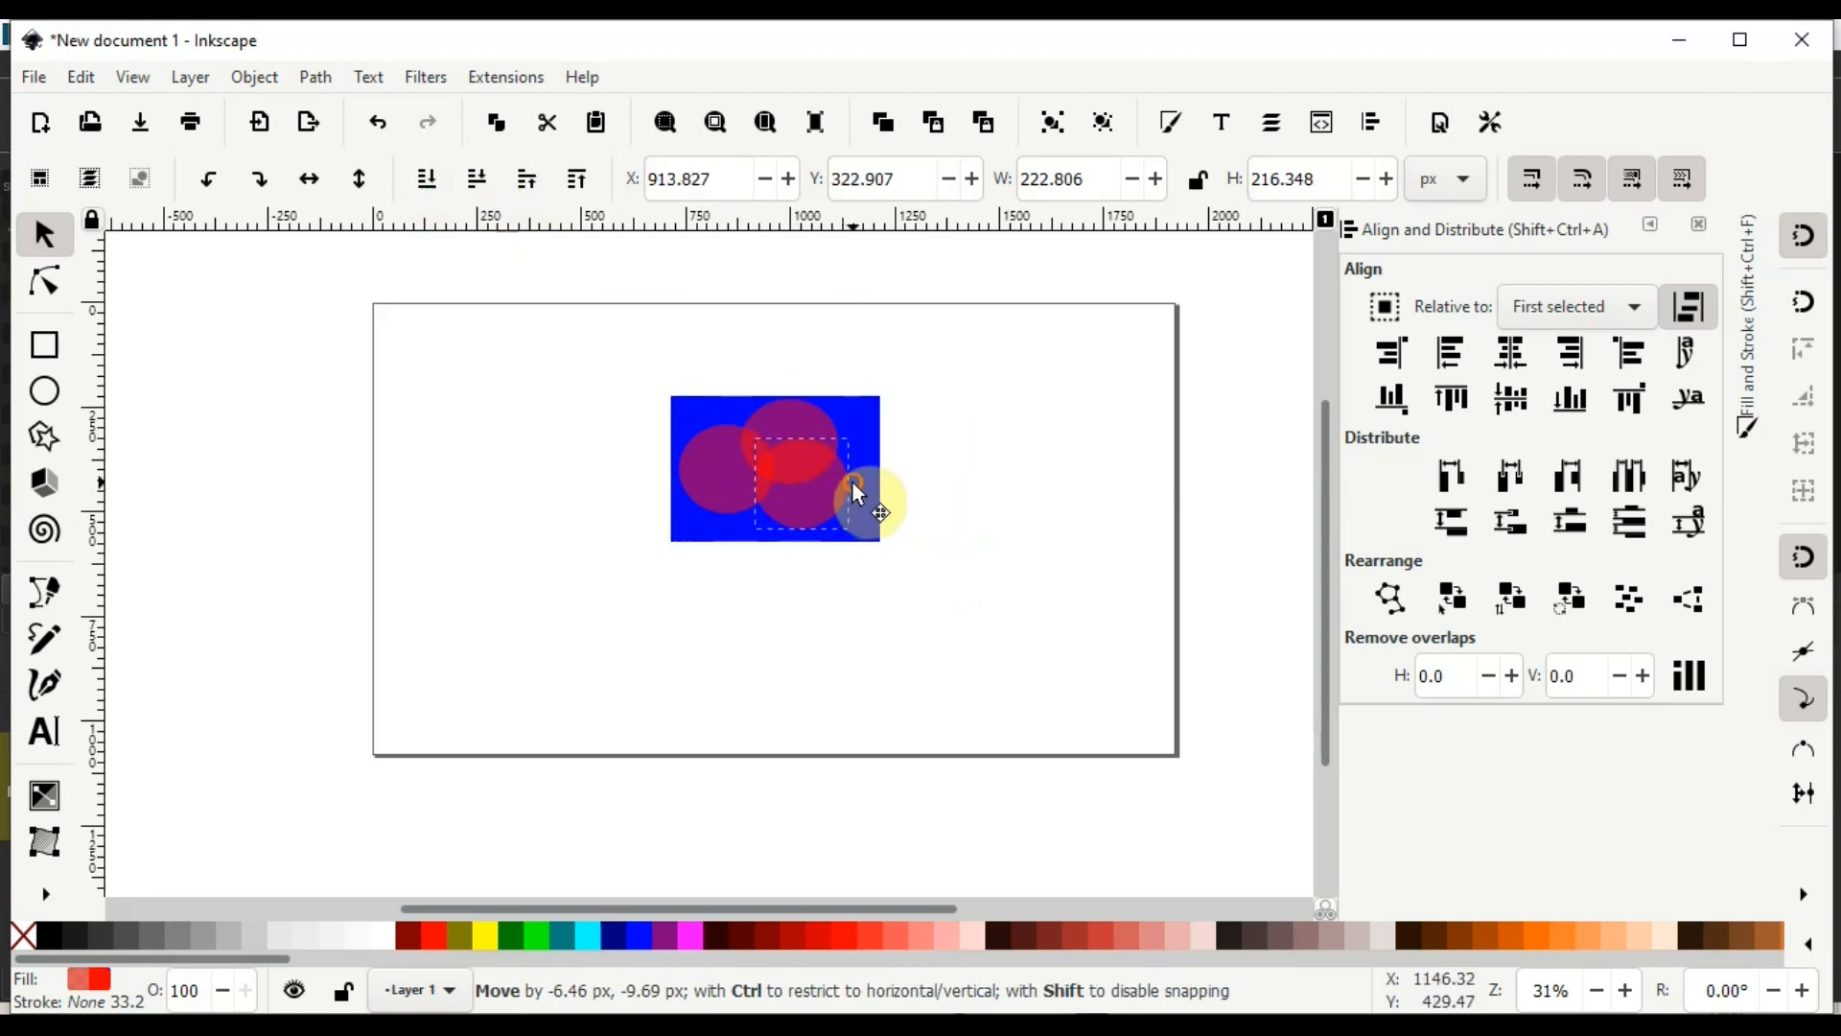
left_click_drag(734, 498, 187, 499)
Try centring all four objects on the vertical axis relative to Biggest object, and undo back past the drawn rectangle
left_click(245, 338)
left_click_drag(125, 384, 362, 581)
left_click(1653, 320)
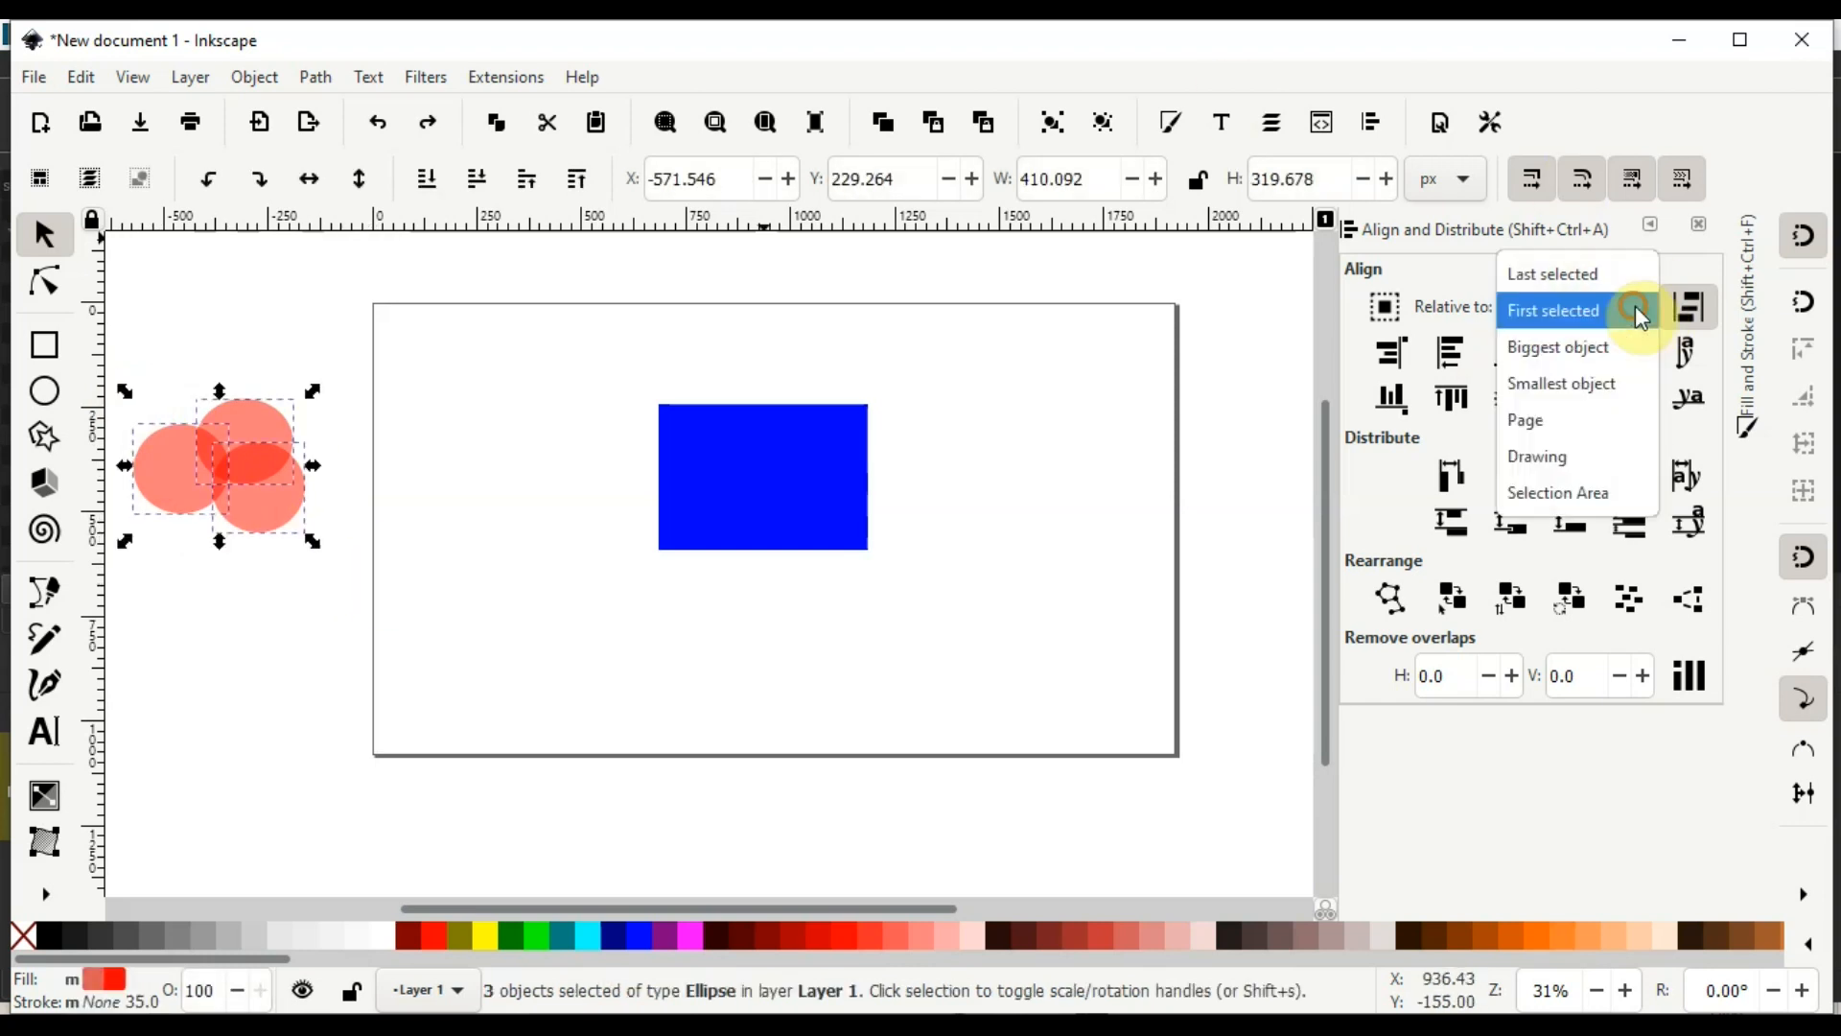
left_click(1603, 361)
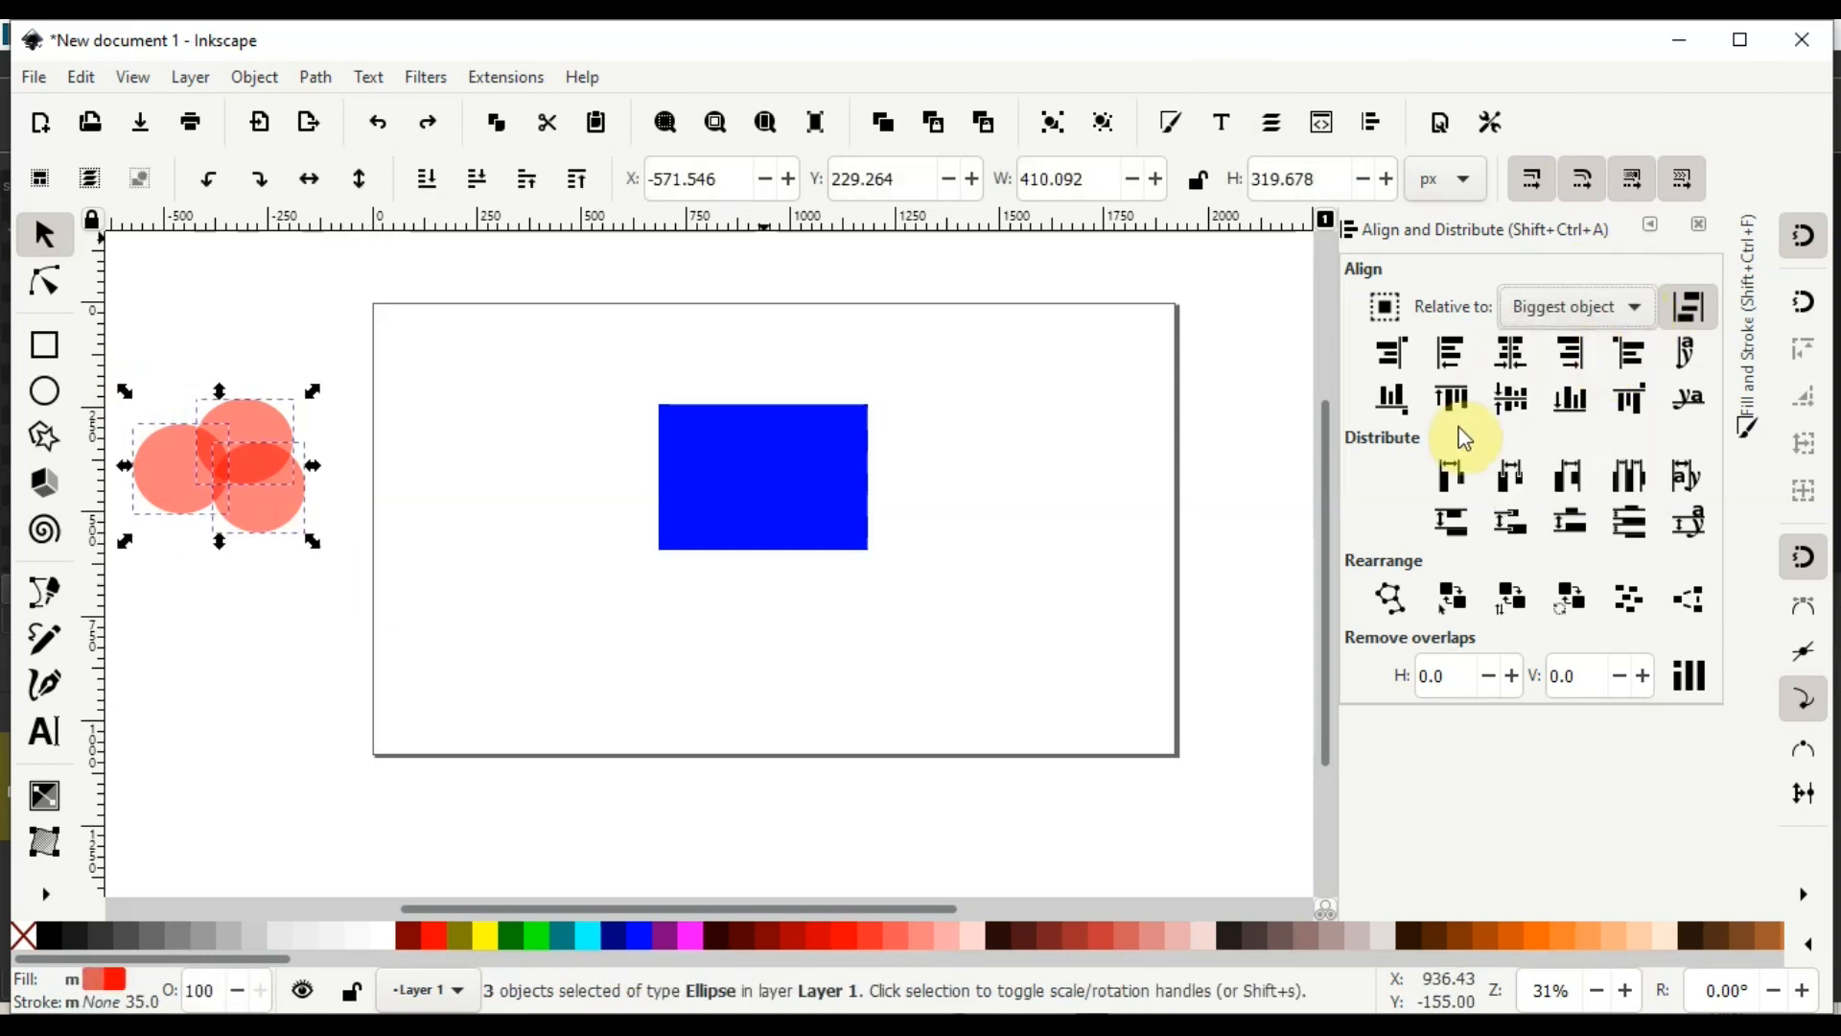
left_click(245, 345)
left_click_drag(119, 334, 1041, 633)
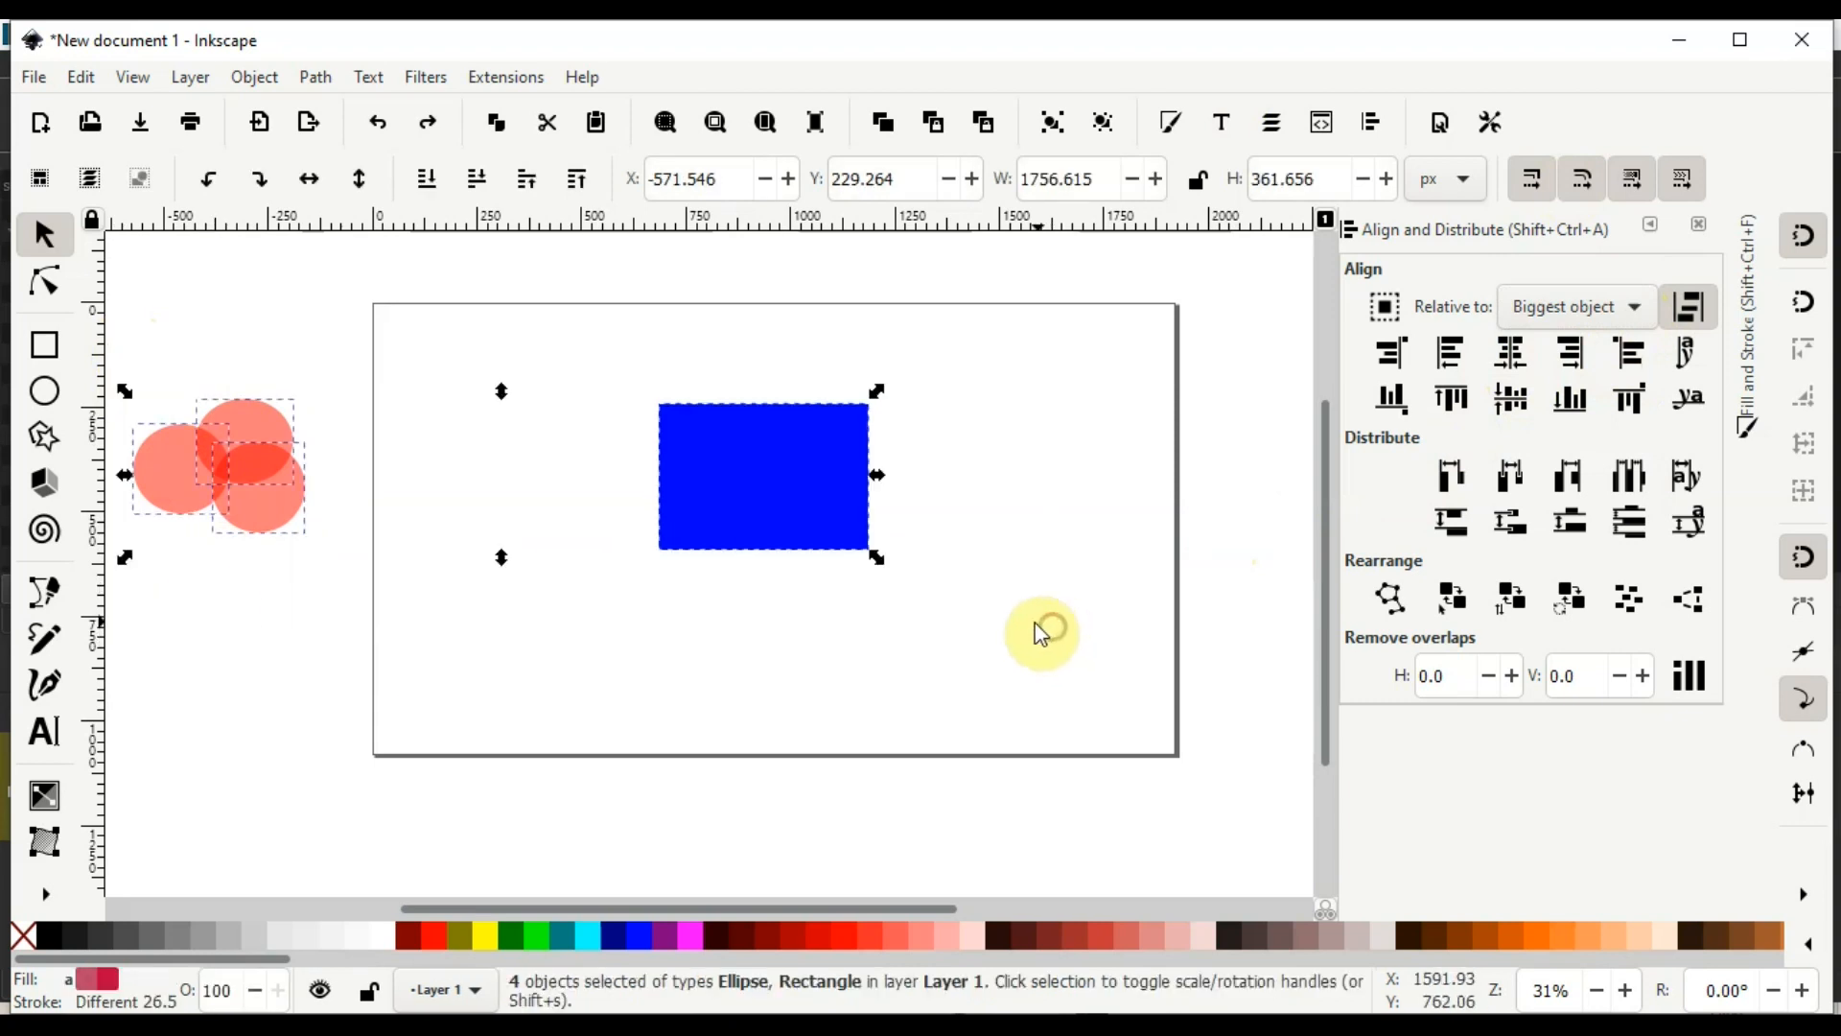
left_click(1513, 366)
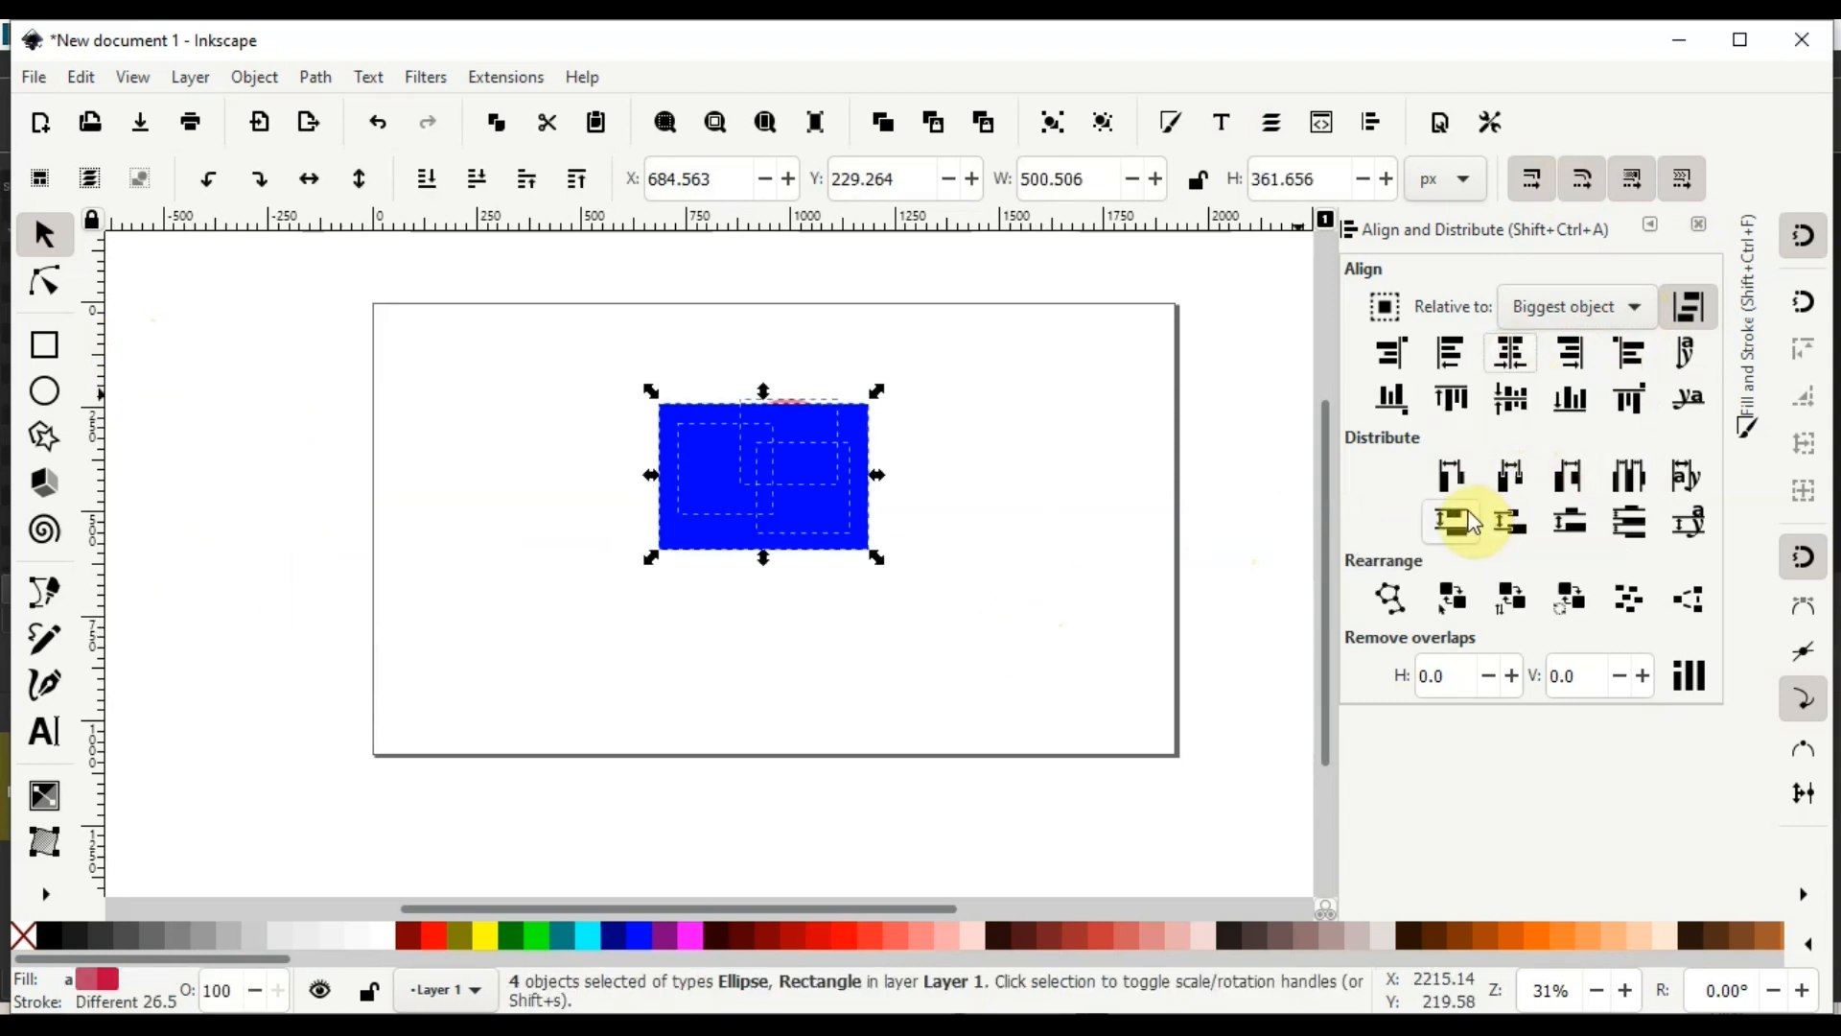
key("ctrl+z")
key("ctrl+z")
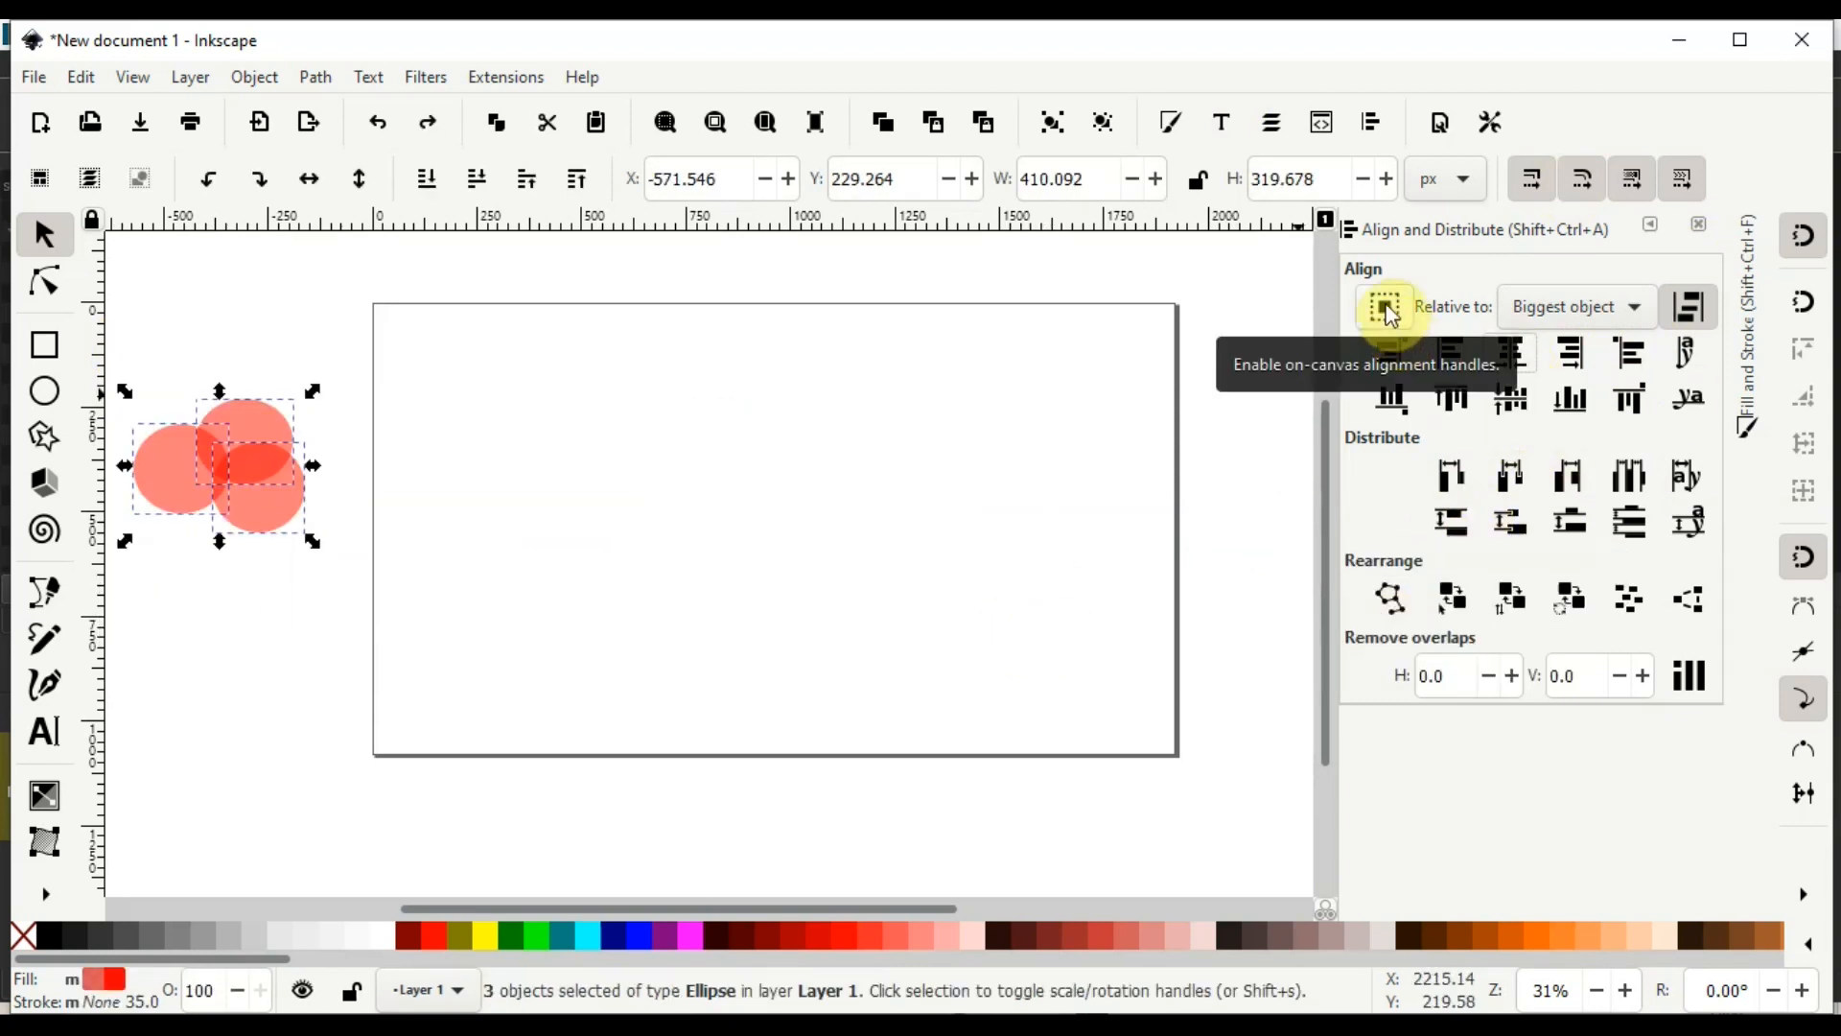
Enable on-canvas alignment handles and display them around the three selected ellipses
left_click(1387, 308)
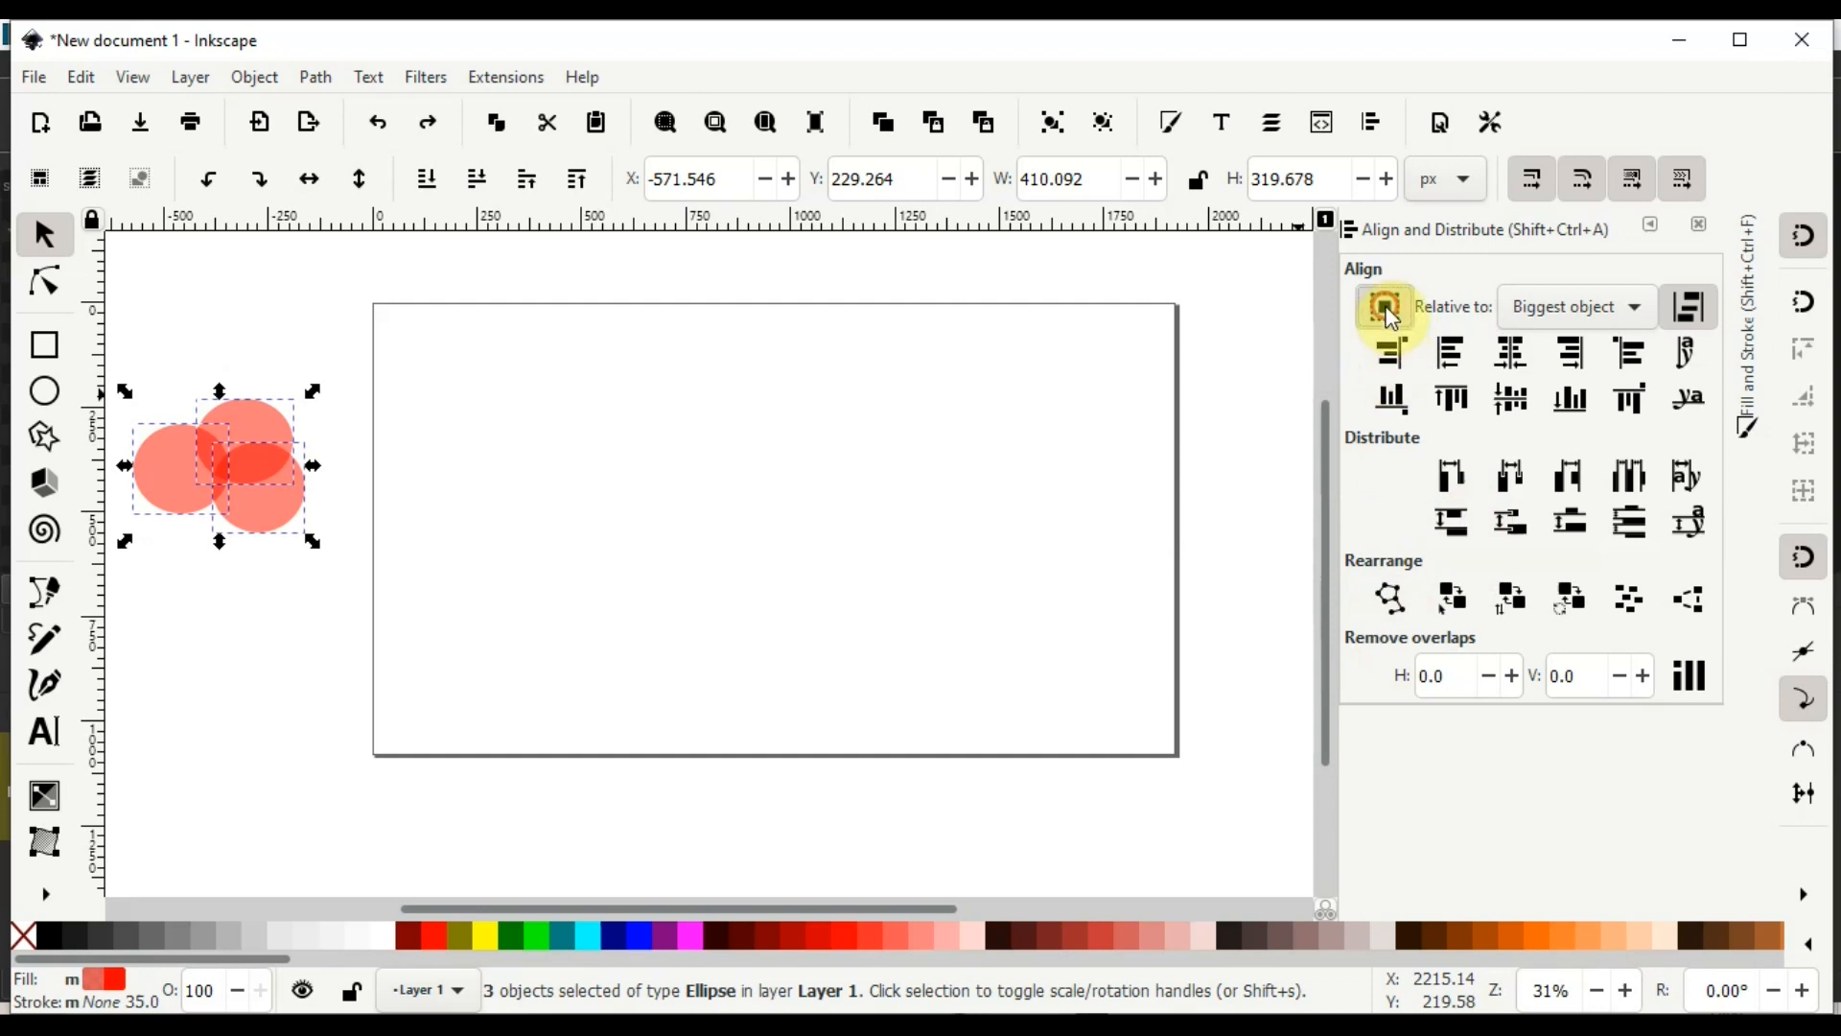
left_click(247, 422)
left_click(246, 422)
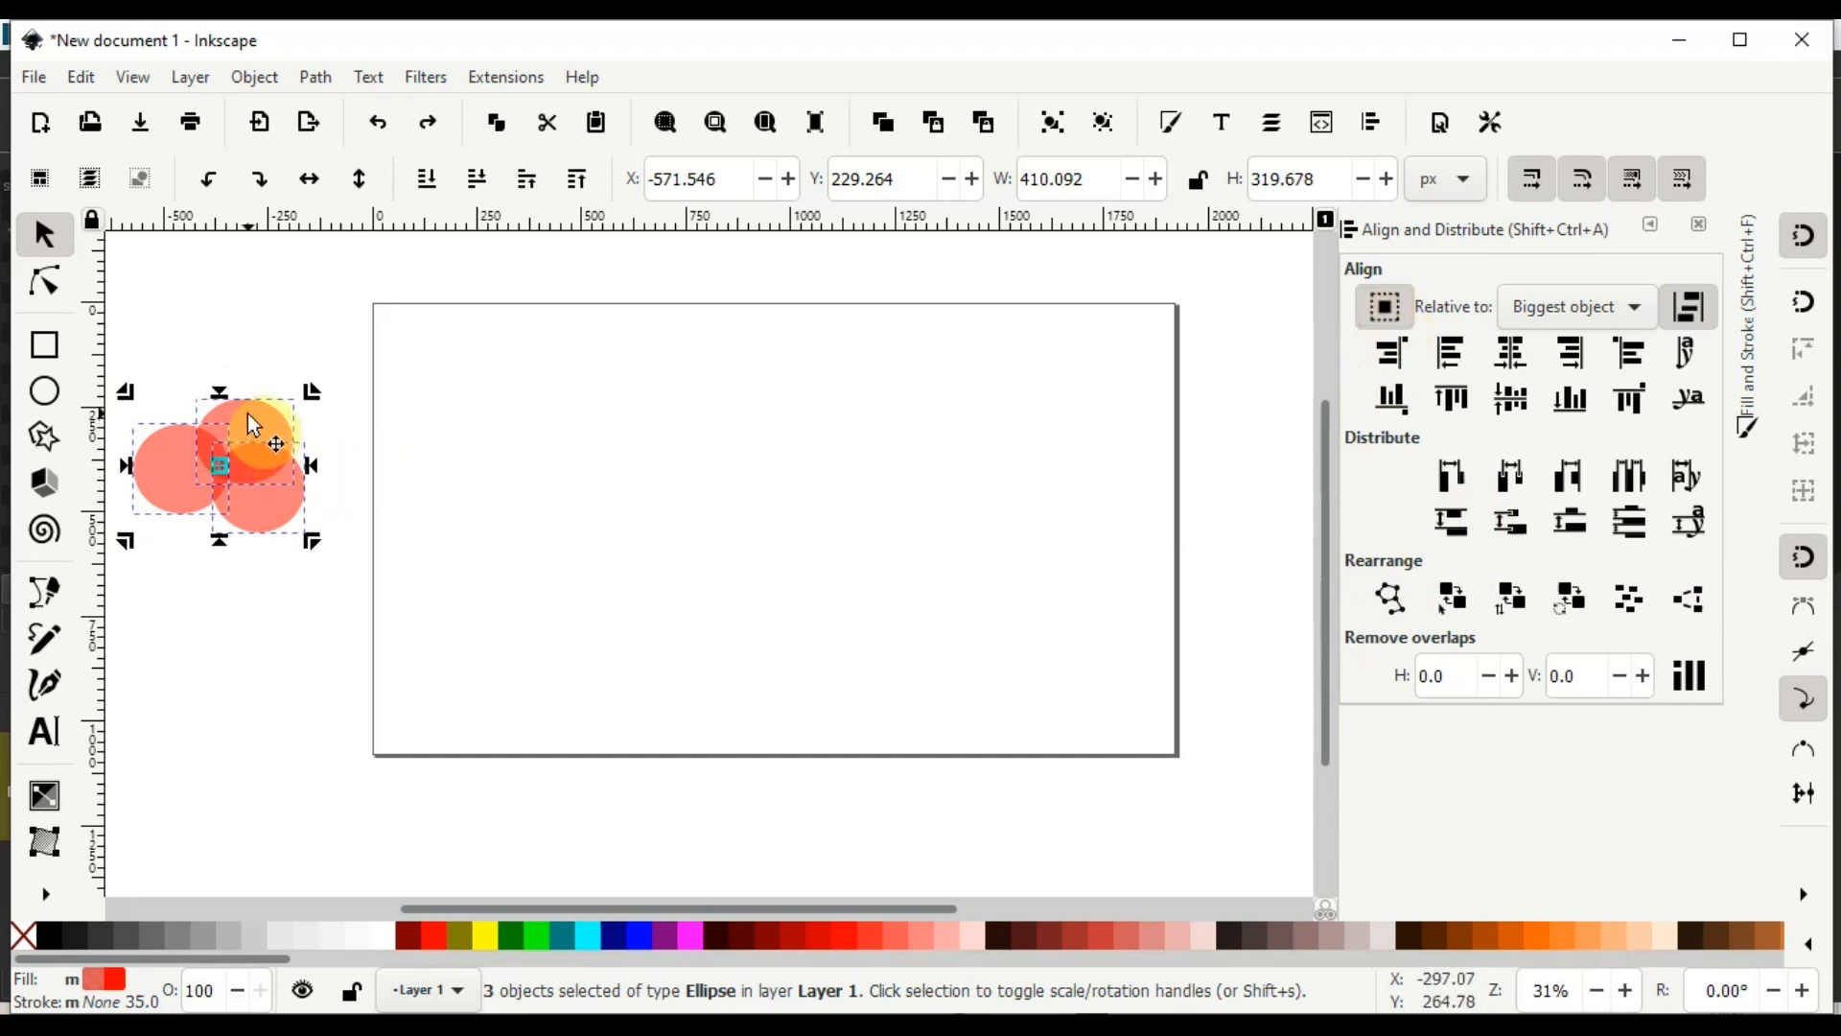
Try aligning the ellipses with the on-canvas corner and top-edge handles, undoing each alignment and clearing the selection
left_click(314, 393)
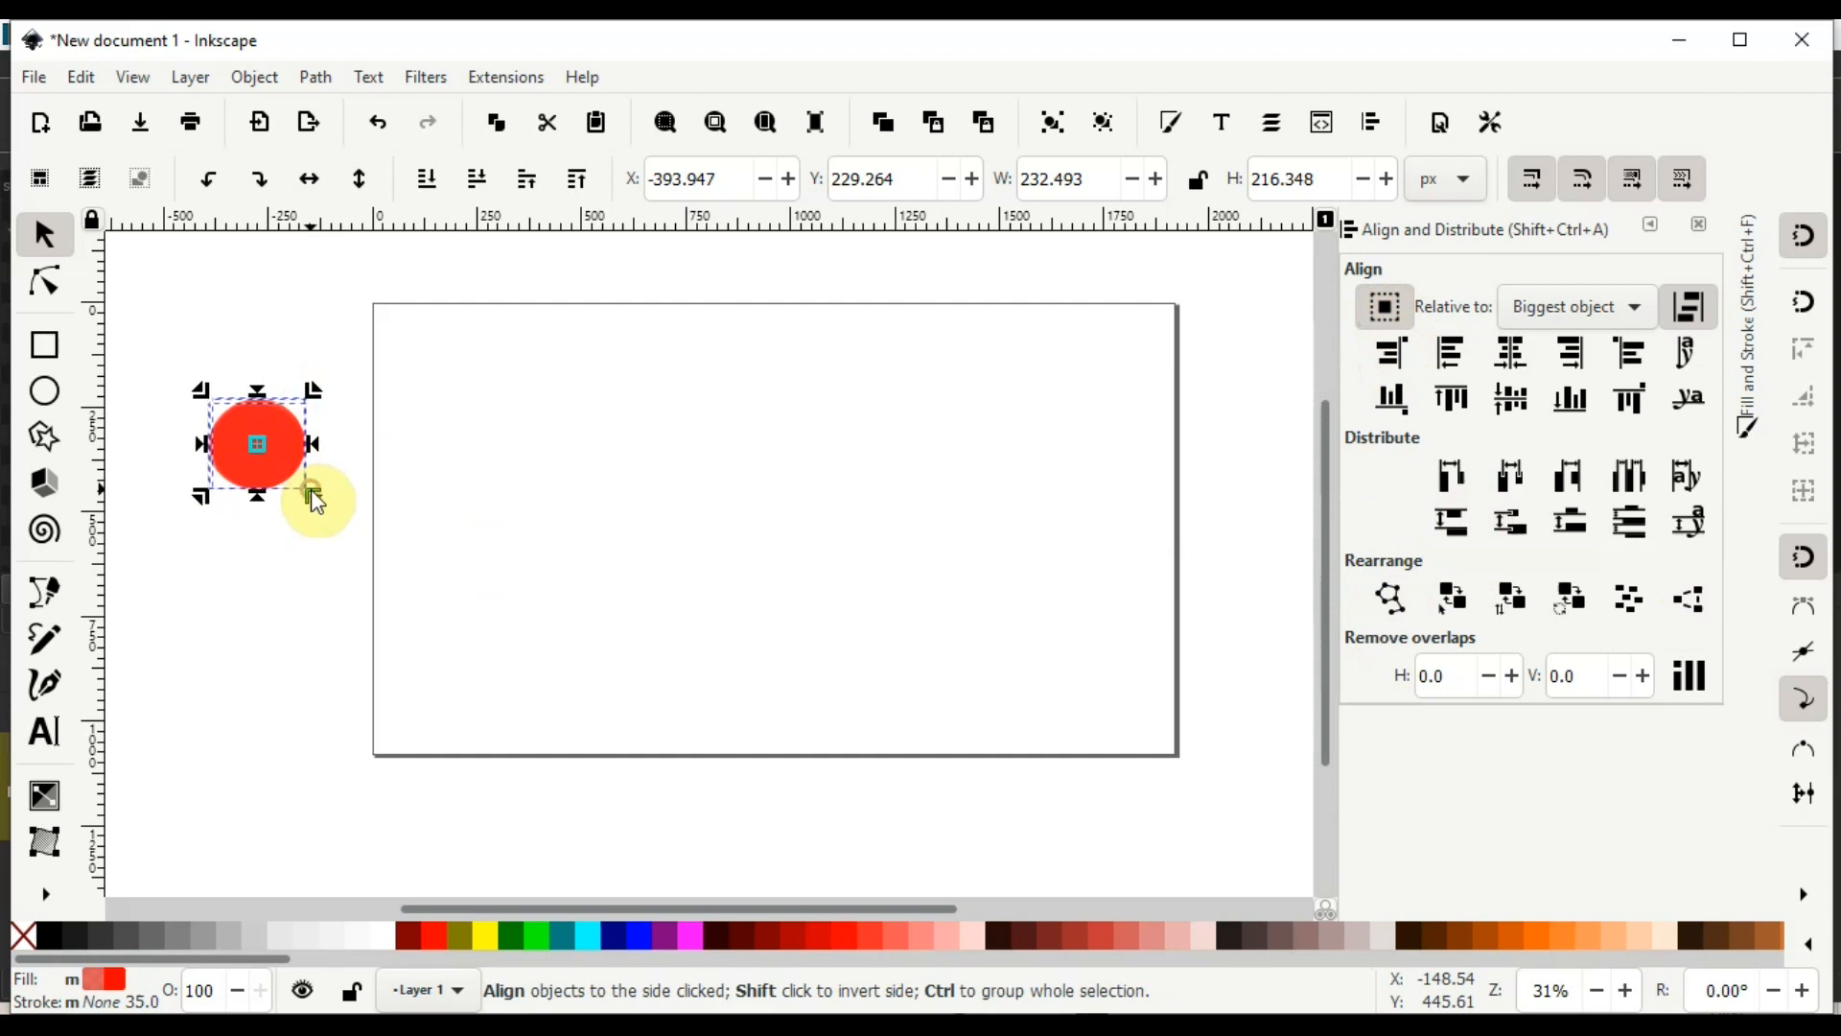
key("ctrl+z")
key("ctrl+z")
left_click(221, 394)
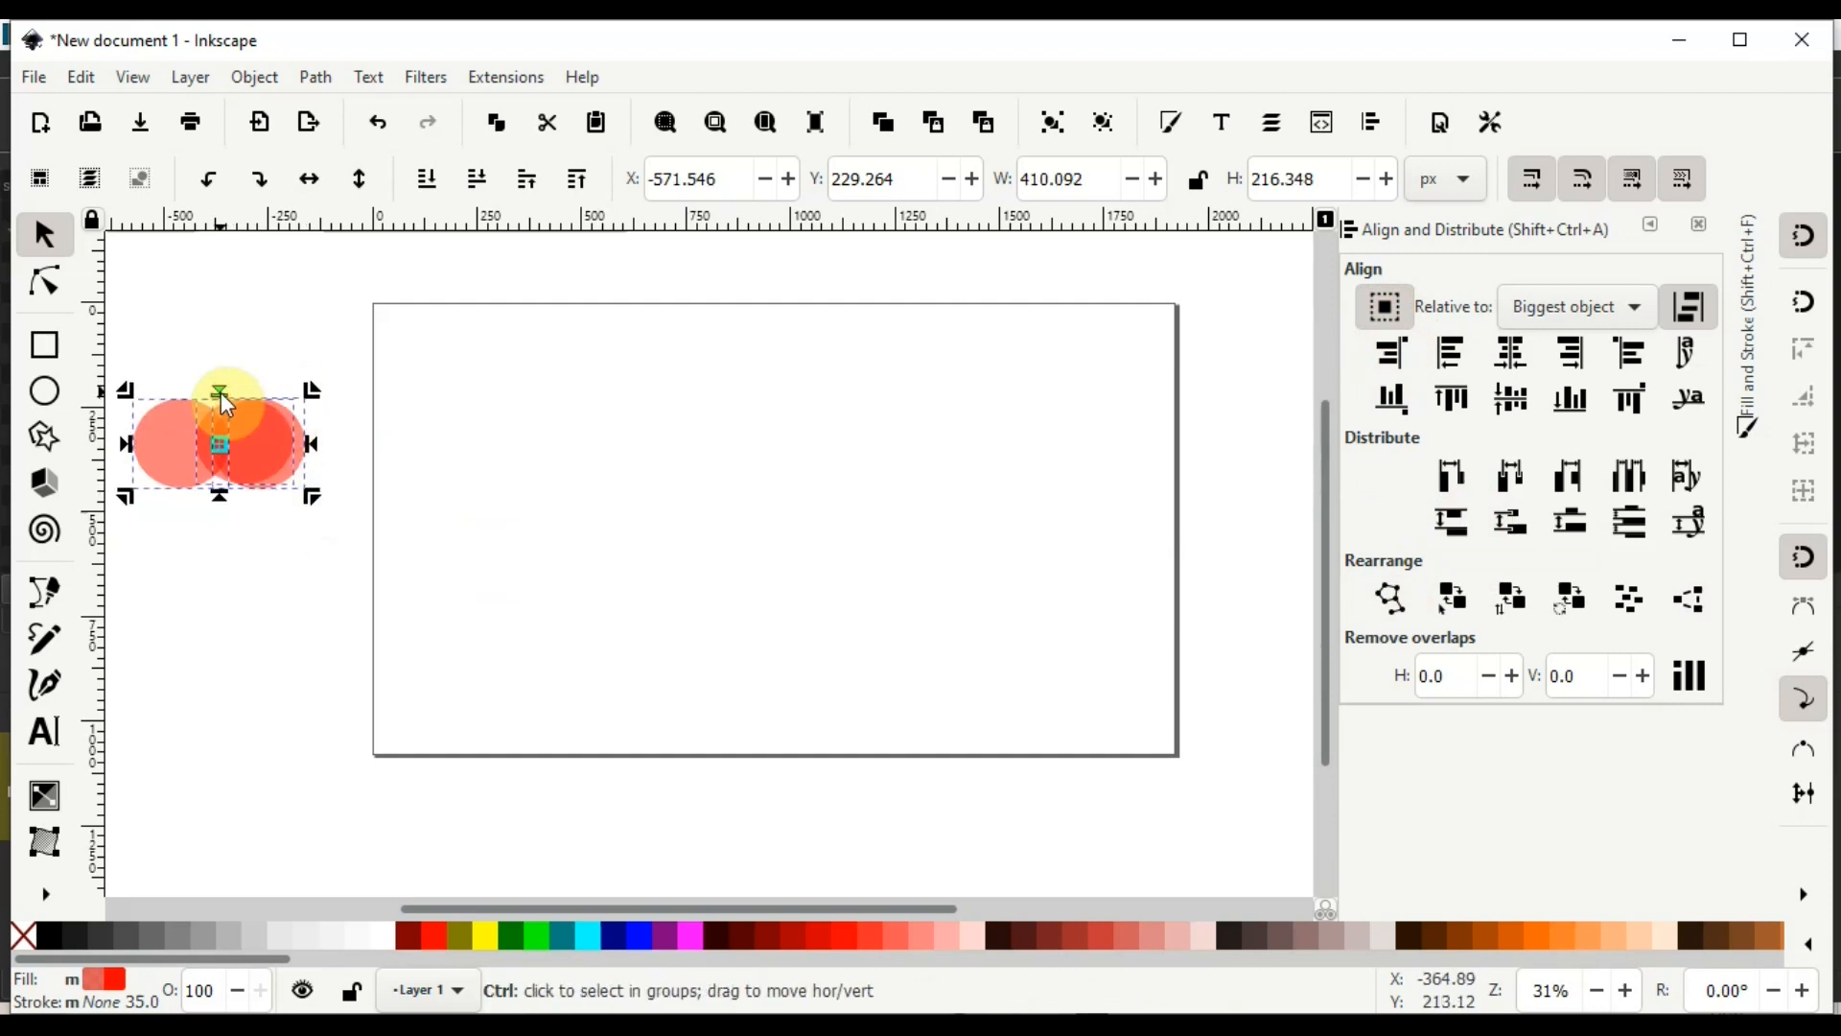
key("ctrl+z")
left_click(227, 551)
key("ctrl+z")
left_click(144, 414)
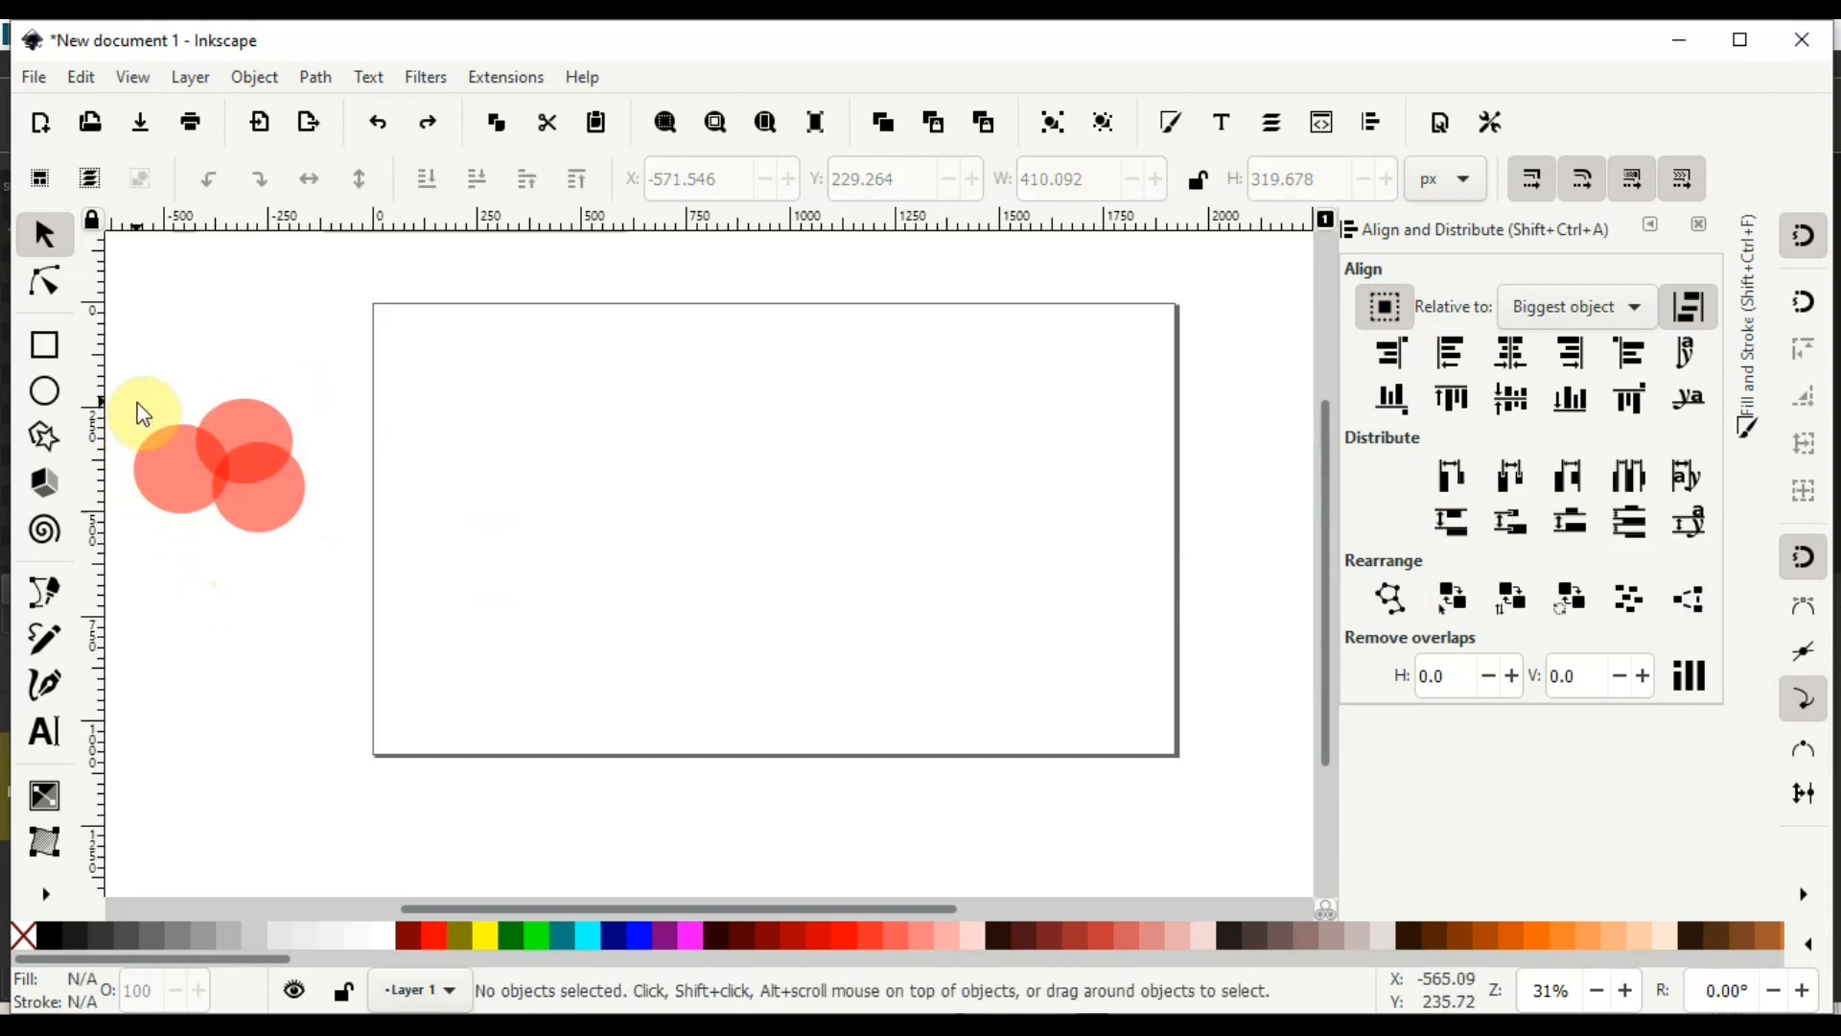
Draw a blue rectangle about 1091 × 449 px across the middle of the page and return to the Selector tool
left_click_drag(120, 369, 311, 554)
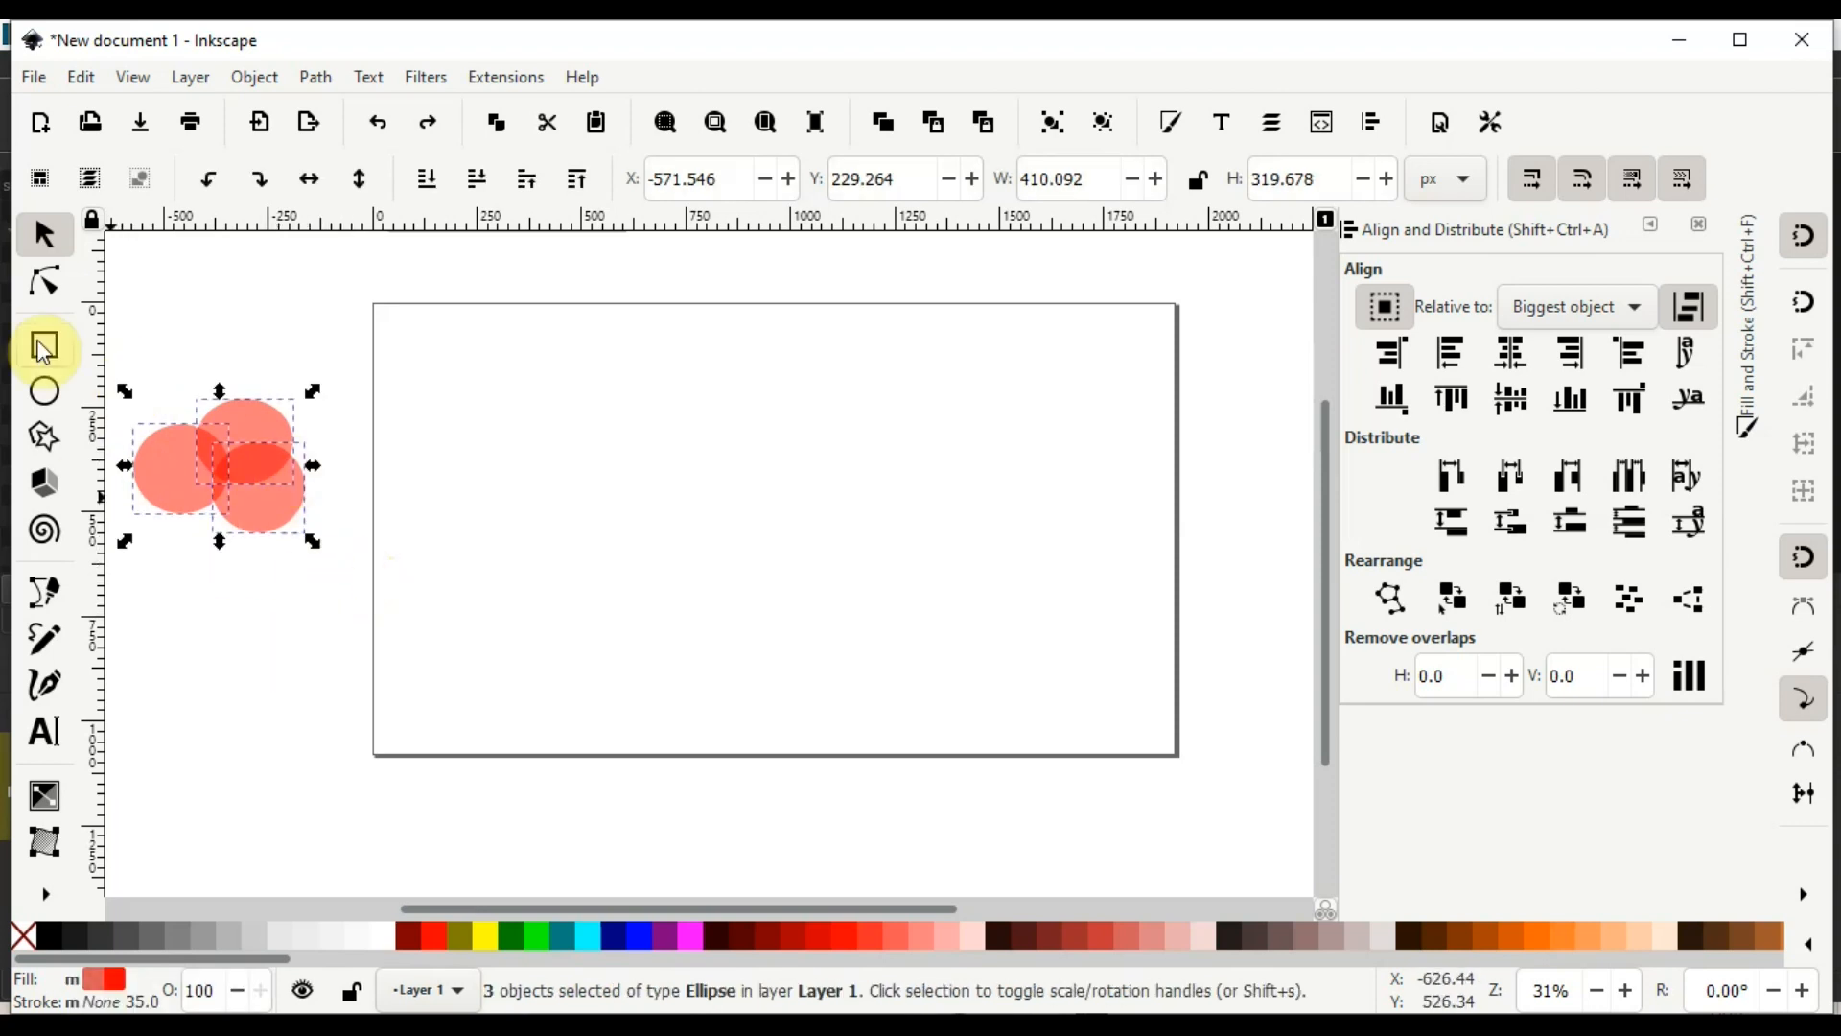
left_click(43, 391)
left_click(61, 343)
left_click_drag(575, 397, 1034, 584)
key("s")
Align the top edges of the three red ellipses using the on-canvas alignment handles
left_click_drag(117, 372, 340, 558)
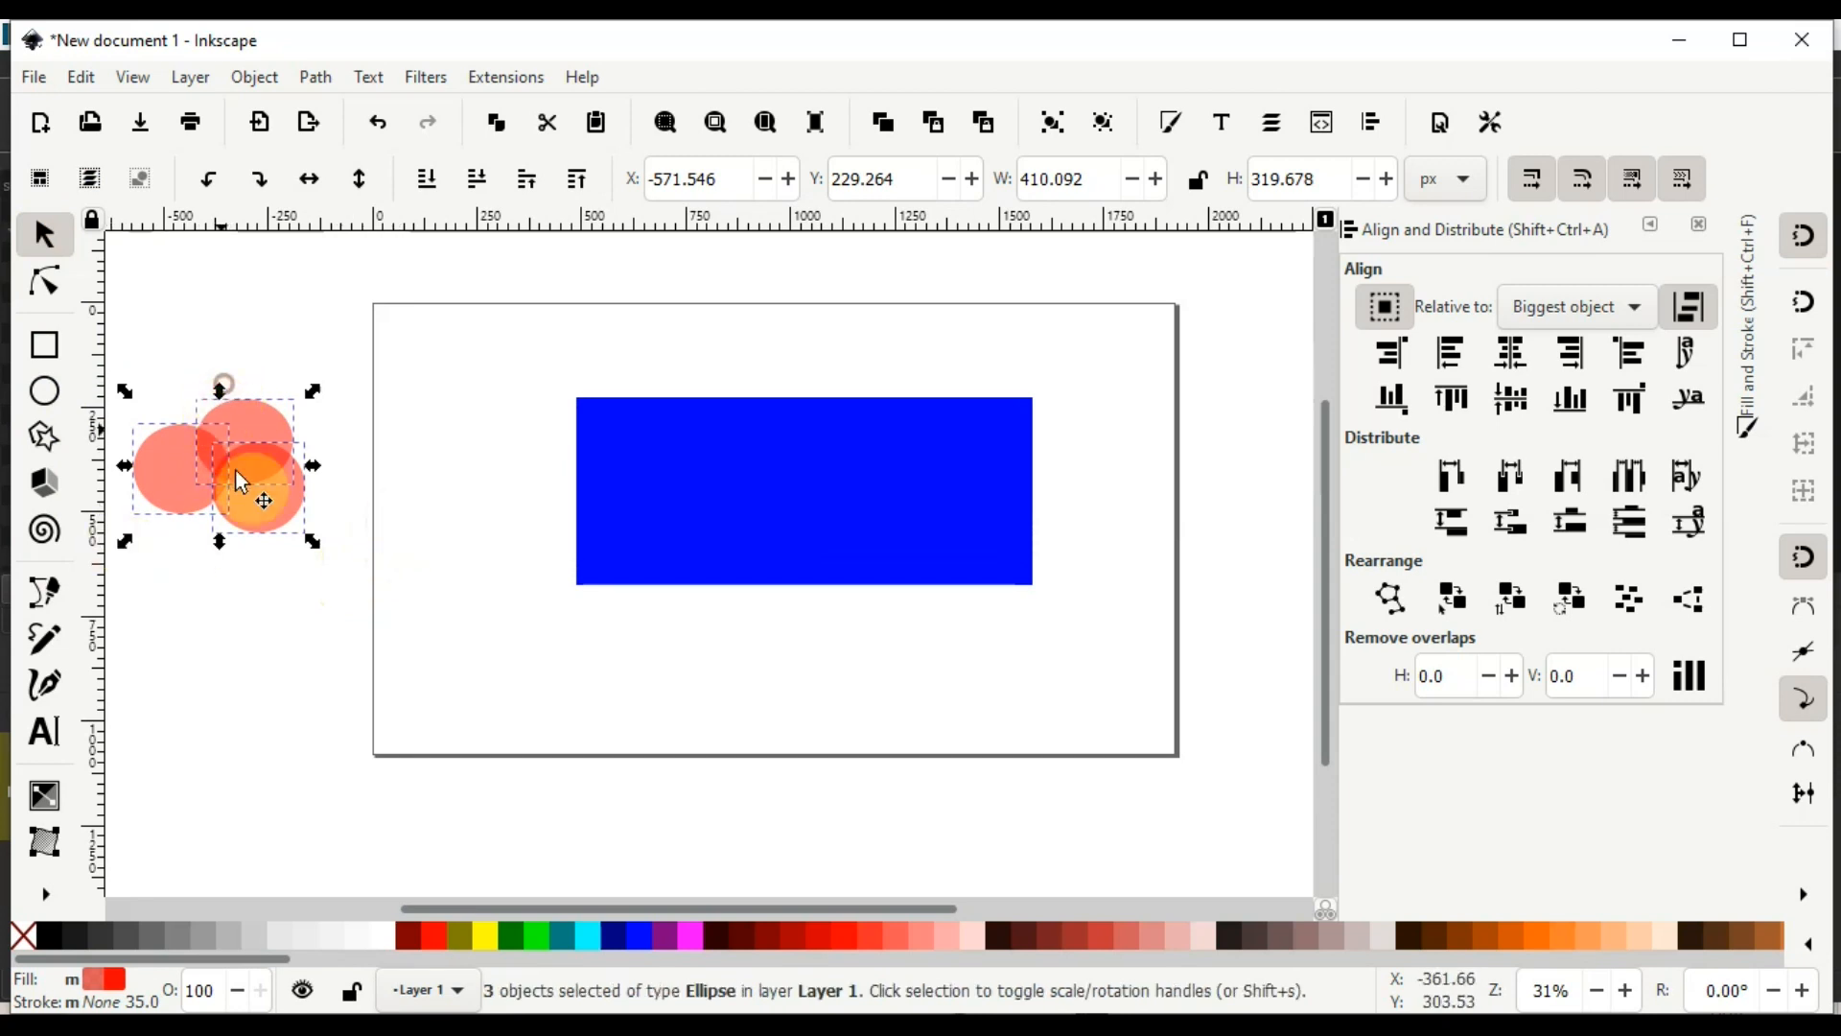
left_click(253, 419)
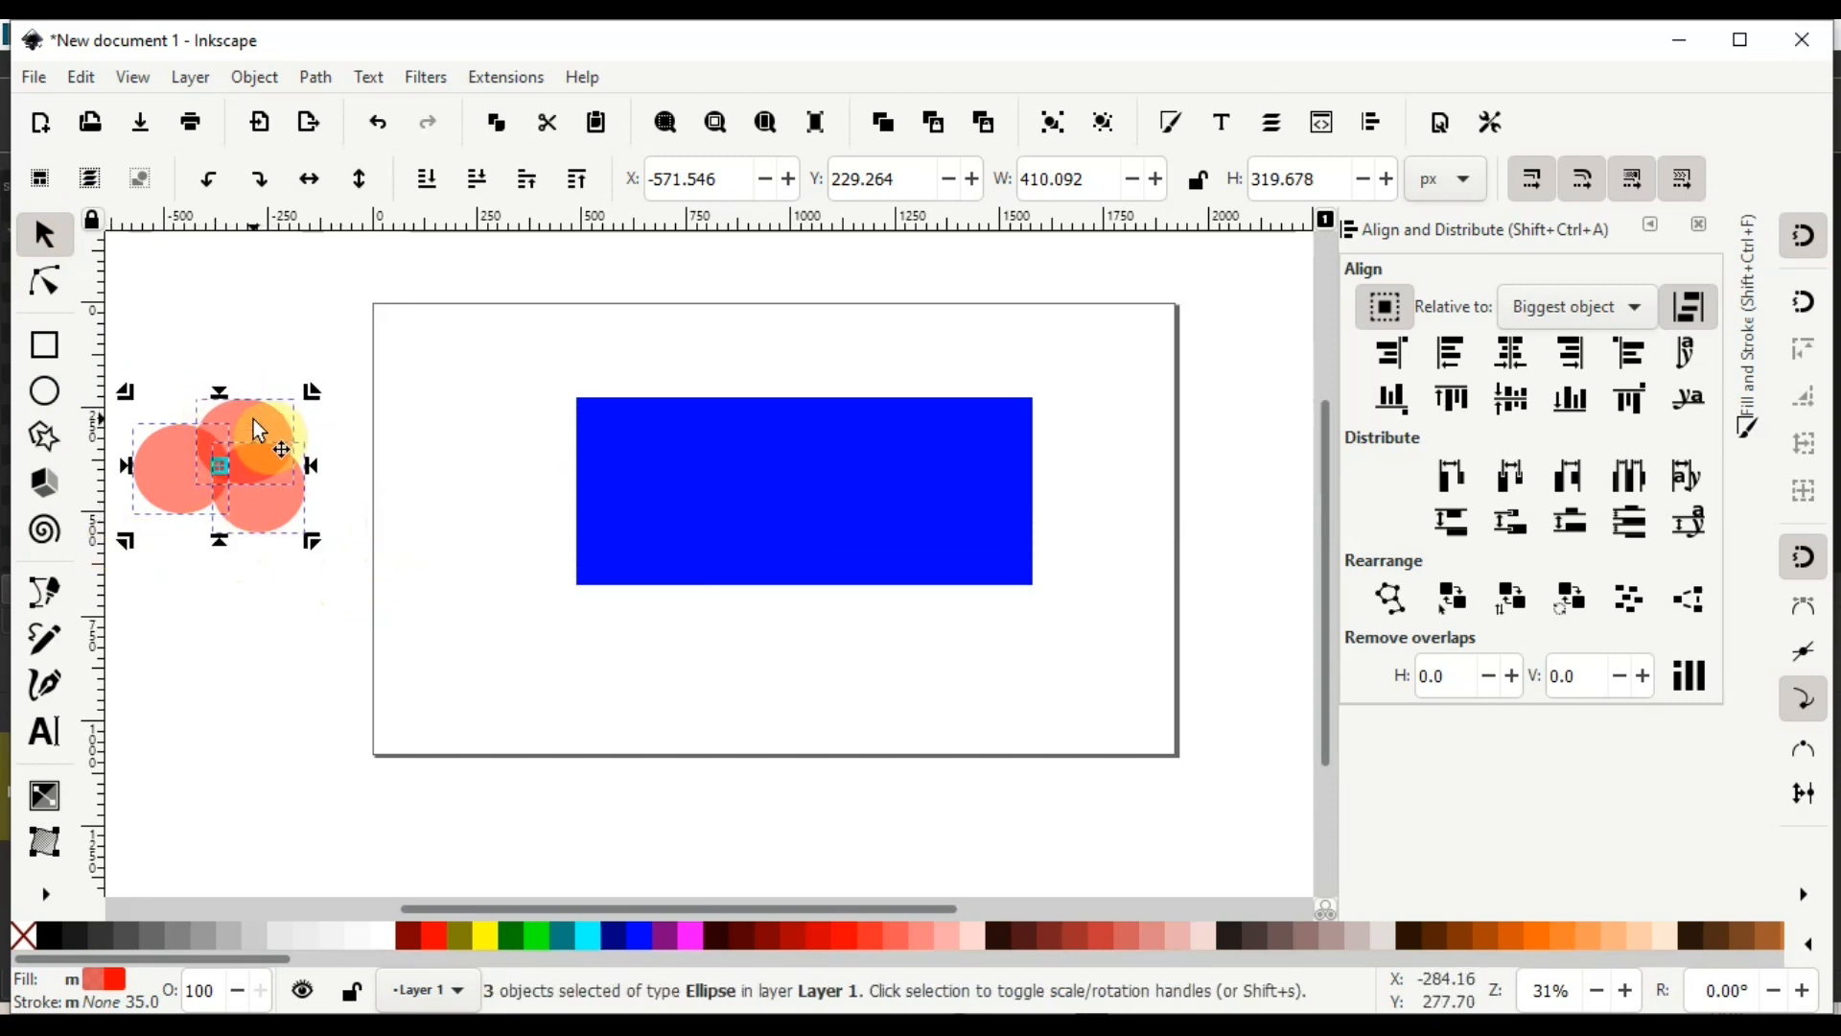
left_click(221, 388)
Centre the ellipses on the rectangle's vertical axis relative to First selected, and lower the rectangle to the bottom of the stack
left_click(1615, 309)
left_click(1581, 241)
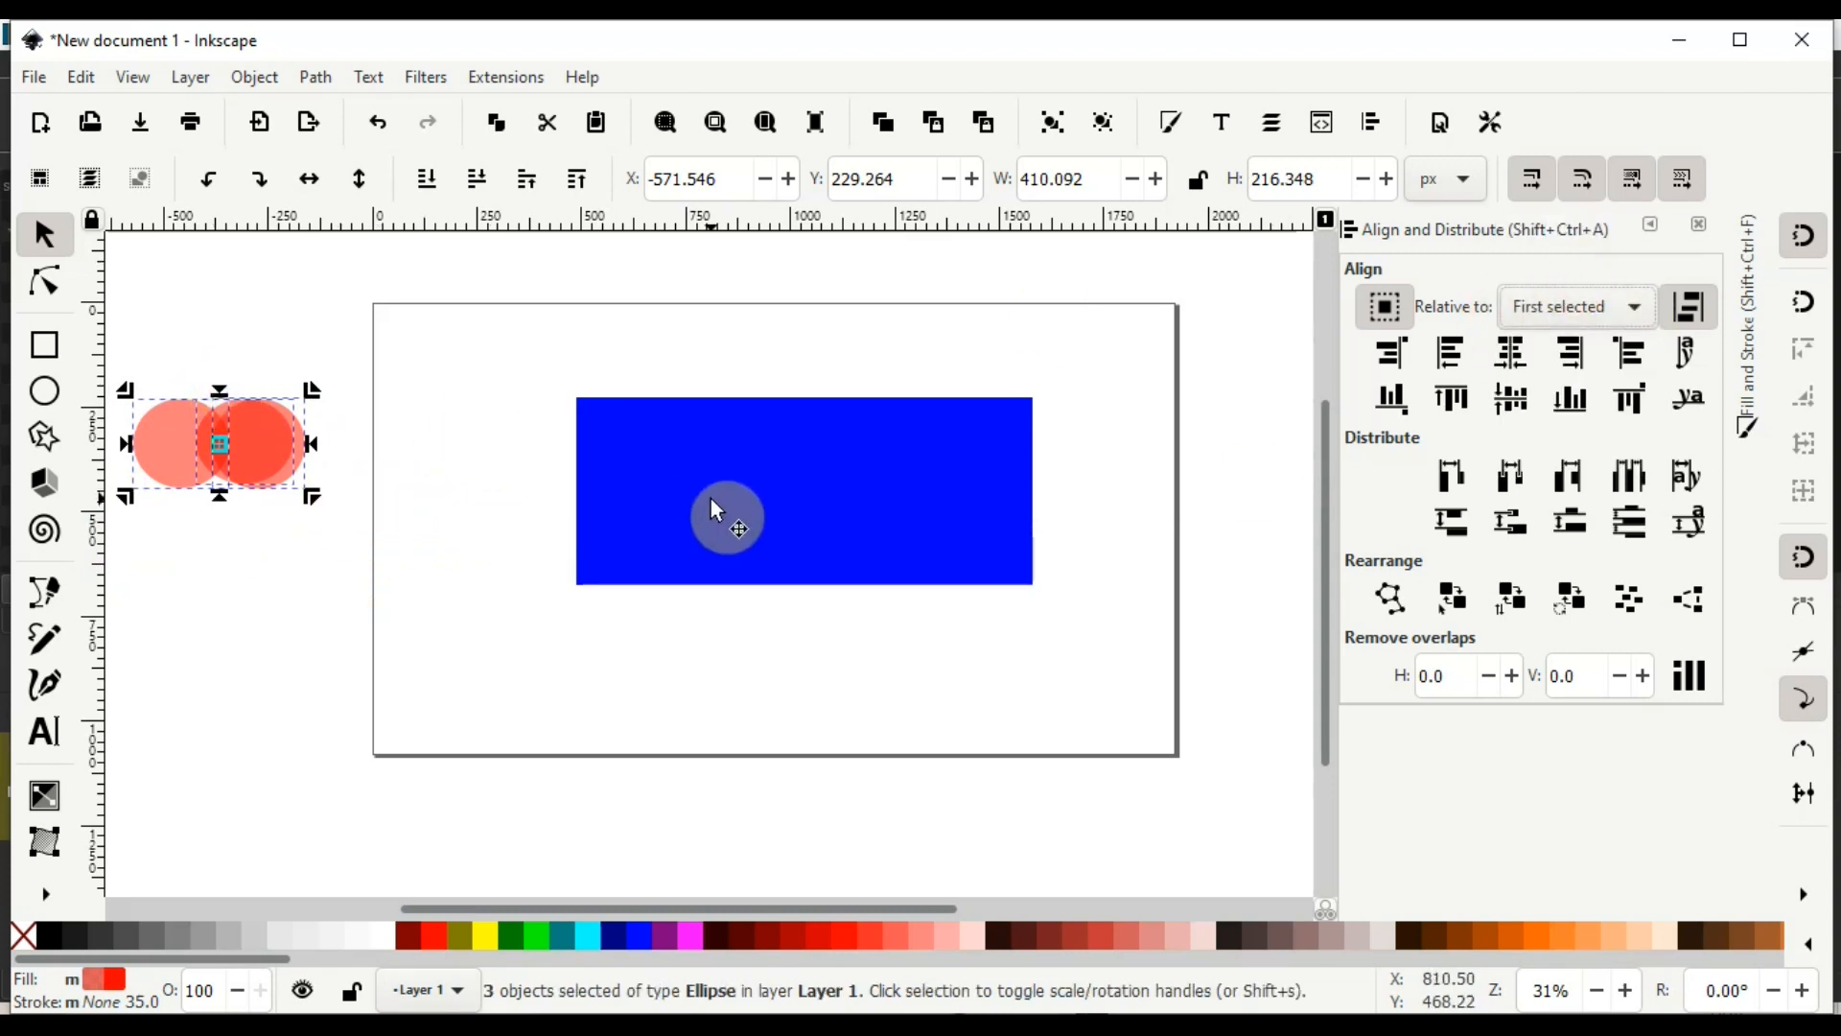
left_click(807, 491)
left_click_drag(124, 378, 362, 518)
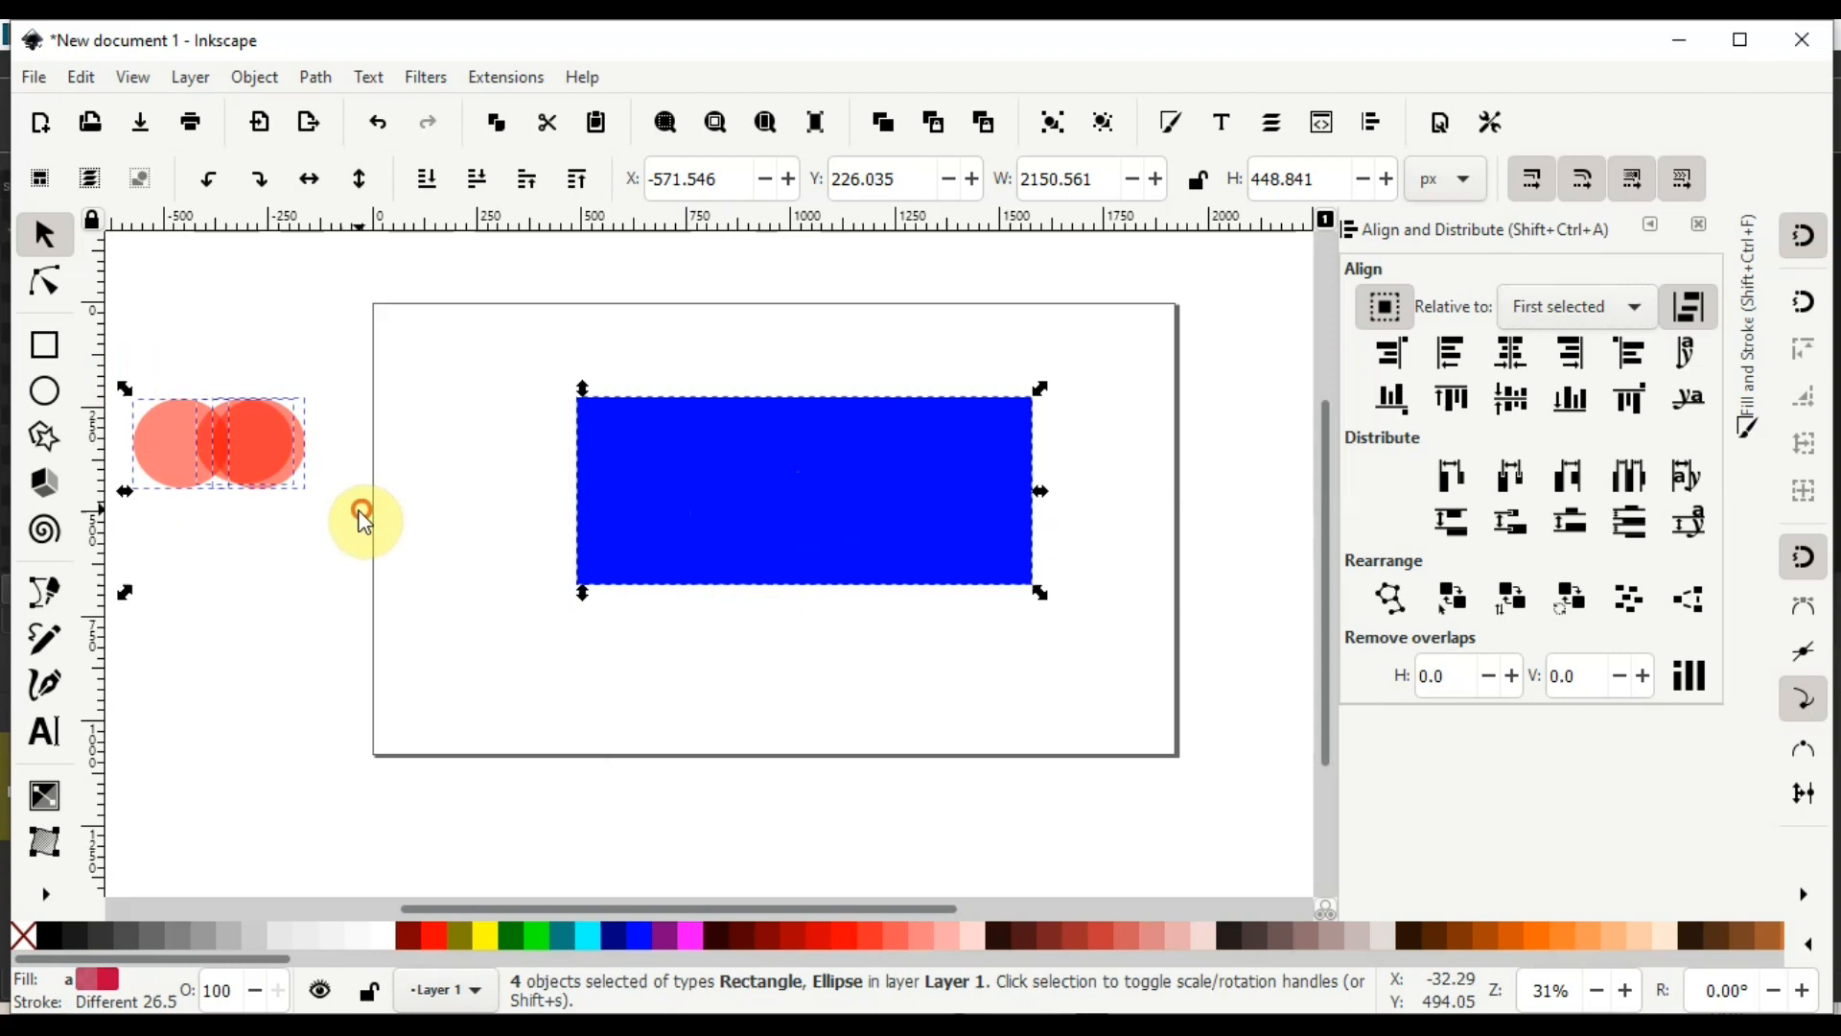
left_click(1512, 354)
left_click(606, 439)
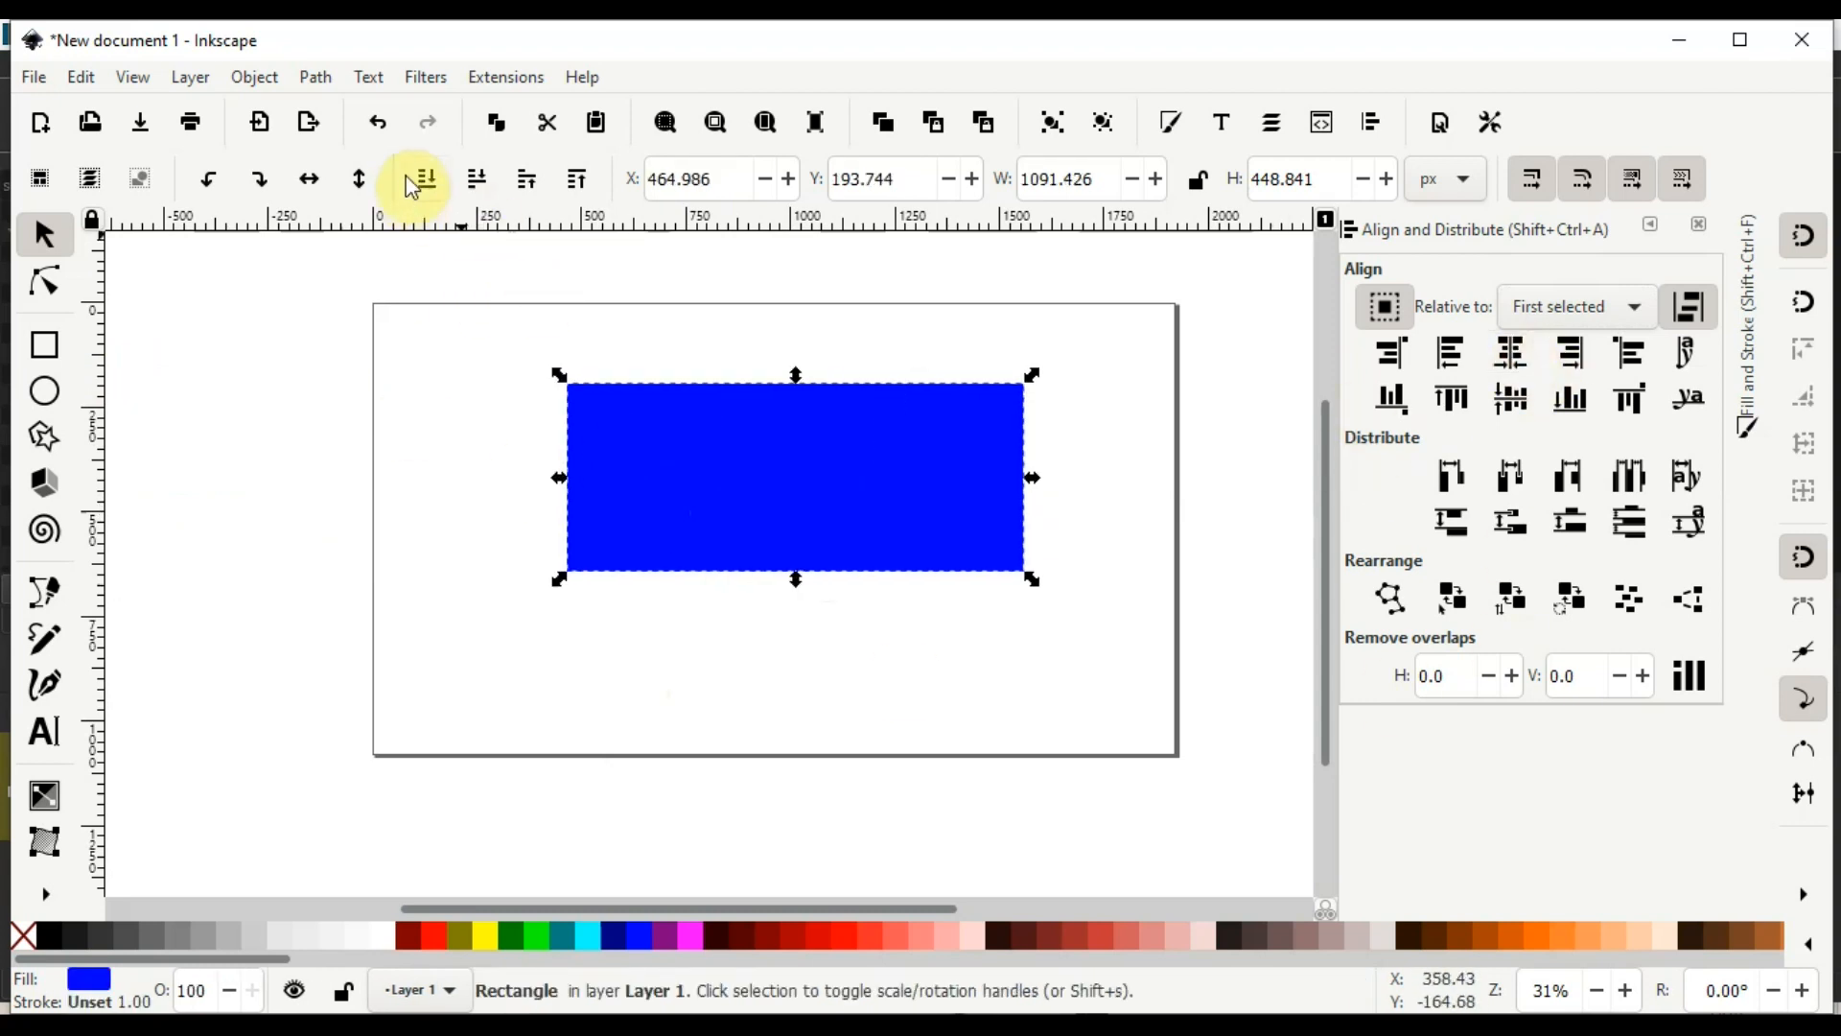
left_click(425, 178)
Stretch one of the overlapping ellipses on the rectangle to about 675 × 394 px
left_click(823, 440)
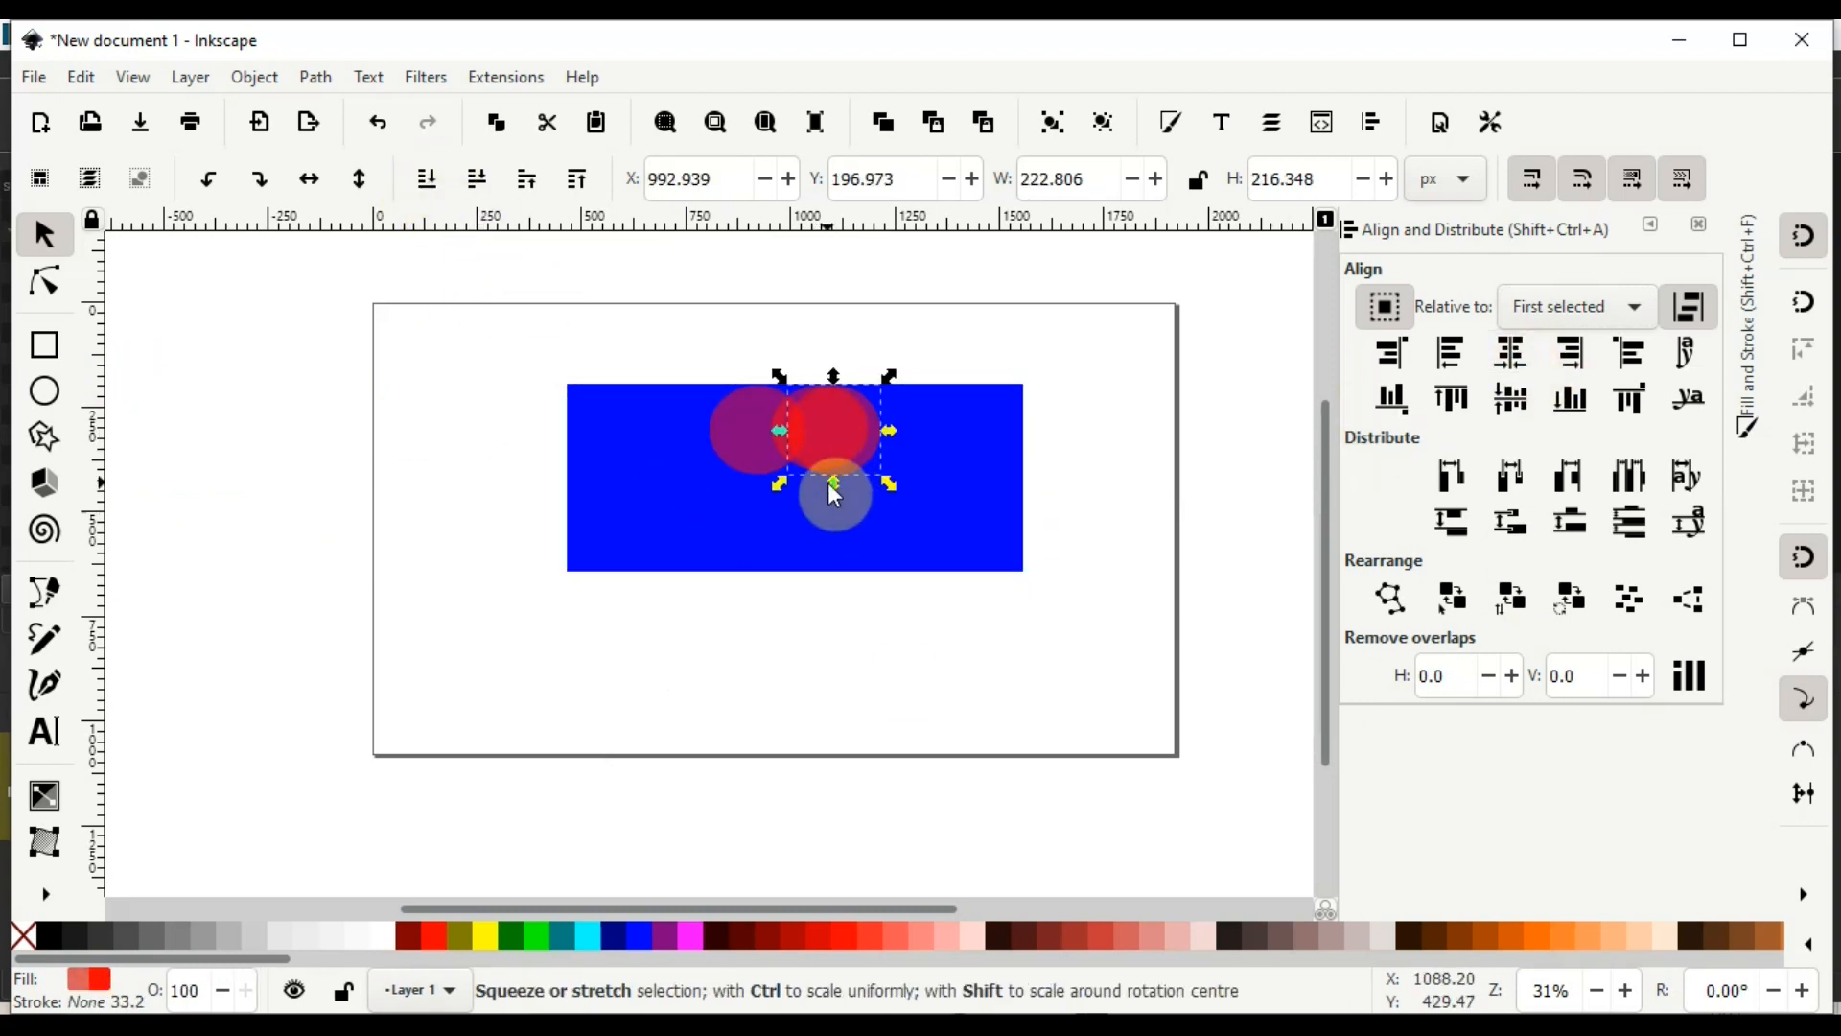
left_click_drag(832, 483, 844, 557)
left_click_drag(781, 466, 648, 483)
left_click_drag(880, 469, 953, 473)
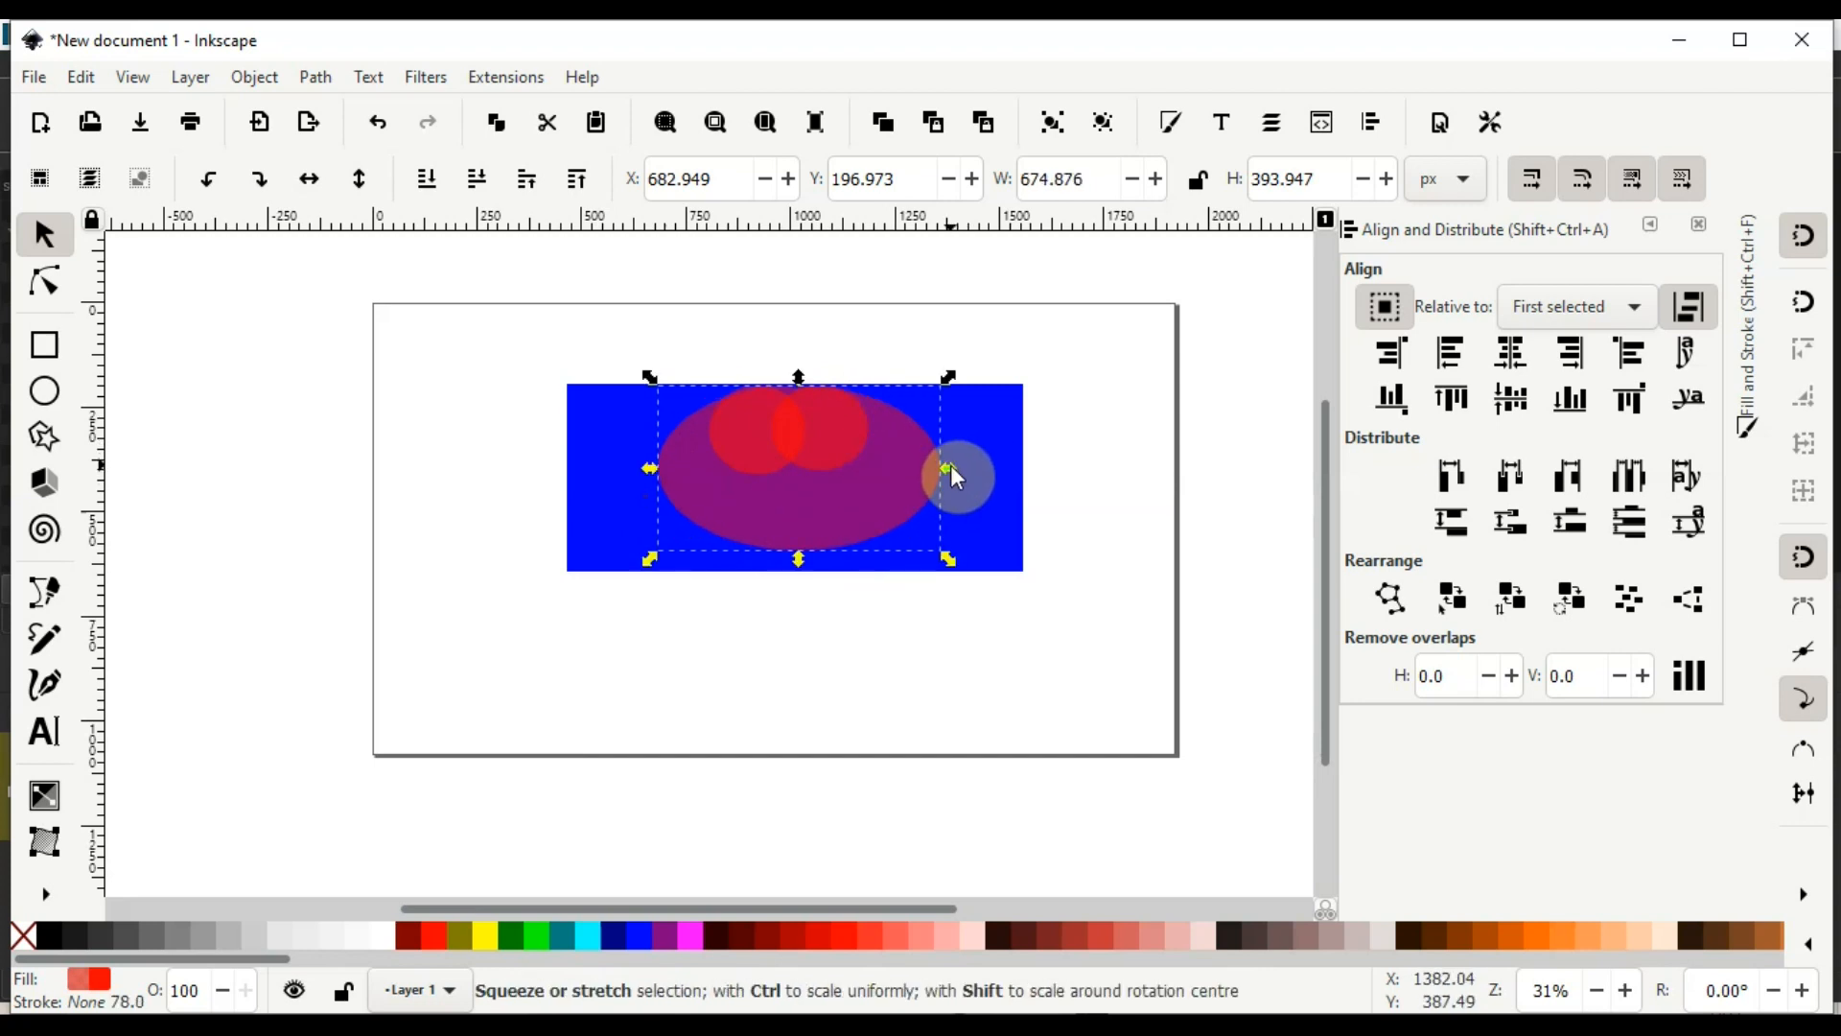